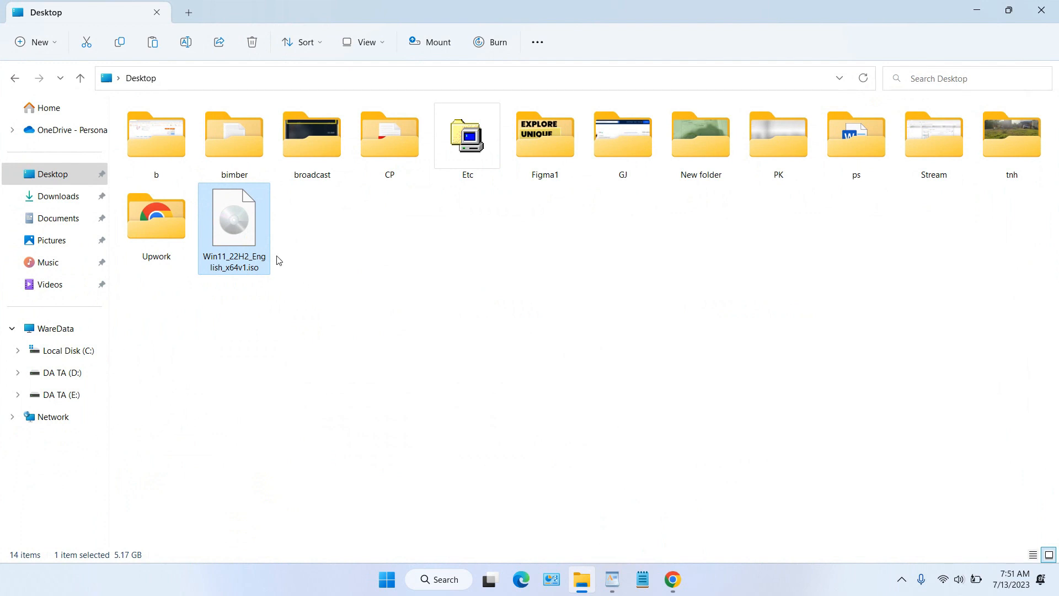
# Step: Minimize File Explorer, search Windows for 'hyper' and launch Hyper-V Manager
pyautogui.click(977, 11)
pyautogui.click(450, 579)
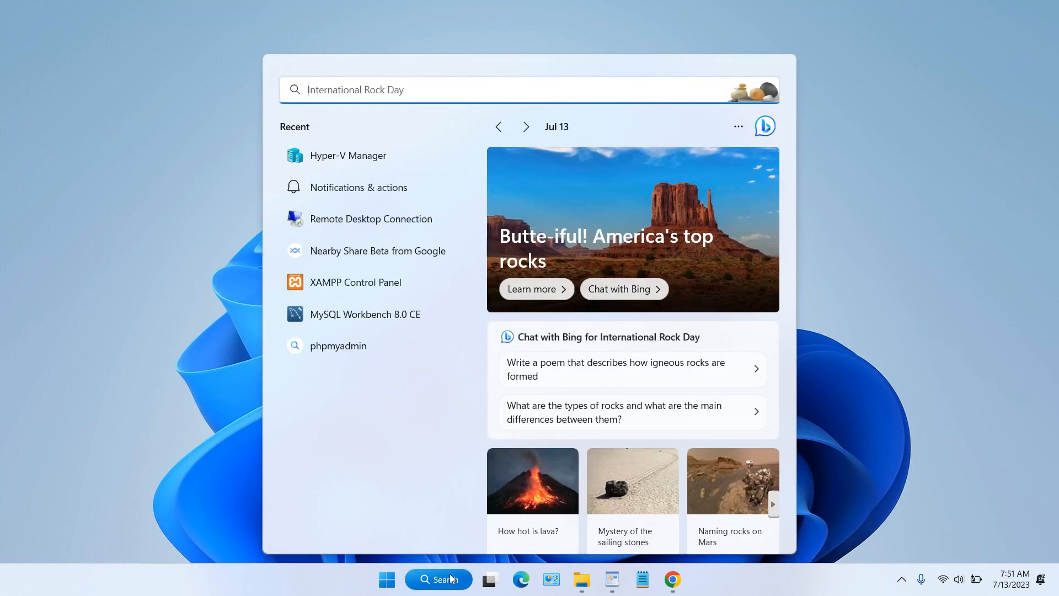
pyautogui.write('hyper')
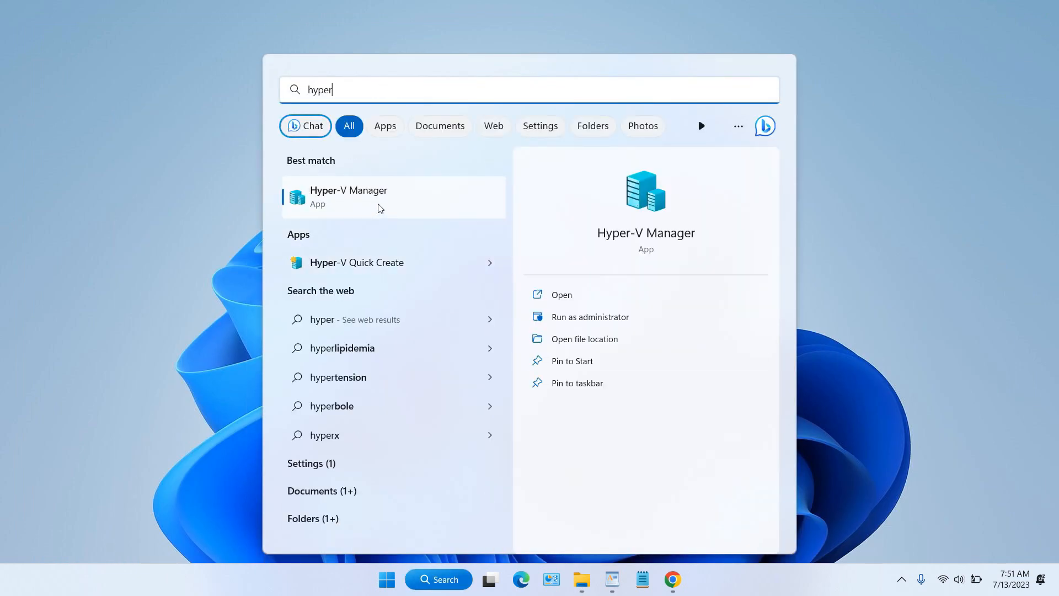
pyautogui.click(379, 208)
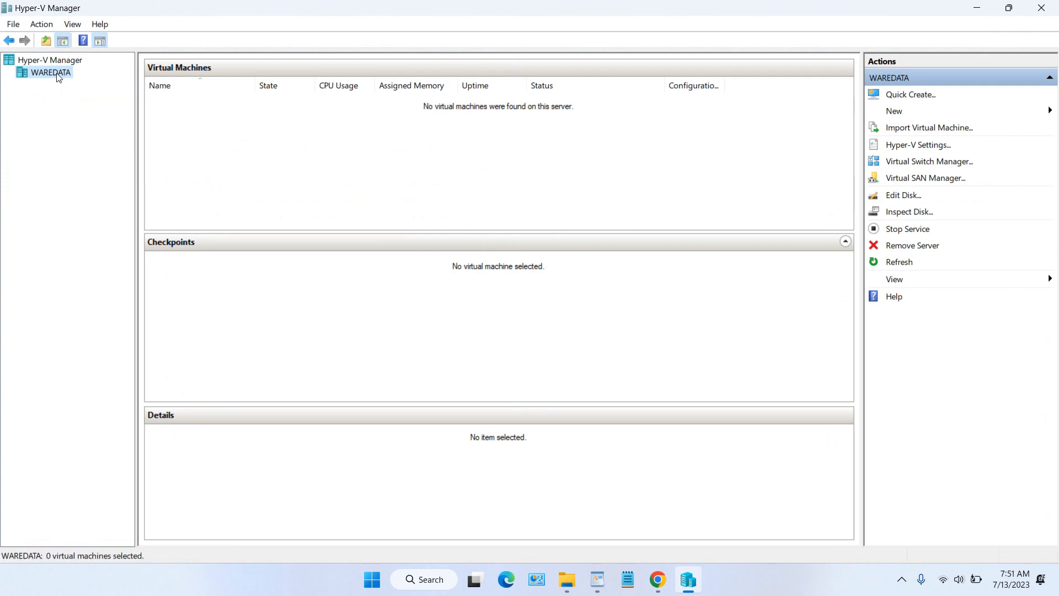
# Step: Start a new virtual machine on the WAREDATA host and name it Win11
pyautogui.click(941, 114)
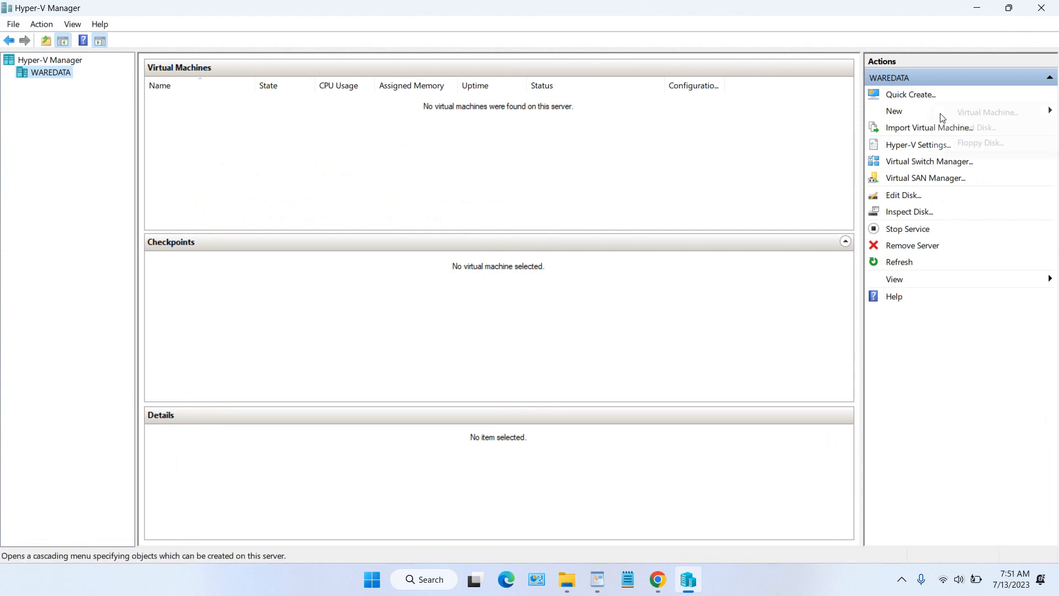
pyautogui.rightClick(43, 77)
pyautogui.moveTo(106, 106)
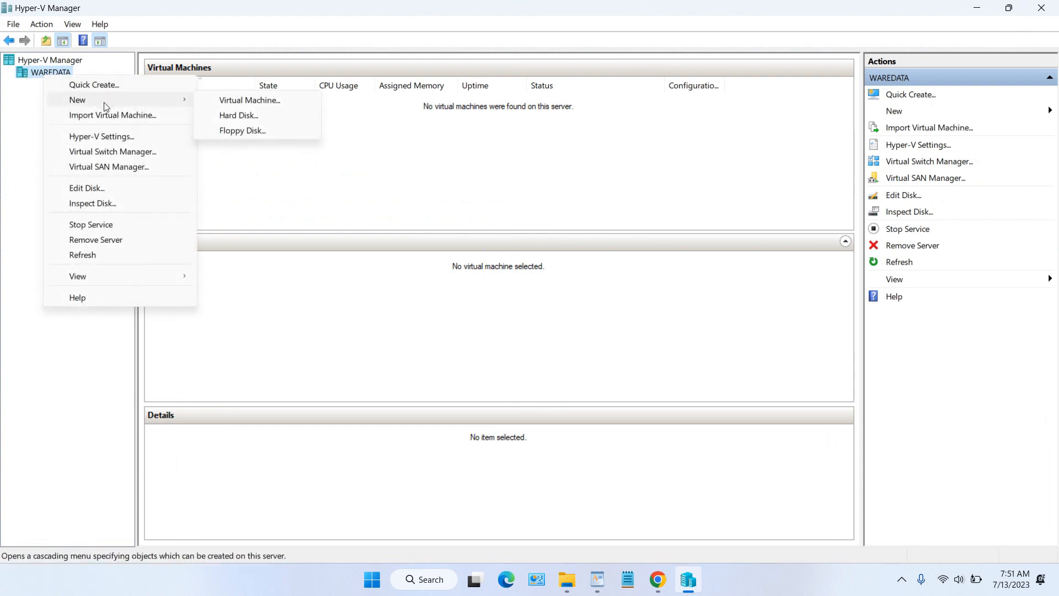
pyautogui.click(272, 105)
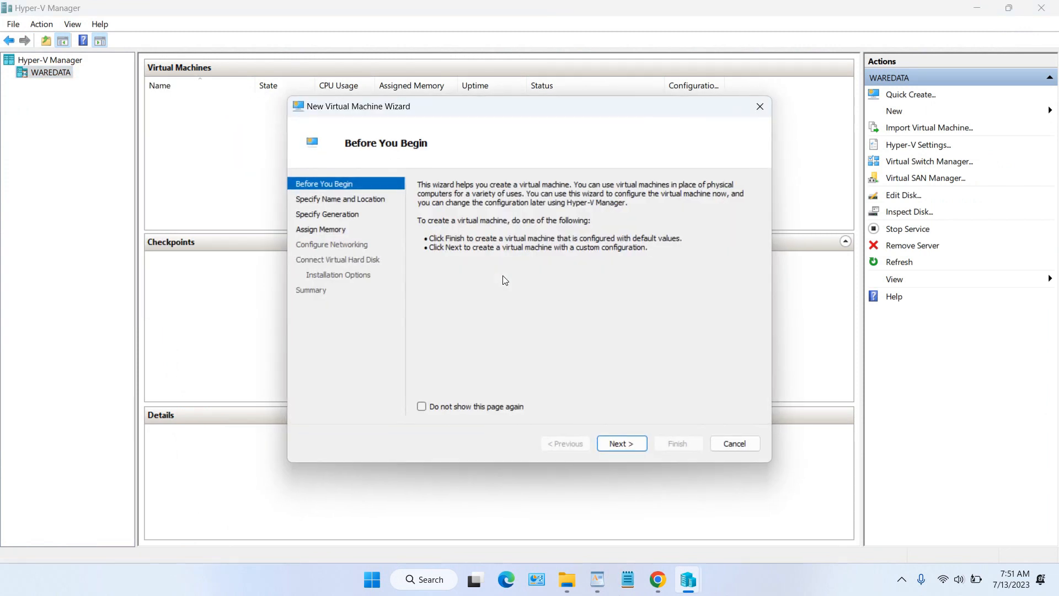
pyautogui.click(621, 444)
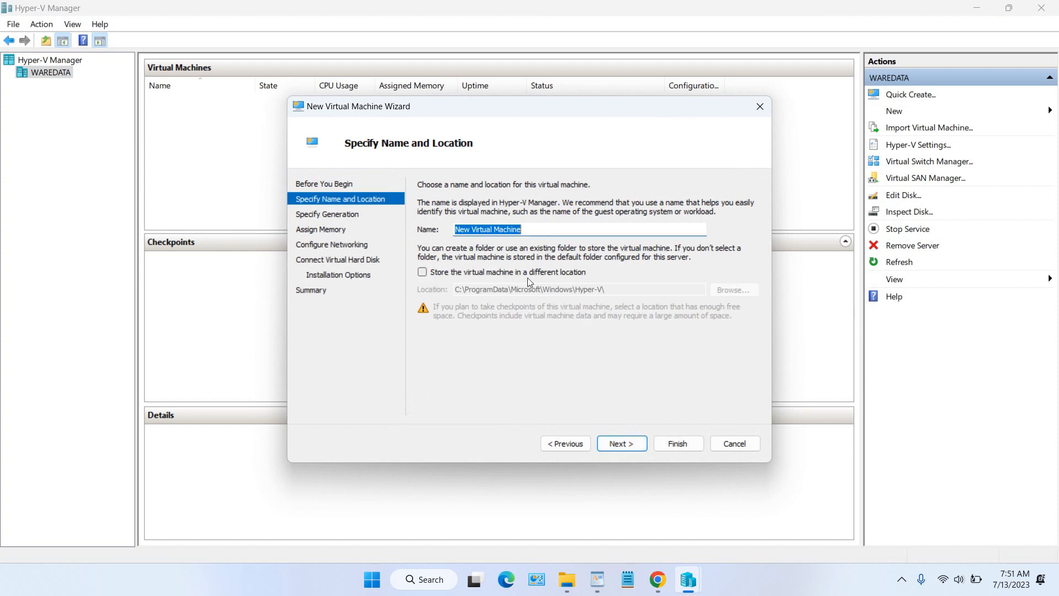
pyautogui.moveTo(544, 231); pyautogui.dragTo(409, 214)
pyautogui.write('Win11')
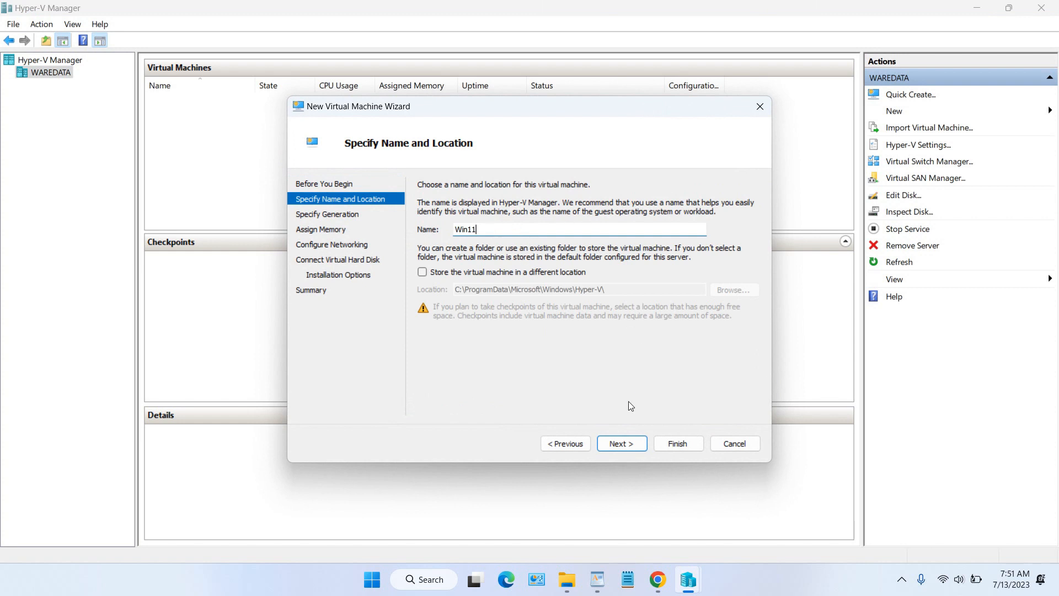
# Step: Make it a Generation 2 machine with 8096 MB startup memory
pyautogui.click(626, 442)
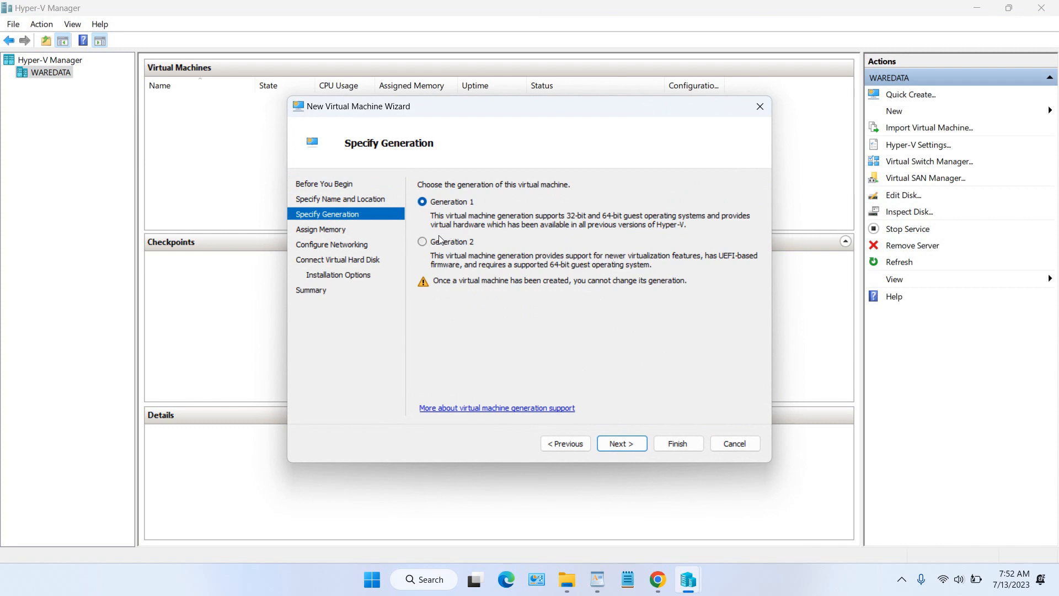
pyautogui.click(424, 242)
pyautogui.click(625, 443)
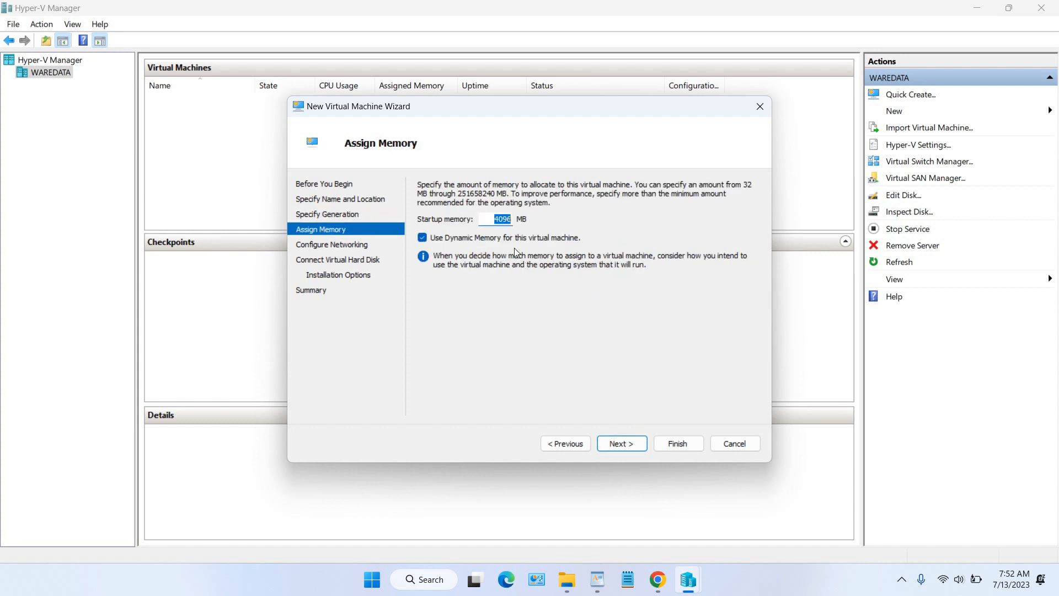
pyautogui.click(499, 220)
pyautogui.write('8')
pyautogui.click(631, 441)
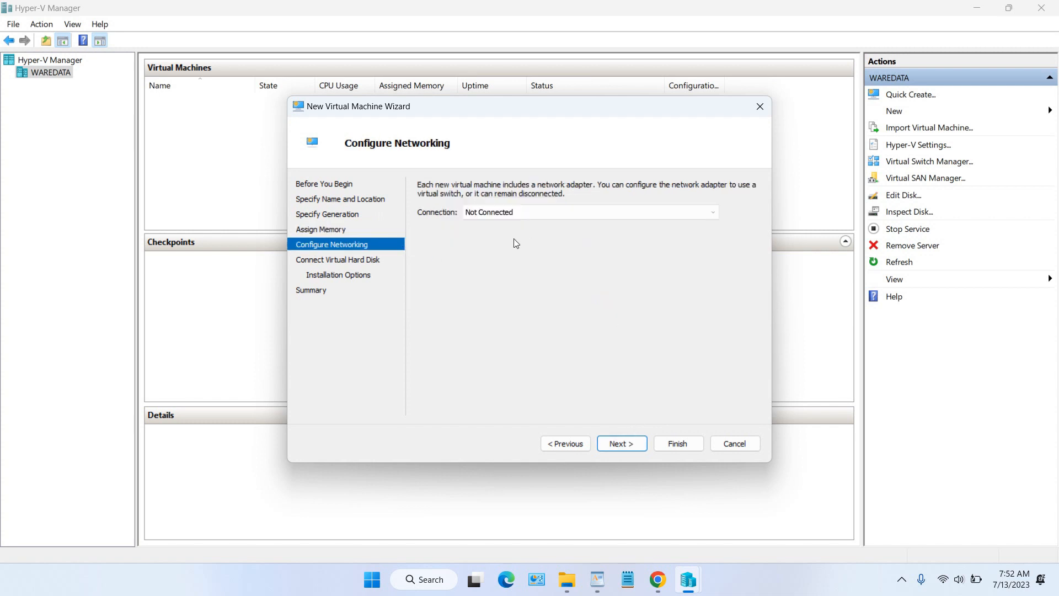
# Step: Set the new Win11 virtual hard disk size to 50 GB
pyautogui.click(624, 442)
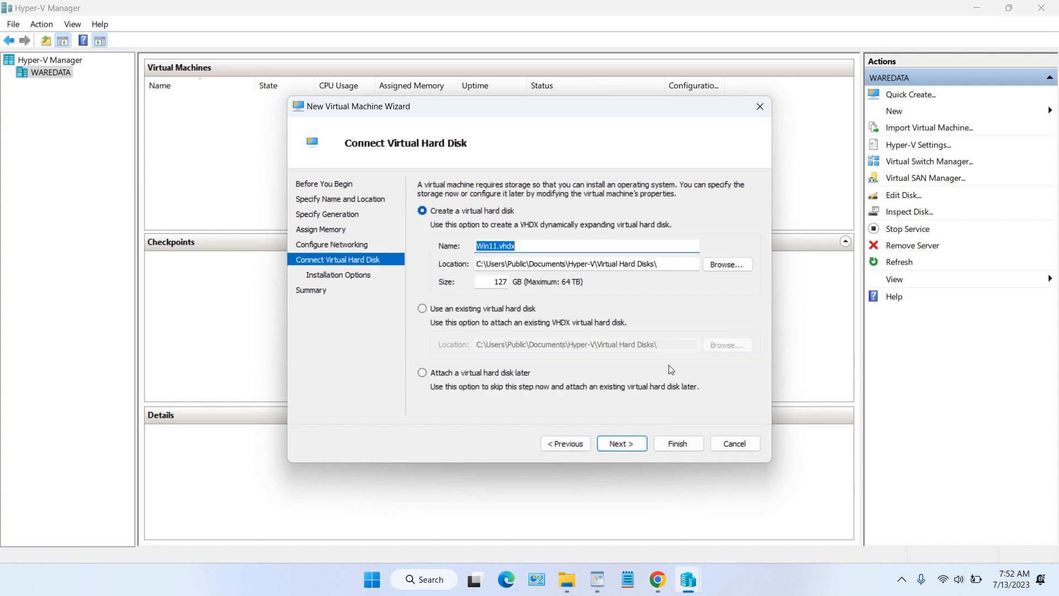
pyautogui.doubleClick(497, 282)
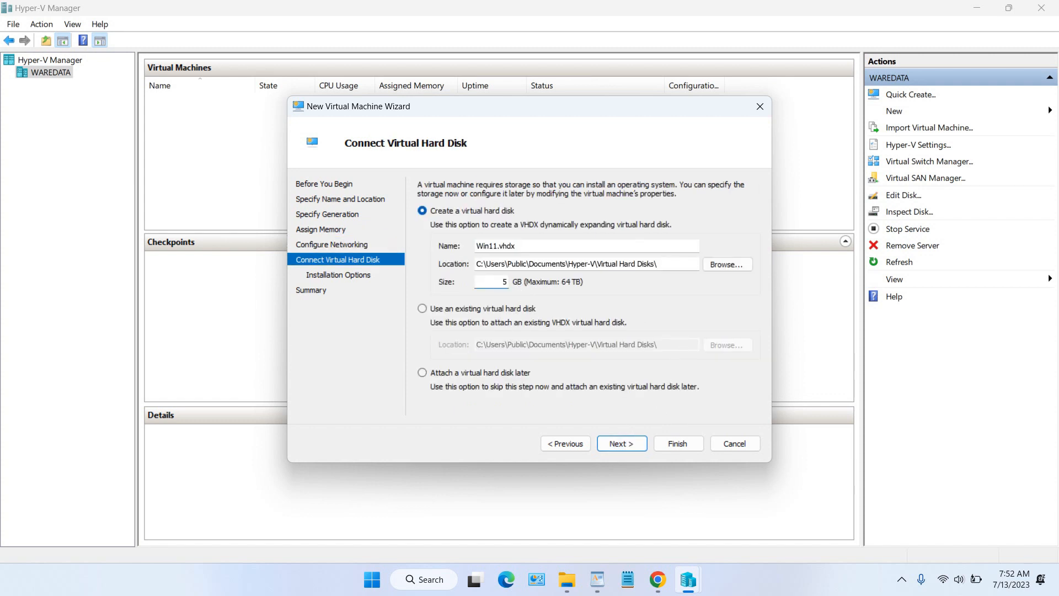
pyautogui.write('50')
pyautogui.click(624, 447)
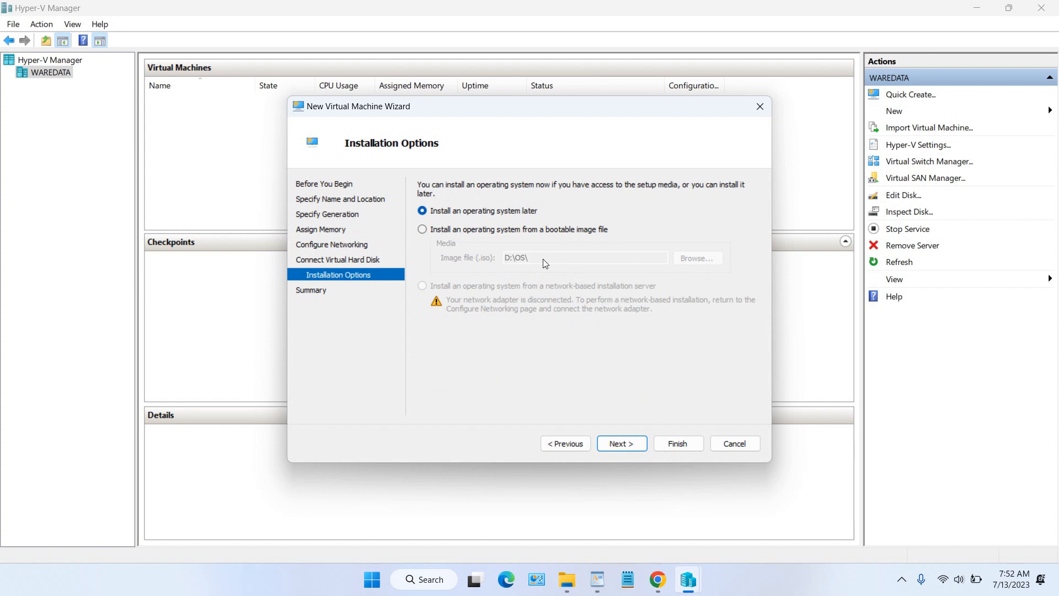
# Step: Install from the Desktop's Win11_22H2_English_x64v1.iso image and reach the Summary page
pyautogui.click(423, 229)
pyautogui.click(693, 260)
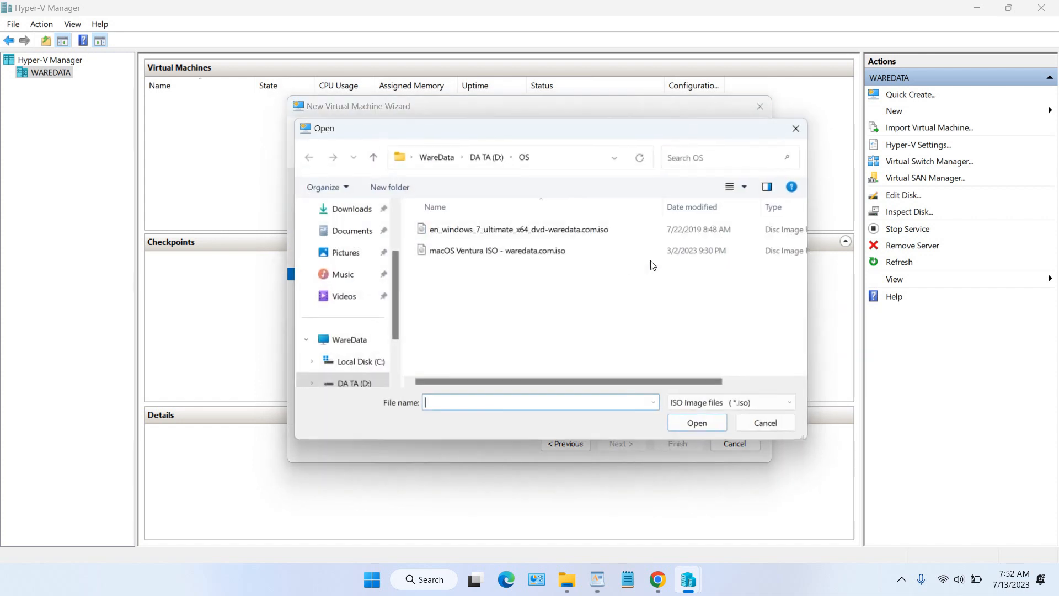
pyautogui.scroll(2, 356, 251)
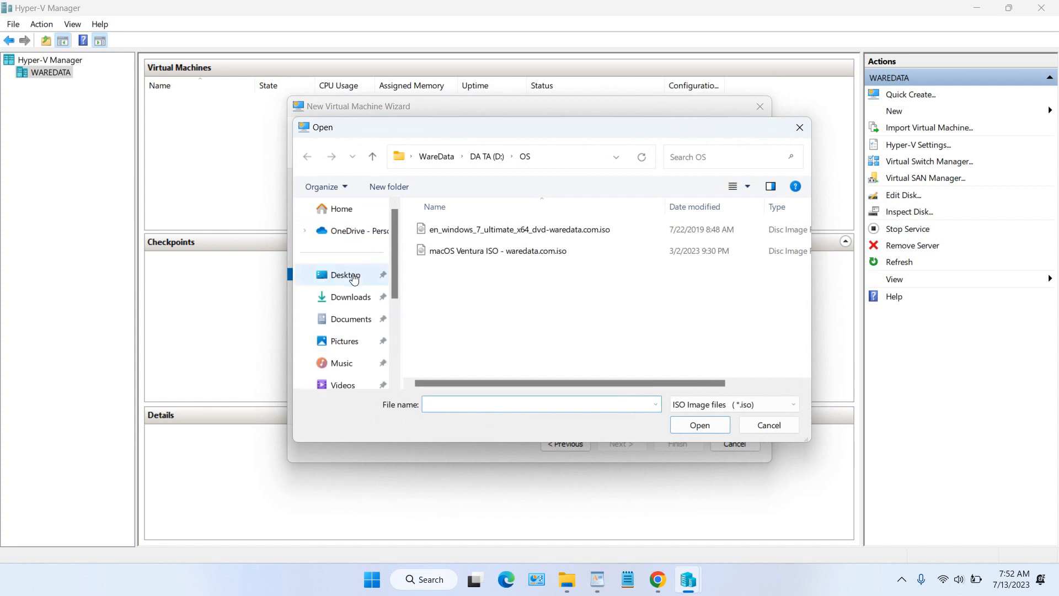
pyautogui.click(345, 274)
pyautogui.click(681, 342)
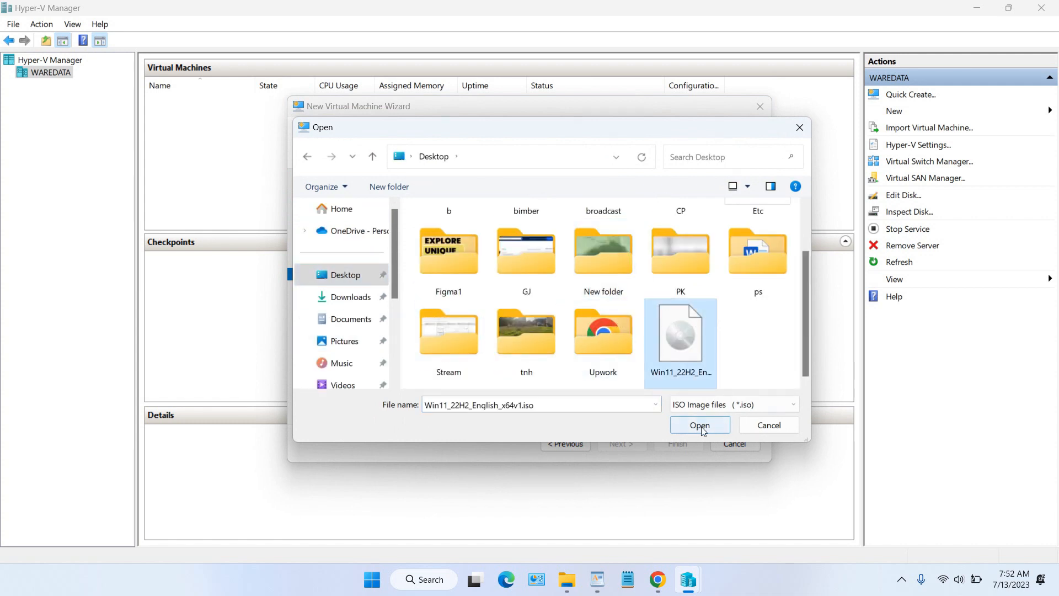
pyautogui.click(699, 425)
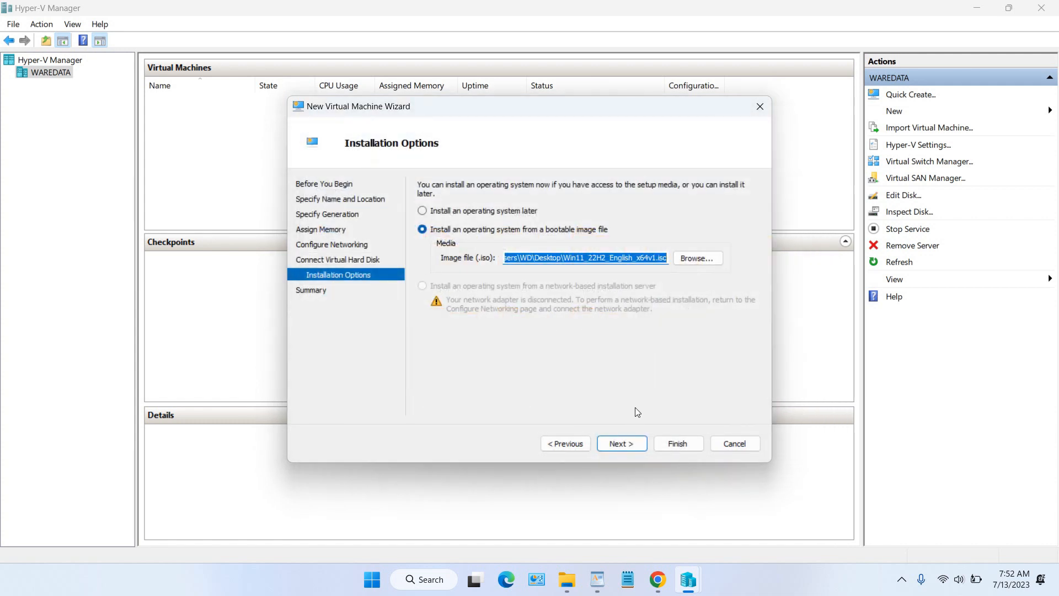
pyautogui.click(623, 444)
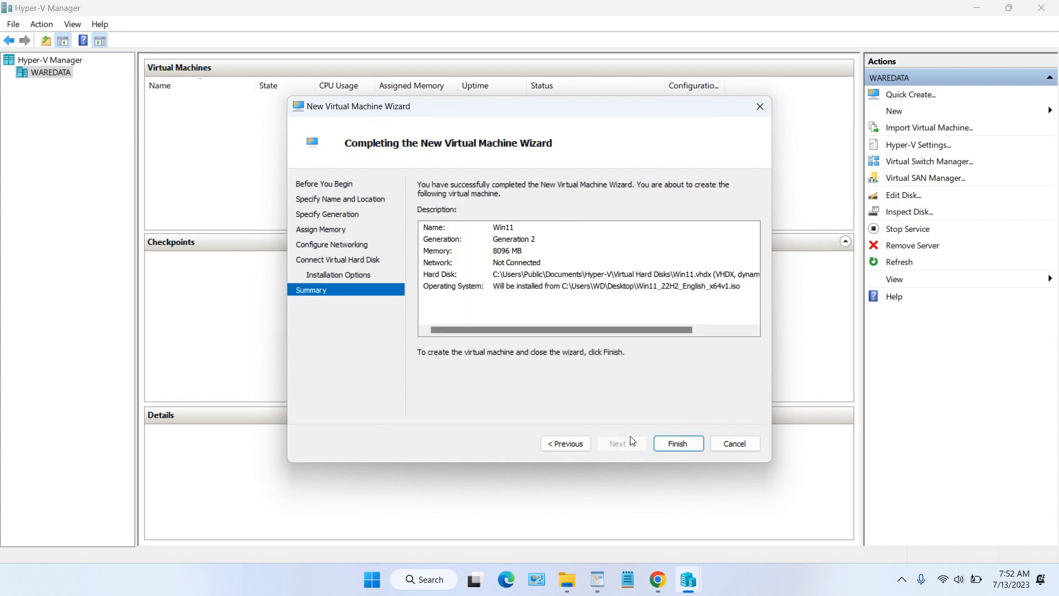
# Step: Finish the wizard, connect to the Win11 VM and power it on
pyautogui.click(677, 444)
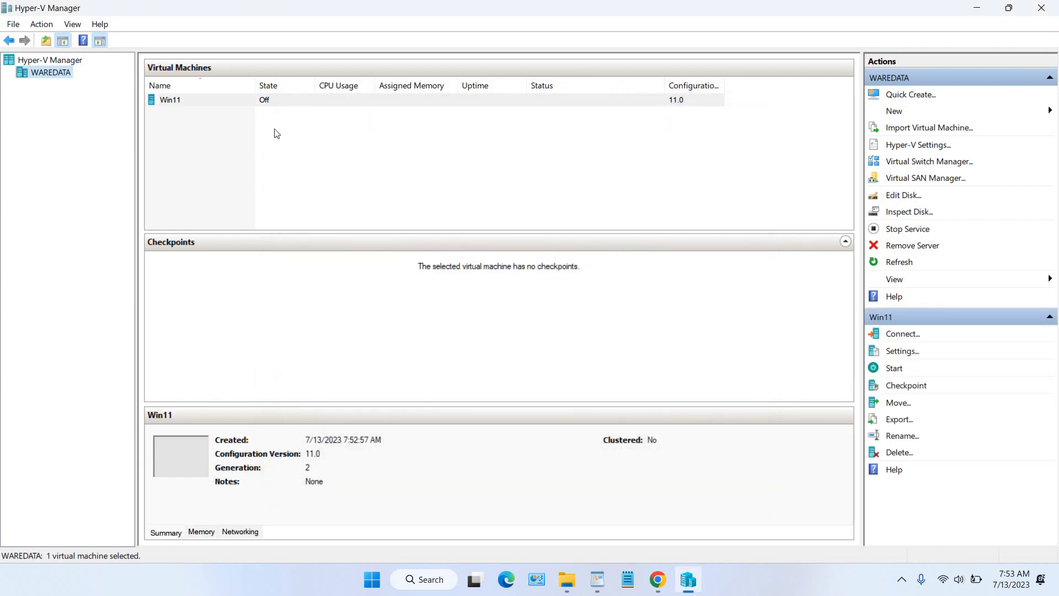
pyautogui.rightClick(226, 103)
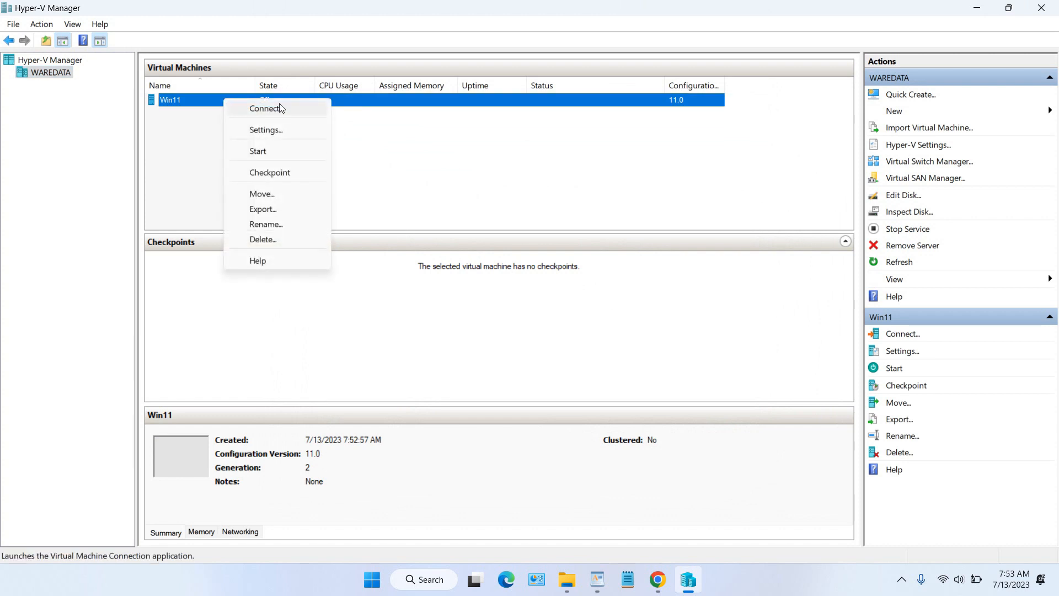
pyautogui.click(265, 109)
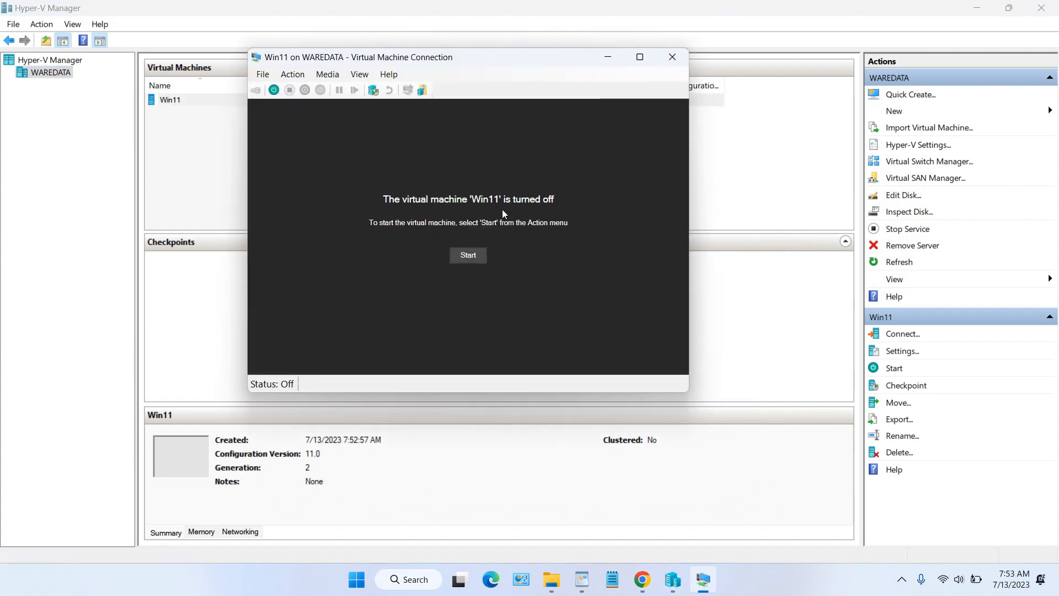
pyautogui.click(471, 253)
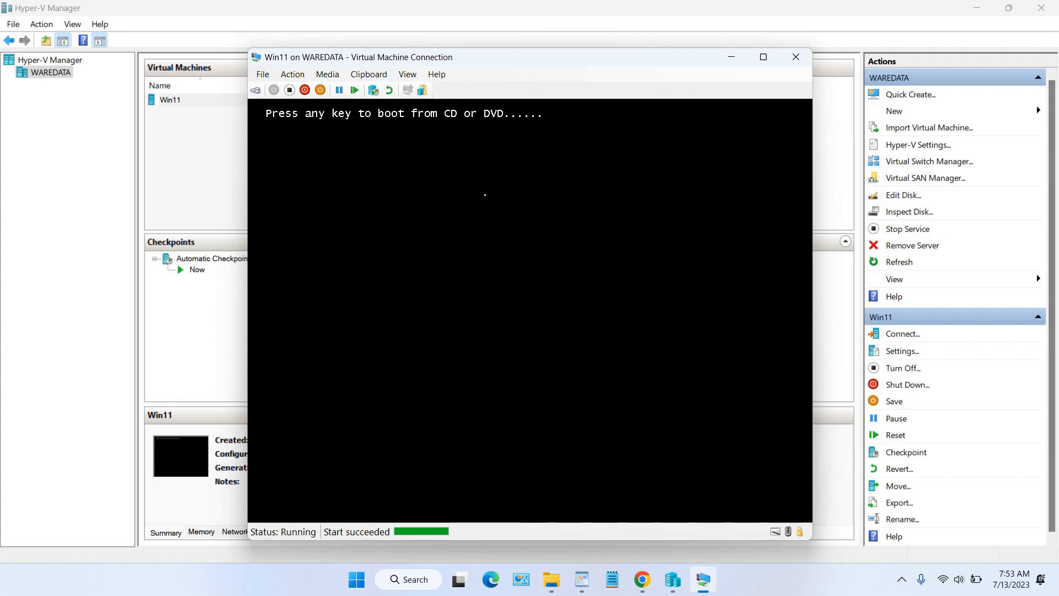
# Step: Boot the VM from the DVD, accept the language settings and choose Install now
pyautogui.press('Return')
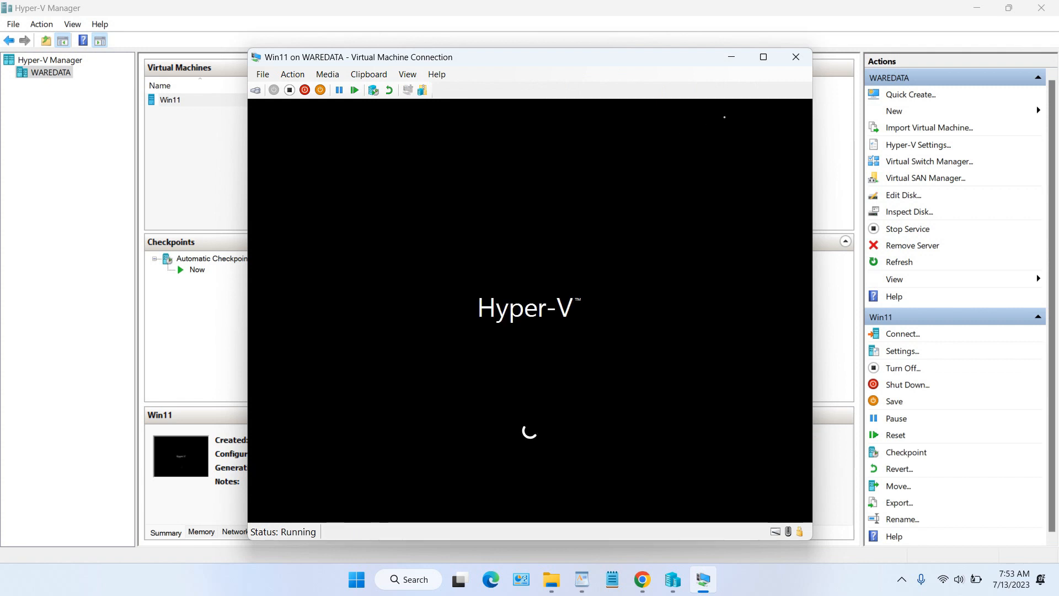
pyautogui.click(763, 56)
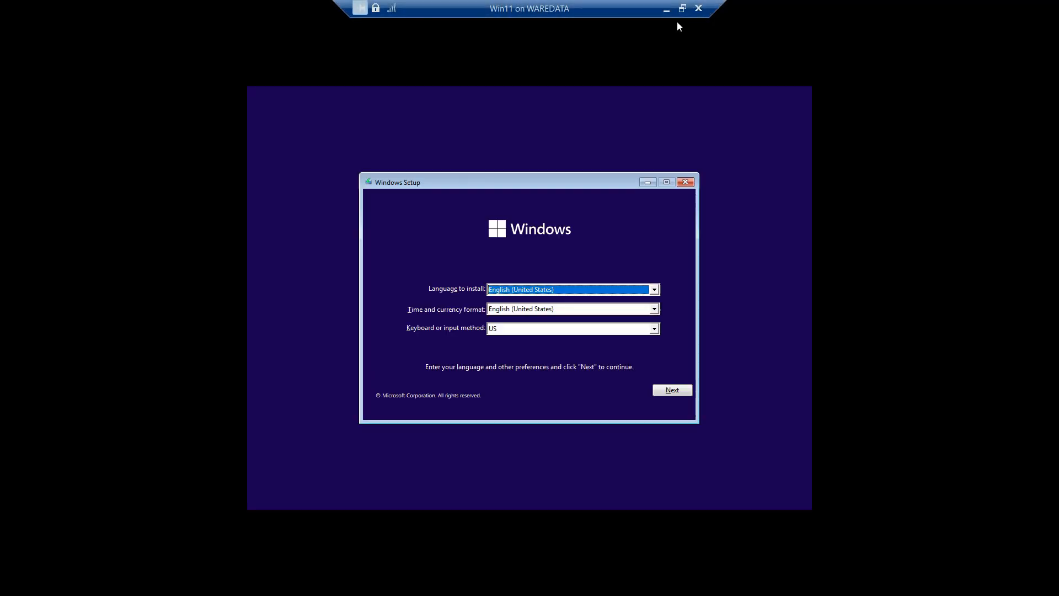
pyautogui.click(683, 9)
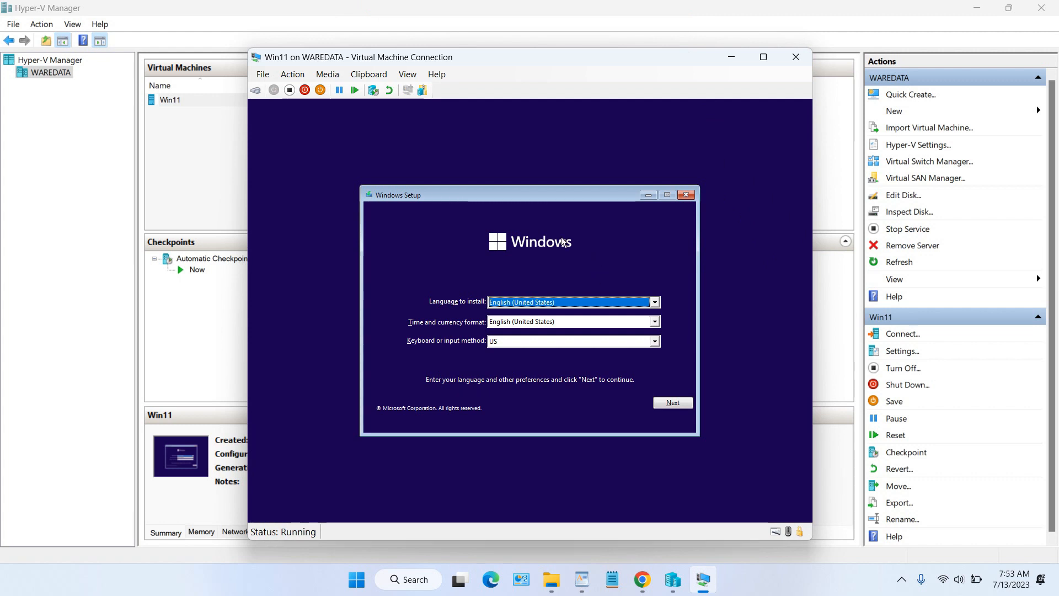
pyautogui.click(679, 404)
pyautogui.click(547, 321)
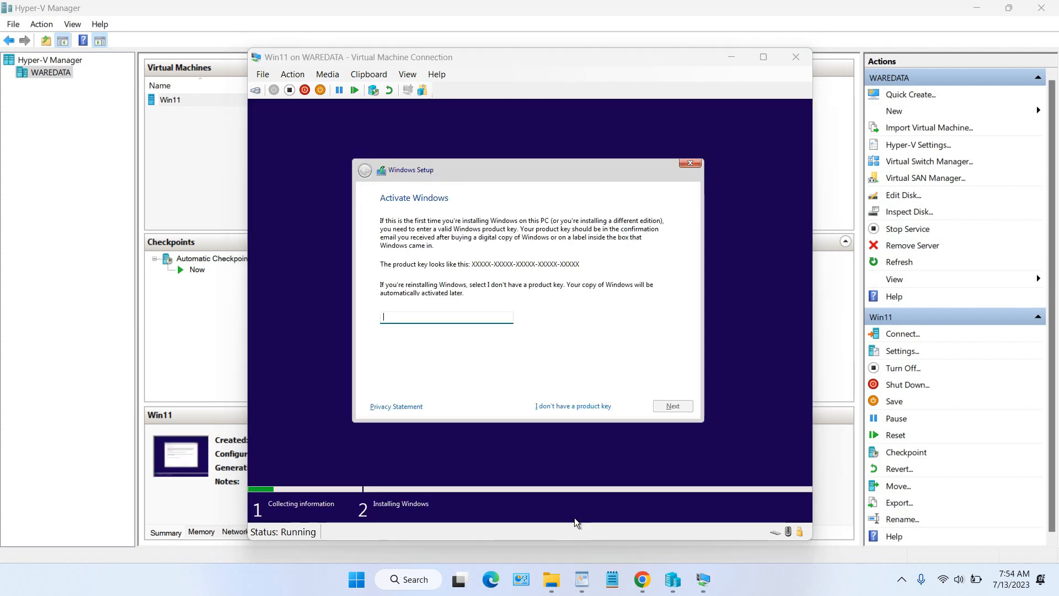
# Step: Skip the product key and continue with Windows 11 Home as the edition
pyautogui.click(764, 56)
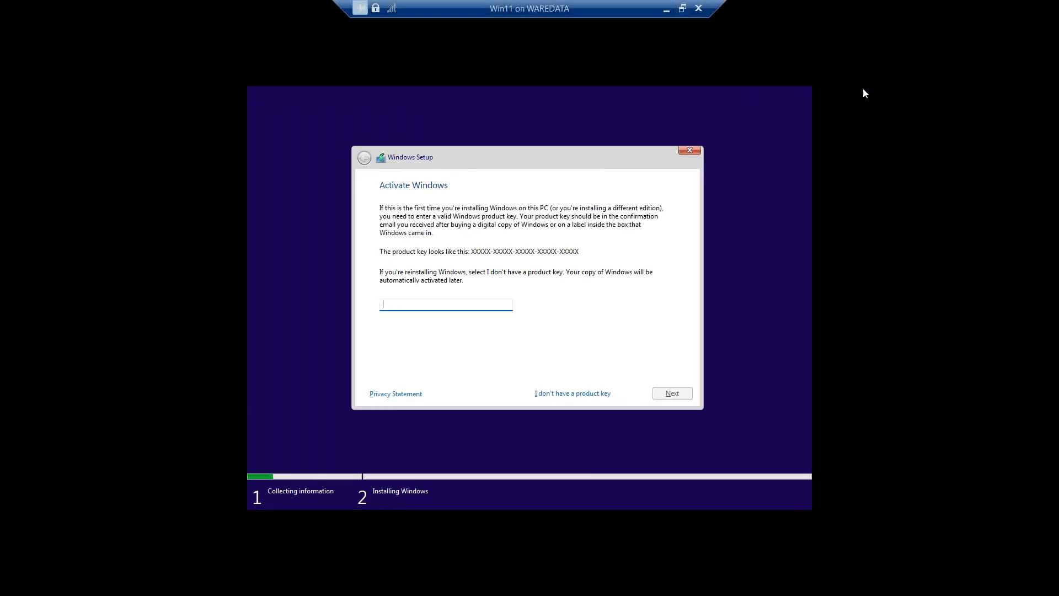
pyautogui.click(683, 8)
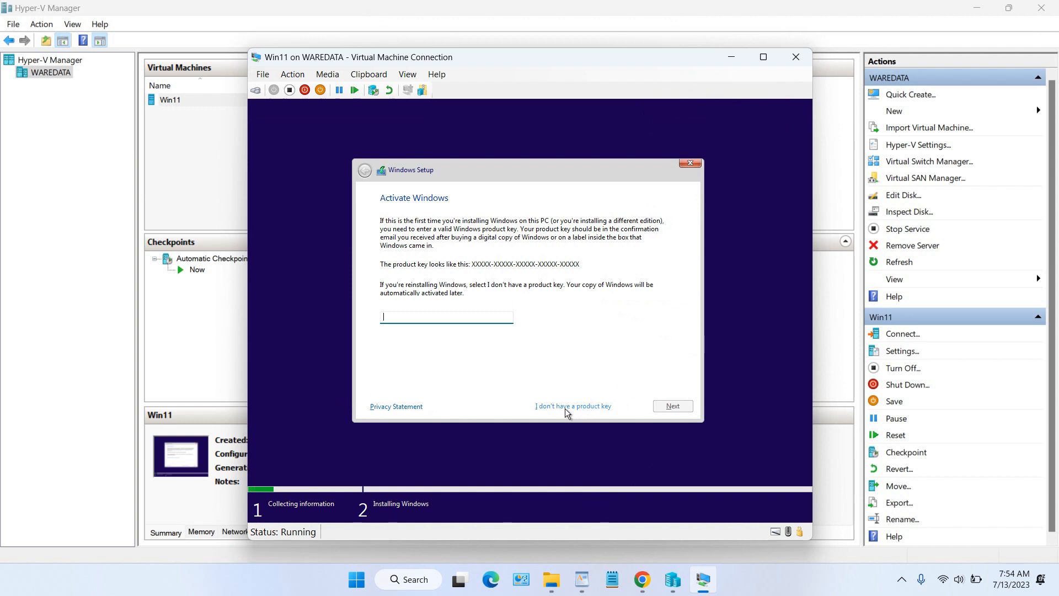
pyautogui.click(582, 407)
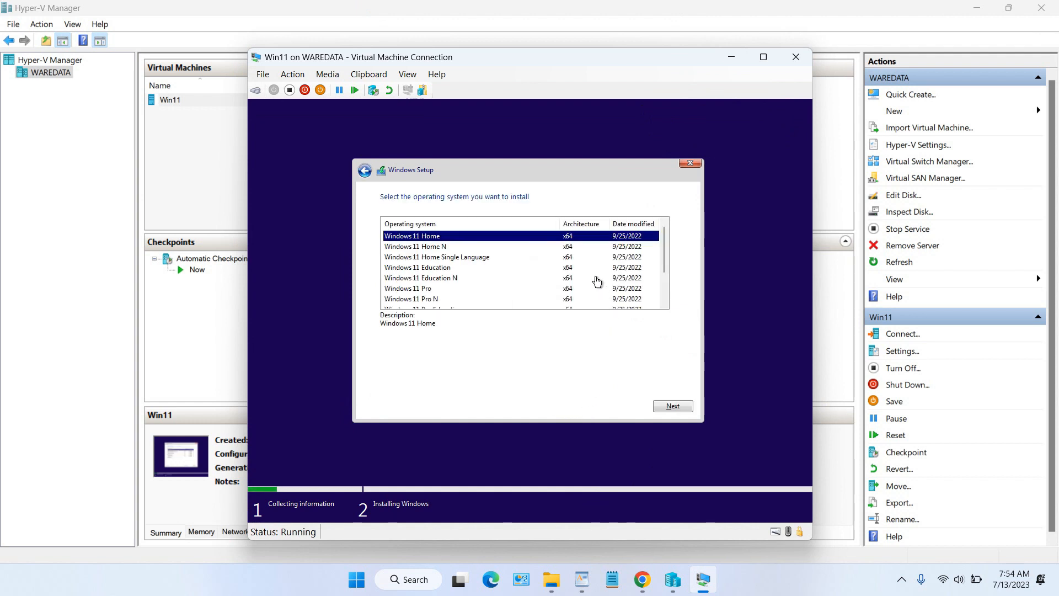
pyautogui.scroll(-1, 665, 270)
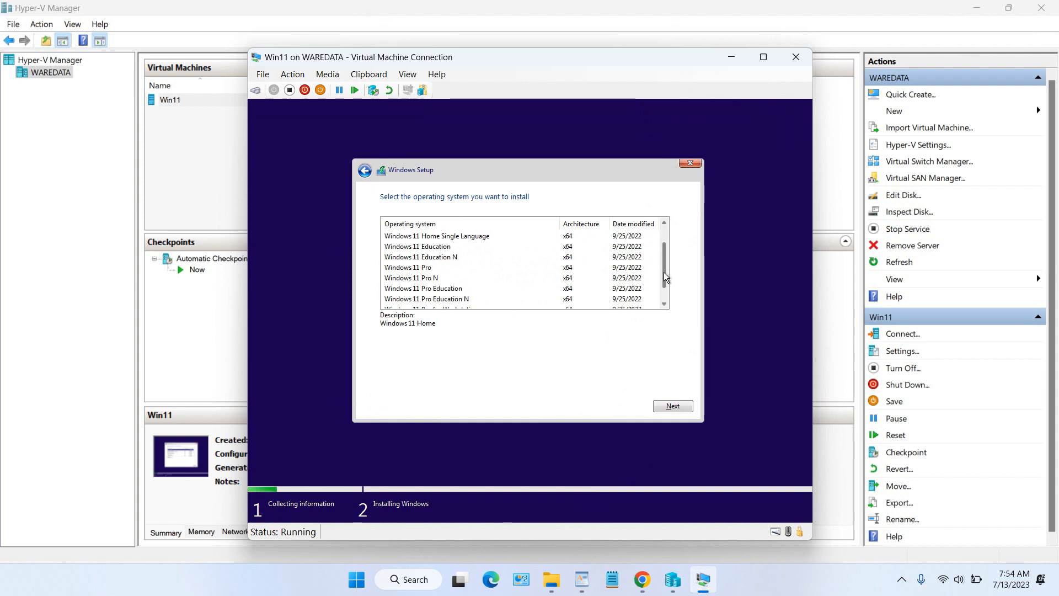
pyautogui.scroll(1, 665, 281)
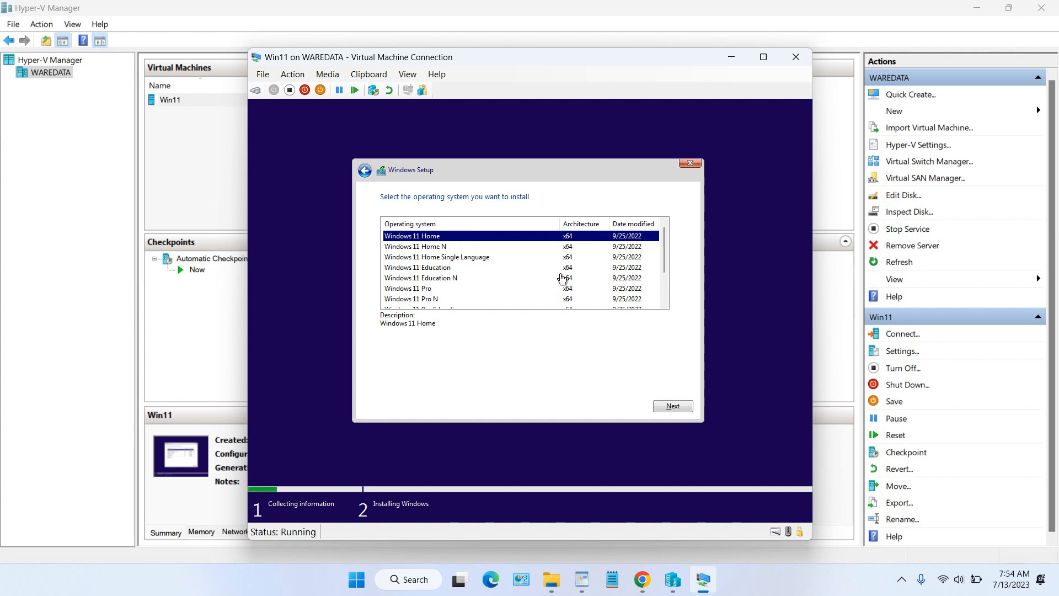
pyautogui.scroll(-1, 607, 285)
pyautogui.scroll(1, 610, 287)
pyautogui.click(674, 404)
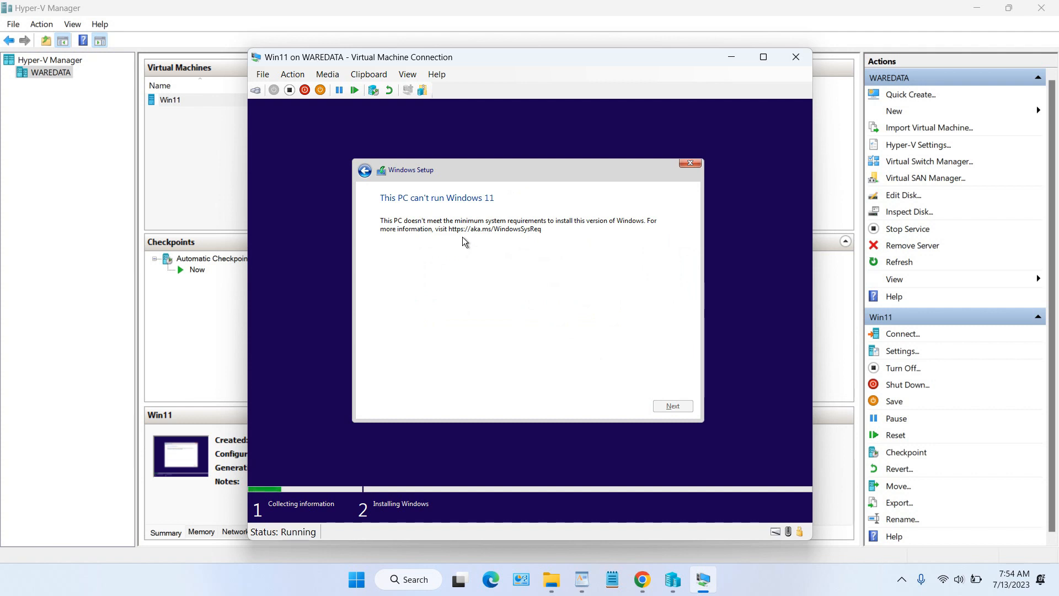
# Step: Open a command prompt with Shift+F10 and run regedit in it
pyautogui.hotkey('shift', 'F10')
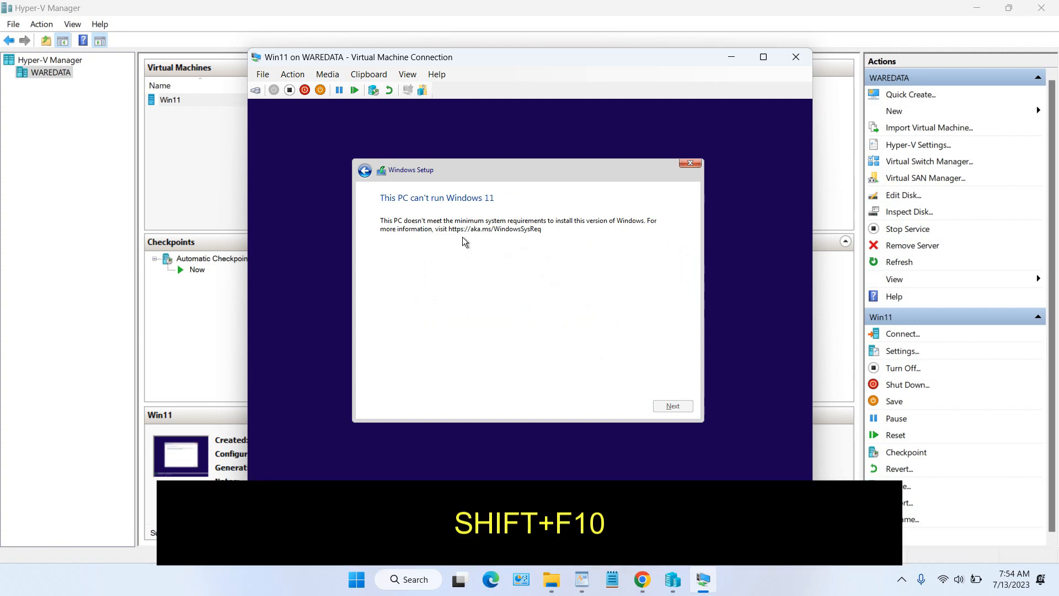
pyautogui.click(439, 280)
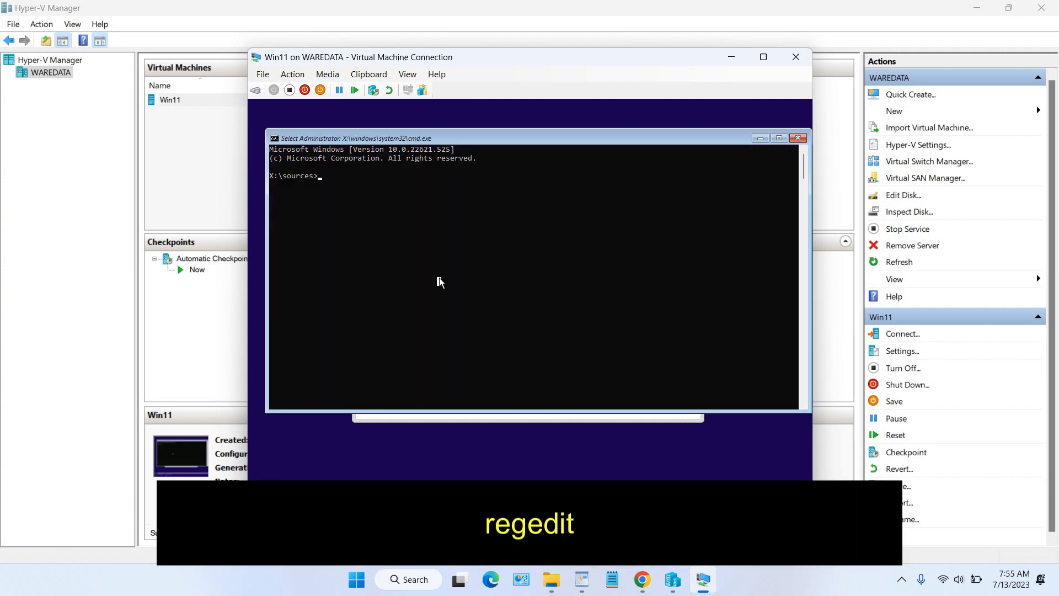
pyautogui.write('regedit')
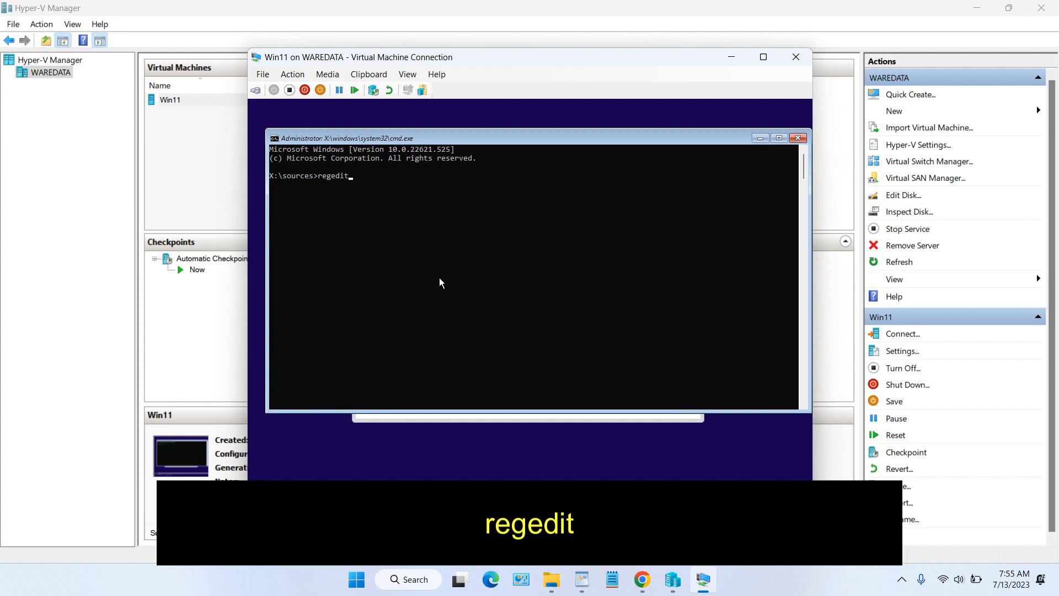
pyautogui.press('Return')
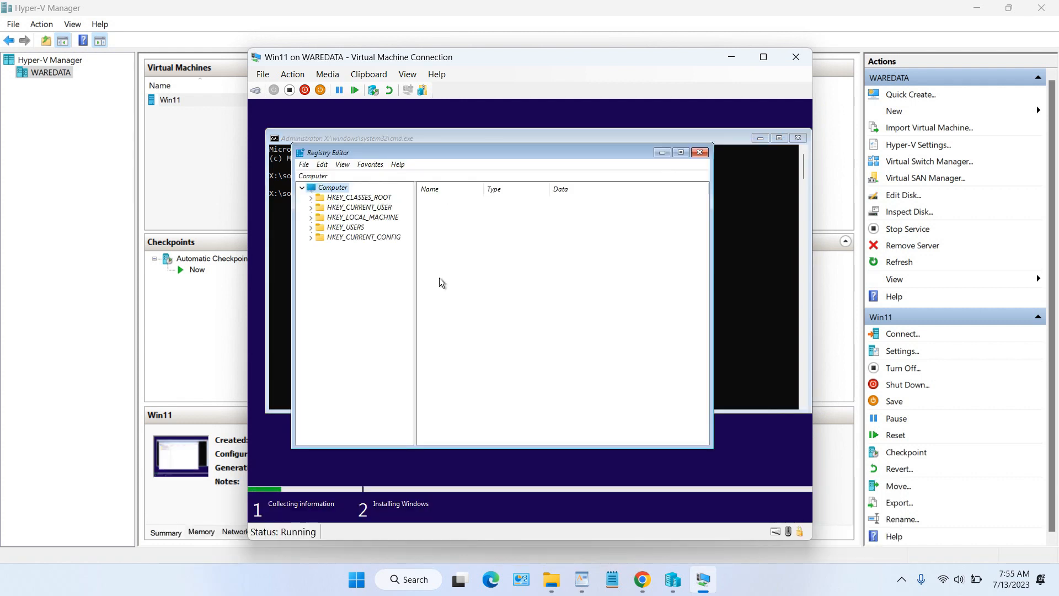
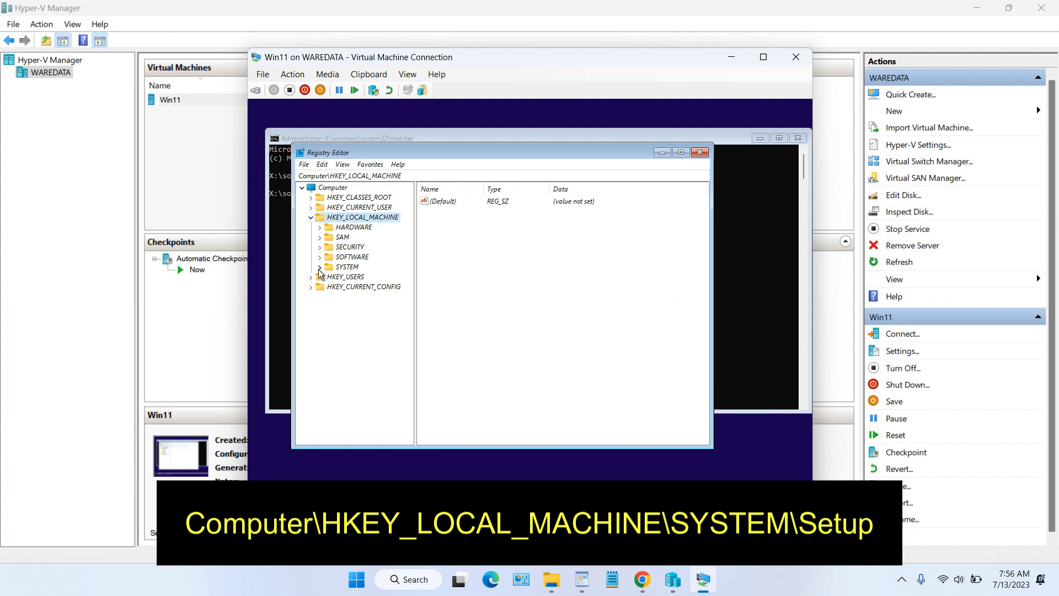
# Step: Expand HKEY_LOCAL_MACHINE\SYSTEM and create a new key named LabConfig under Setup
pyautogui.click(320, 267)
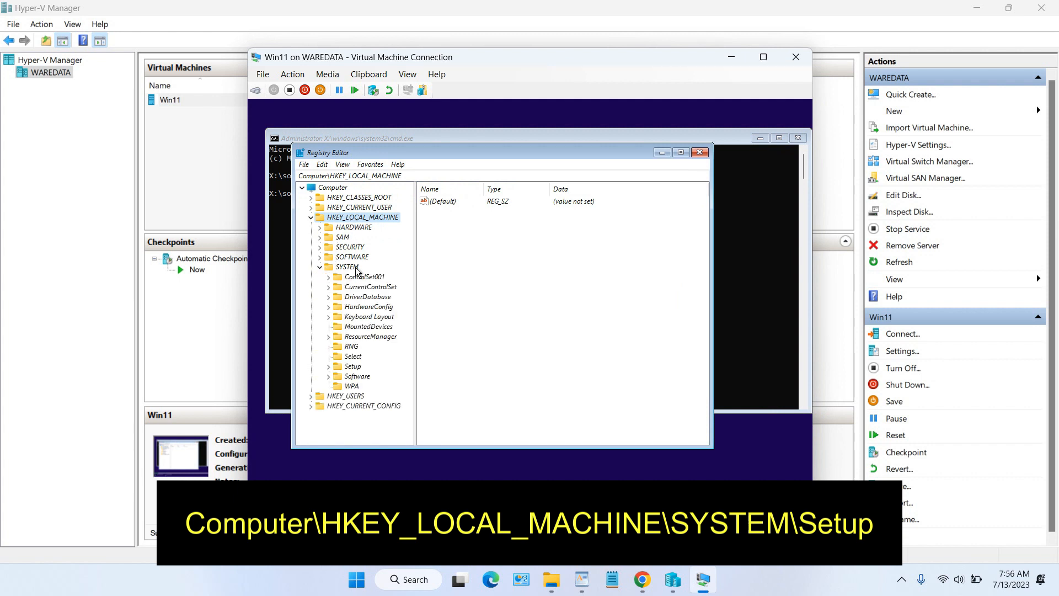
pyautogui.click(329, 366)
pyautogui.click(340, 369)
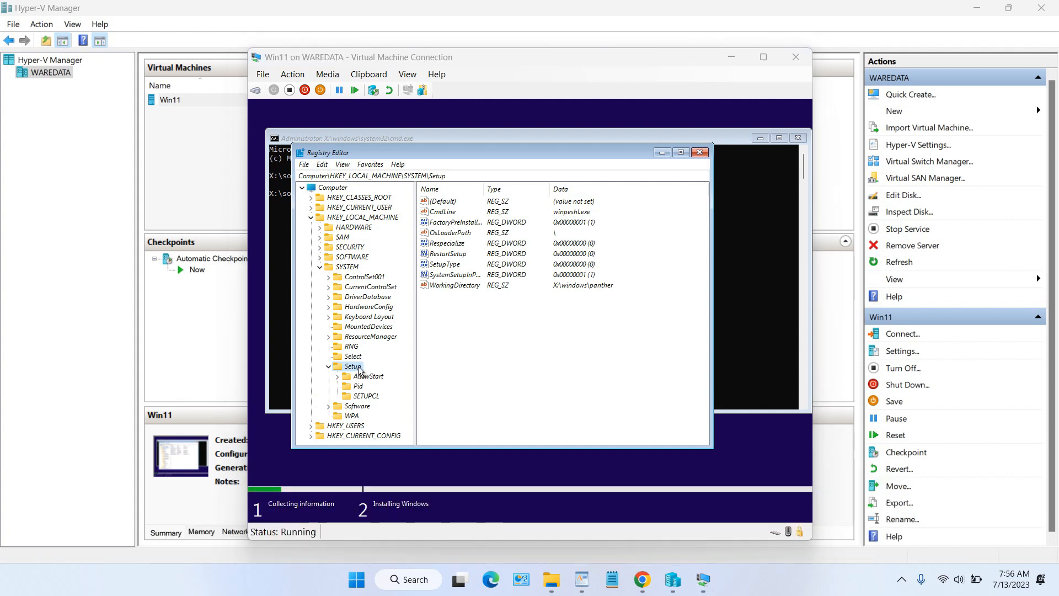
pyautogui.rightClick(359, 369)
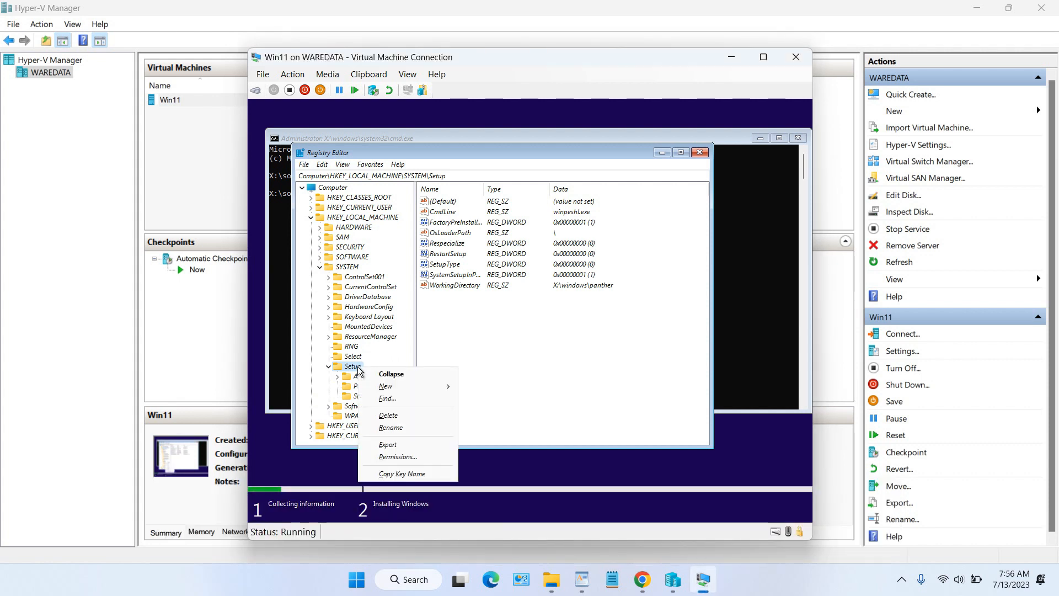
pyautogui.moveTo(408, 387)
pyautogui.click(490, 387)
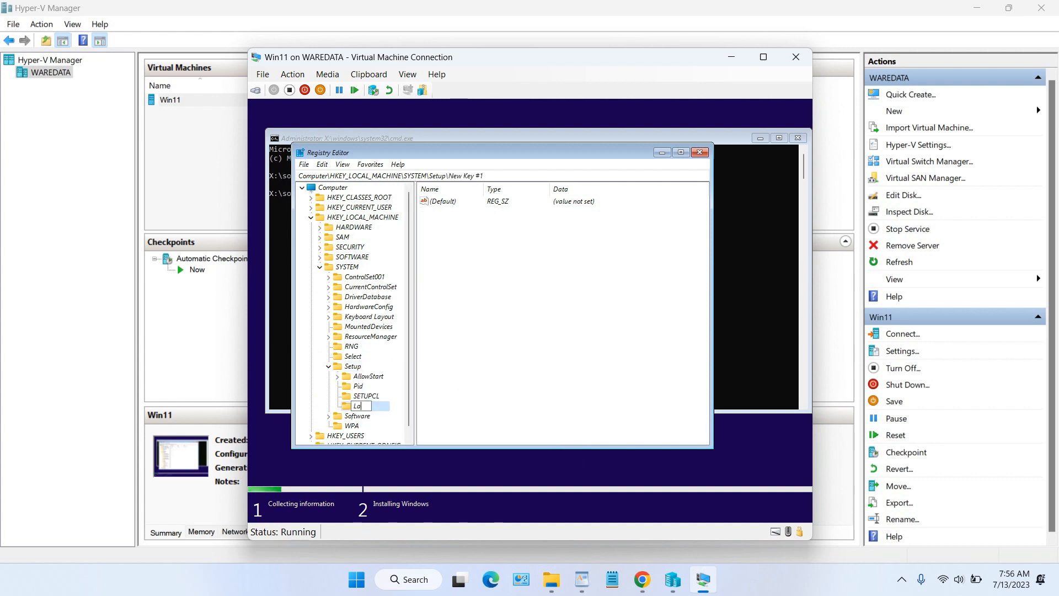
pyautogui.write('bConfig')
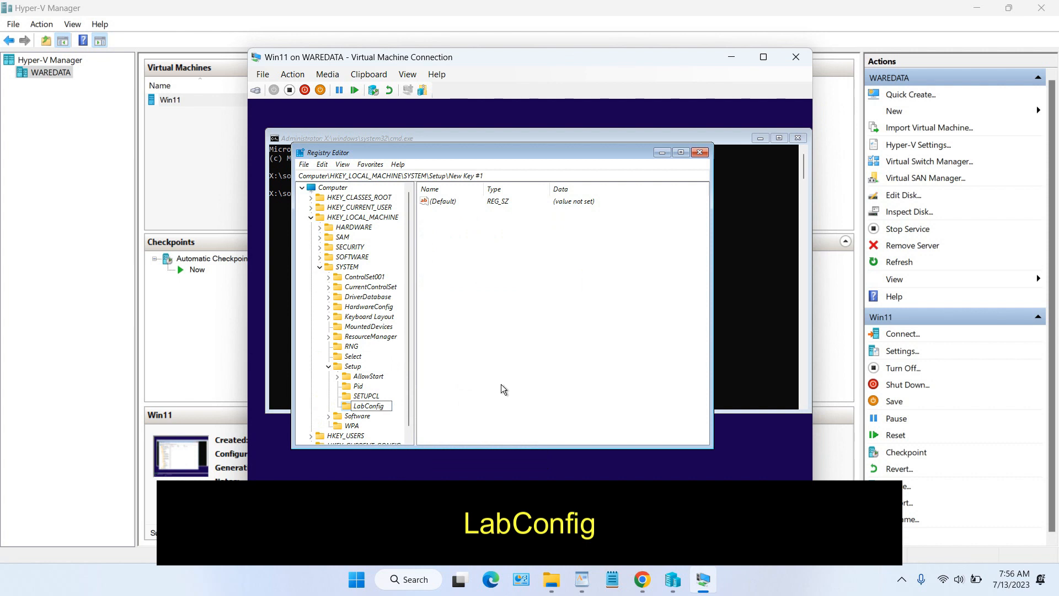
pyautogui.press('Return')
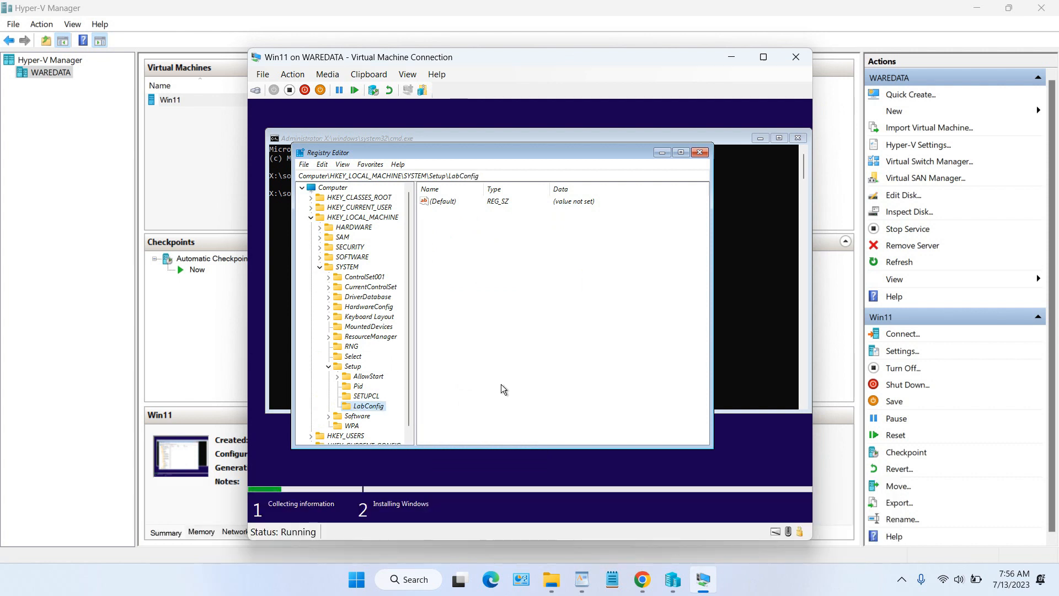
# Step: Add a DWORD (32-bit) value ByPassTPMCheck with data 1 to LabConfig
pyautogui.rightClick(477, 266)
pyautogui.moveTo(510, 278)
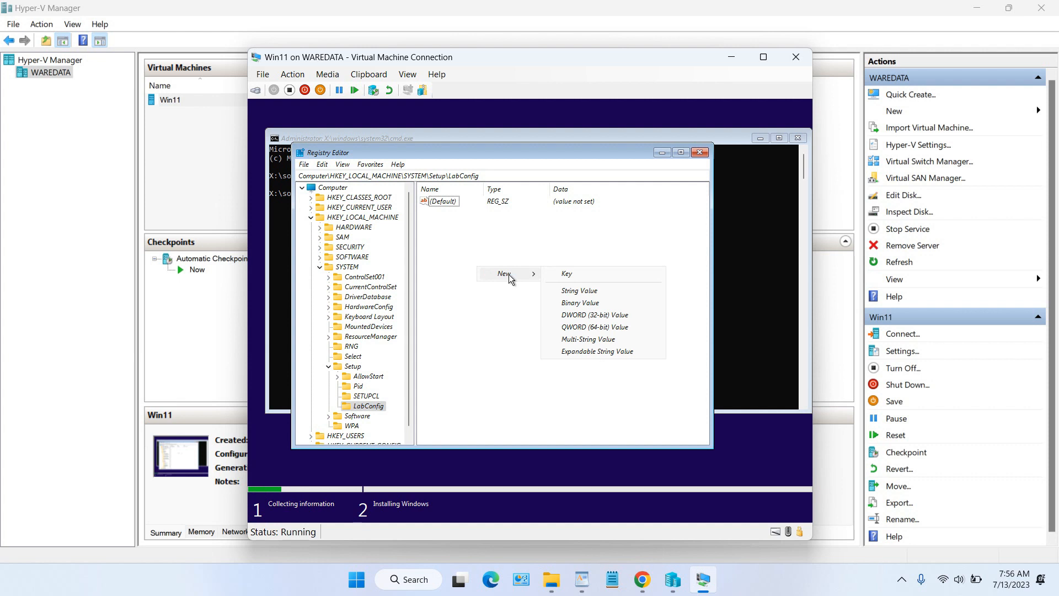
pyautogui.click(605, 318)
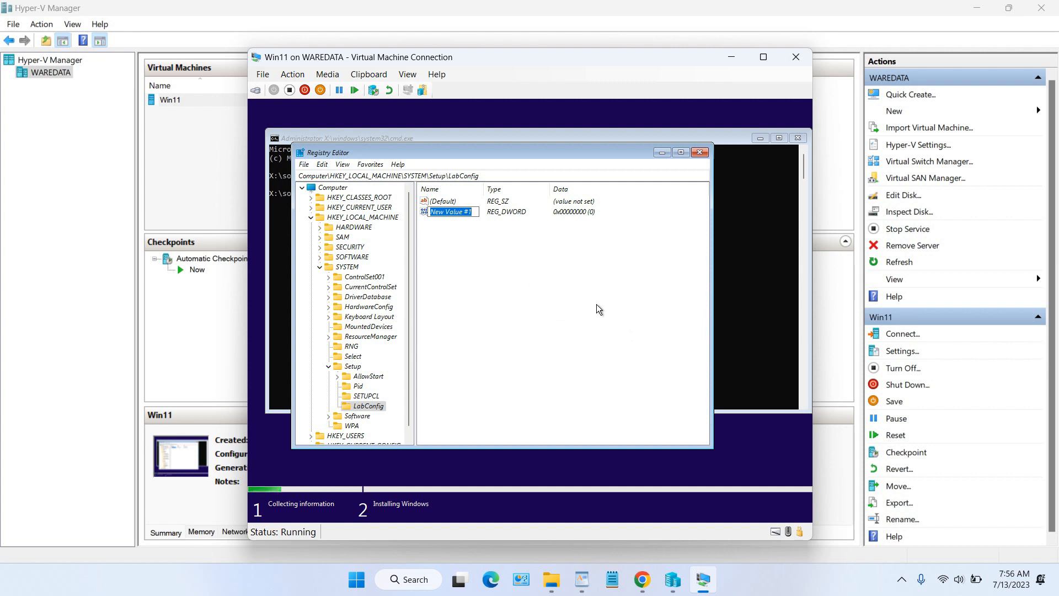
pyautogui.write('ByPassTPMCheck')
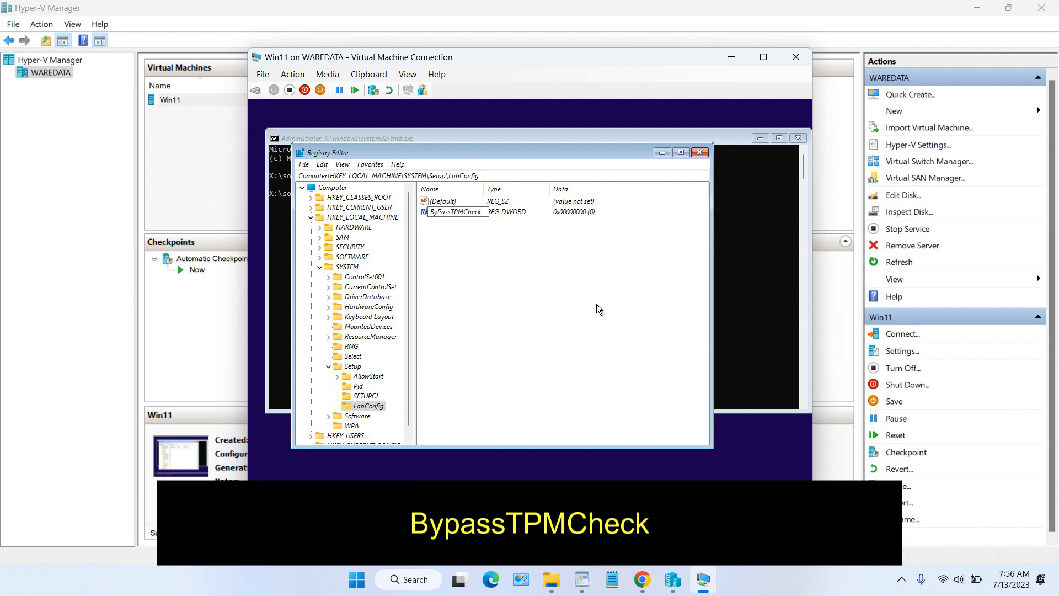
pyautogui.press('Return')
pyautogui.press('Return')
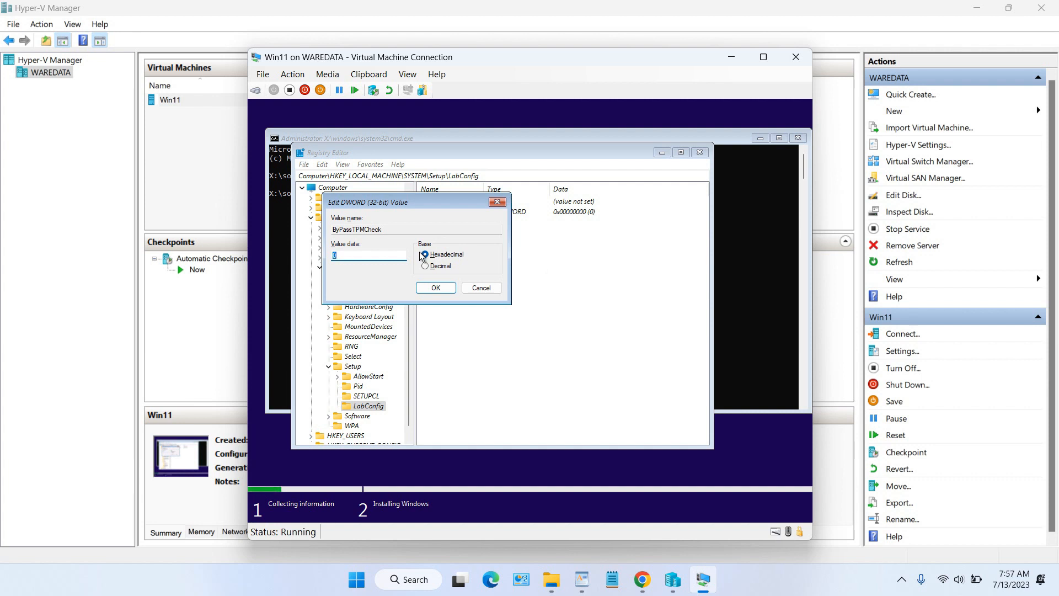
pyautogui.write('1')
pyautogui.click(435, 288)
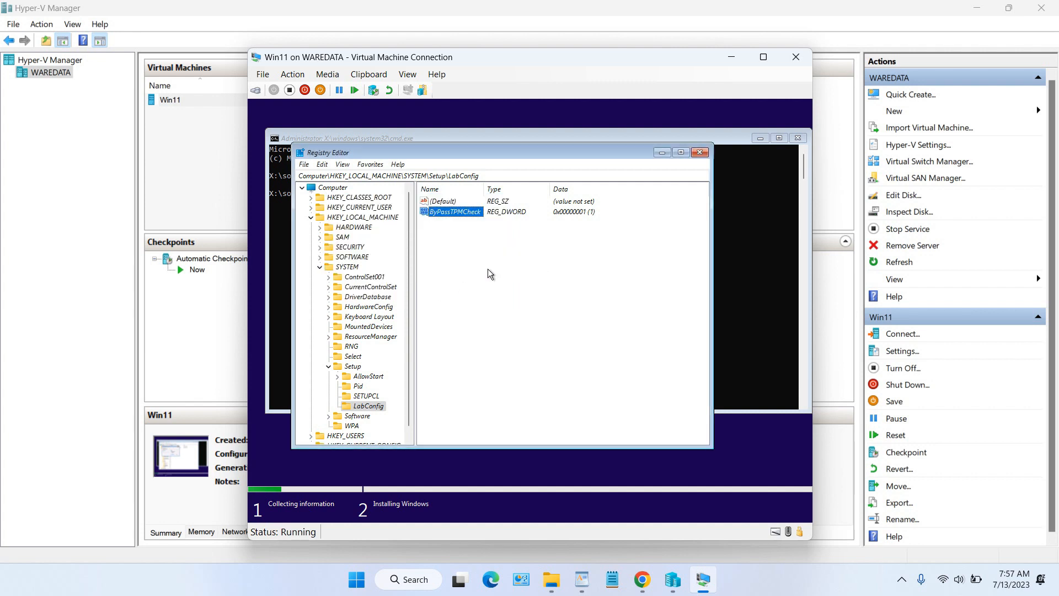
# Step: Add a second DWORD (32-bit) value, ByPassSecureBootCheck, with data 1
pyautogui.rightClick(457, 245)
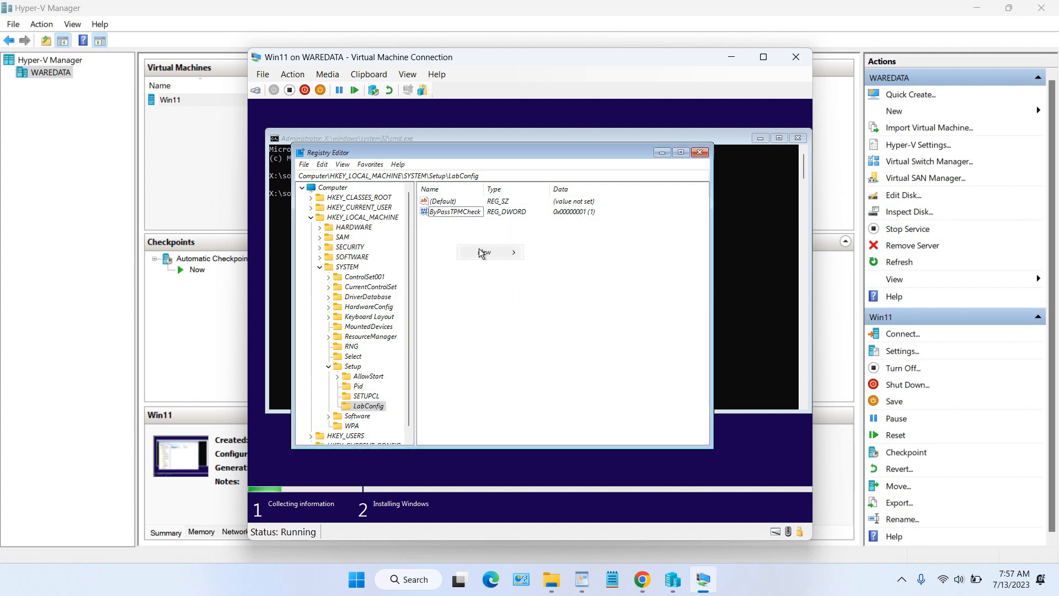
pyautogui.moveTo(482, 251)
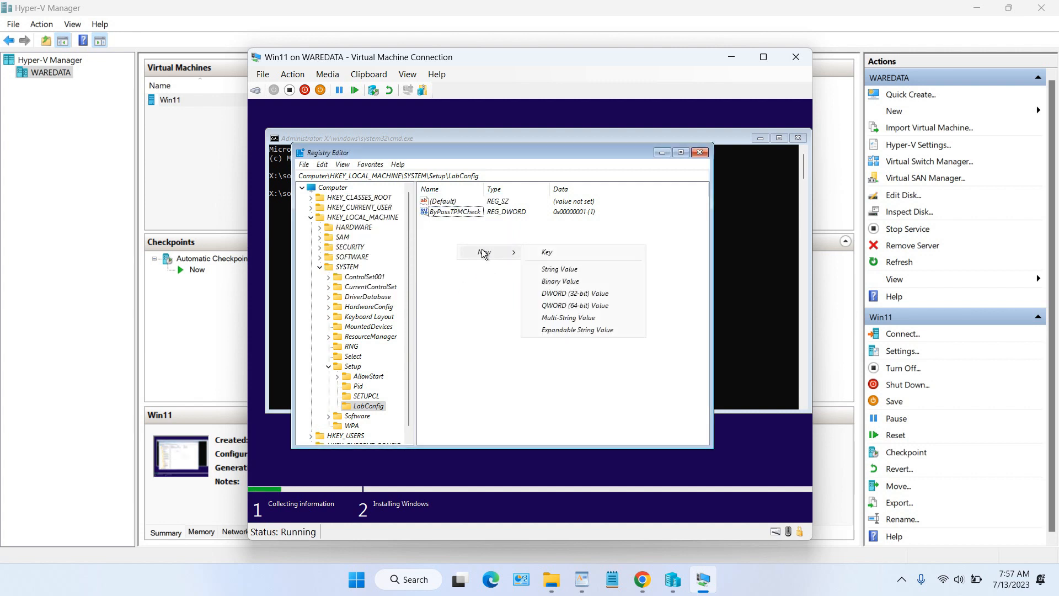
pyautogui.click(583, 298)
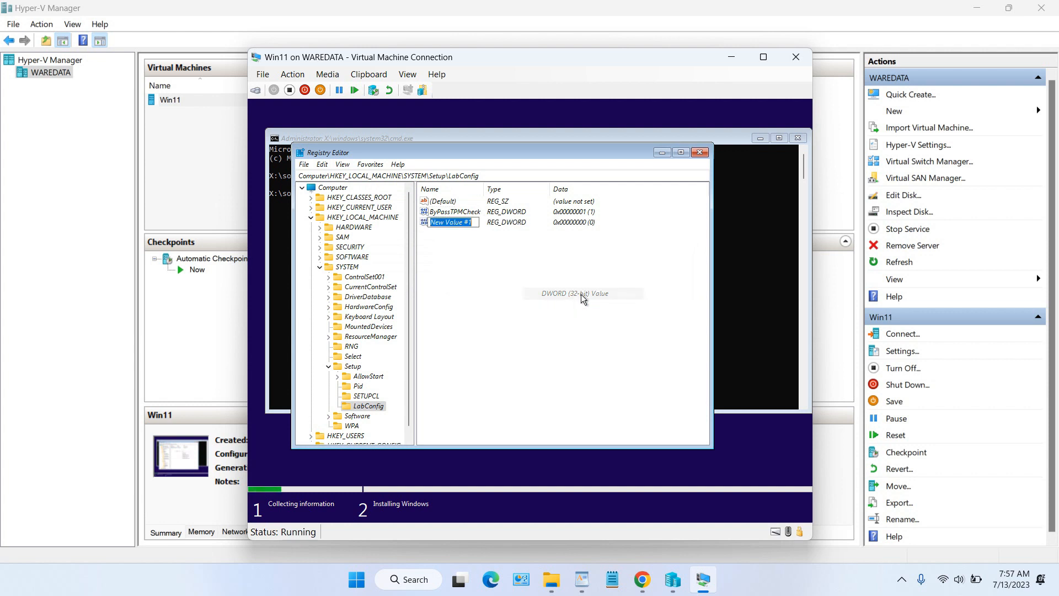
pyautogui.write('By')
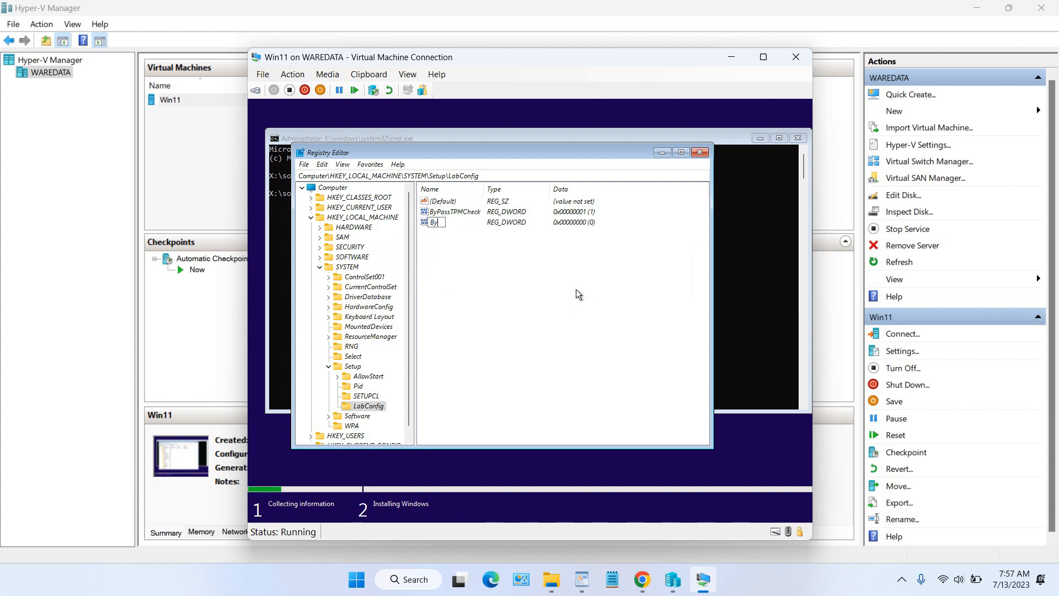
pyautogui.write('Pass')
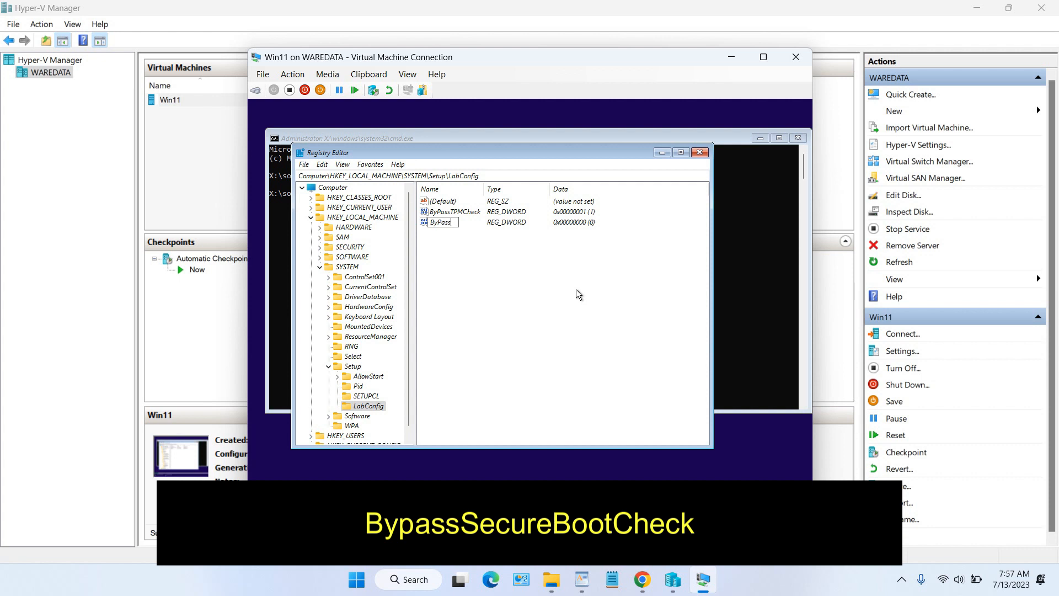
pyautogui.write('Secure')
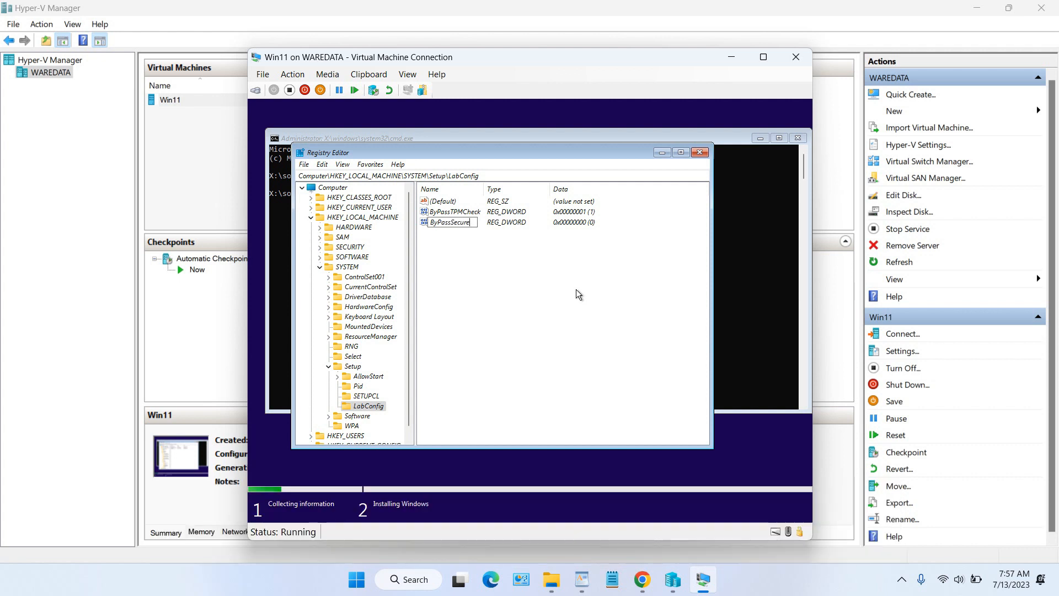
pyautogui.write('BootCheck')
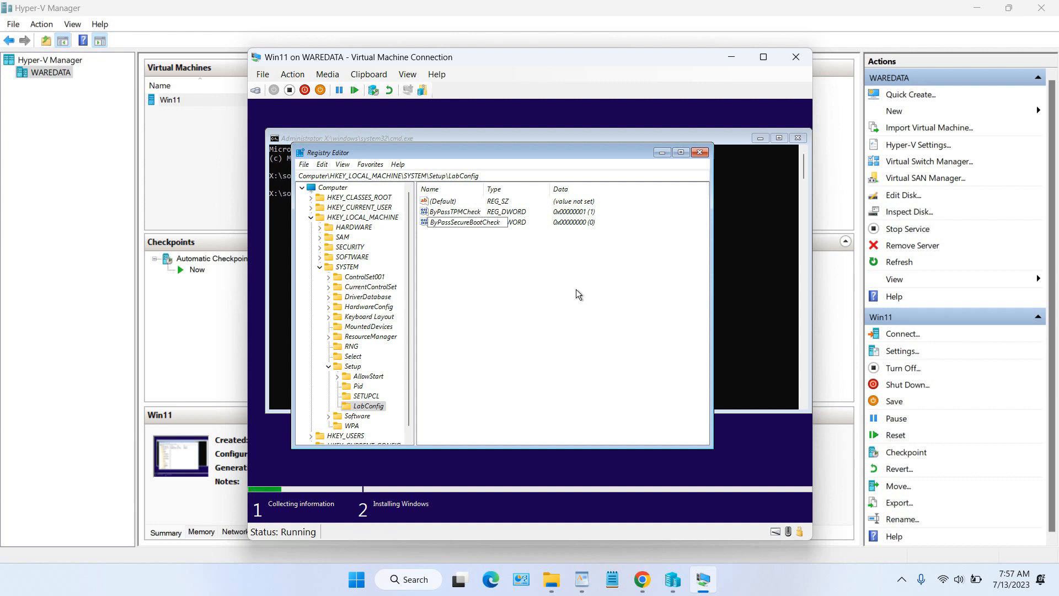
pyautogui.press('Return')
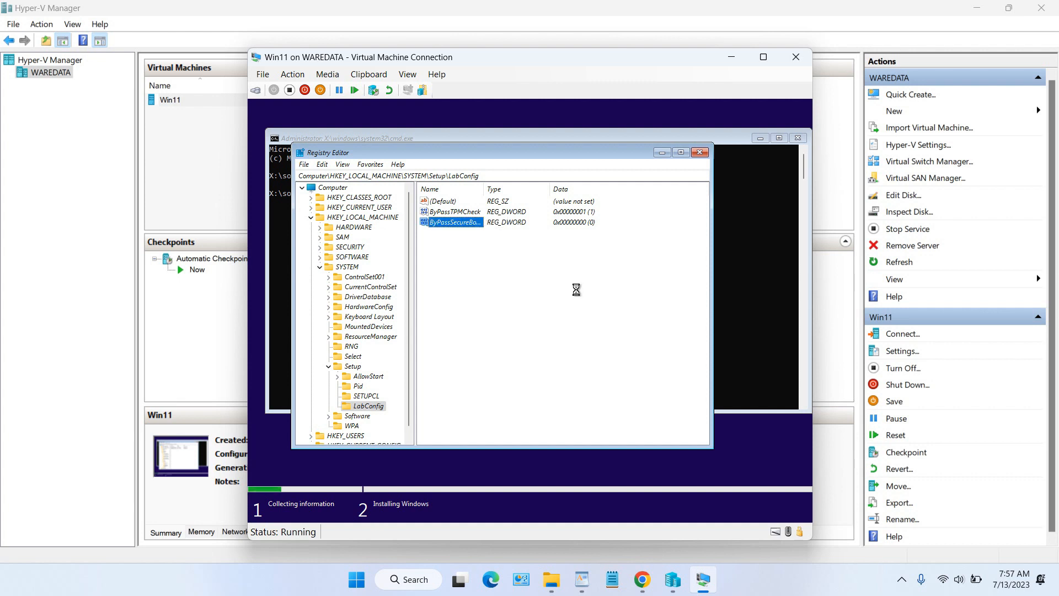
pyautogui.press('Return')
pyautogui.write('1')
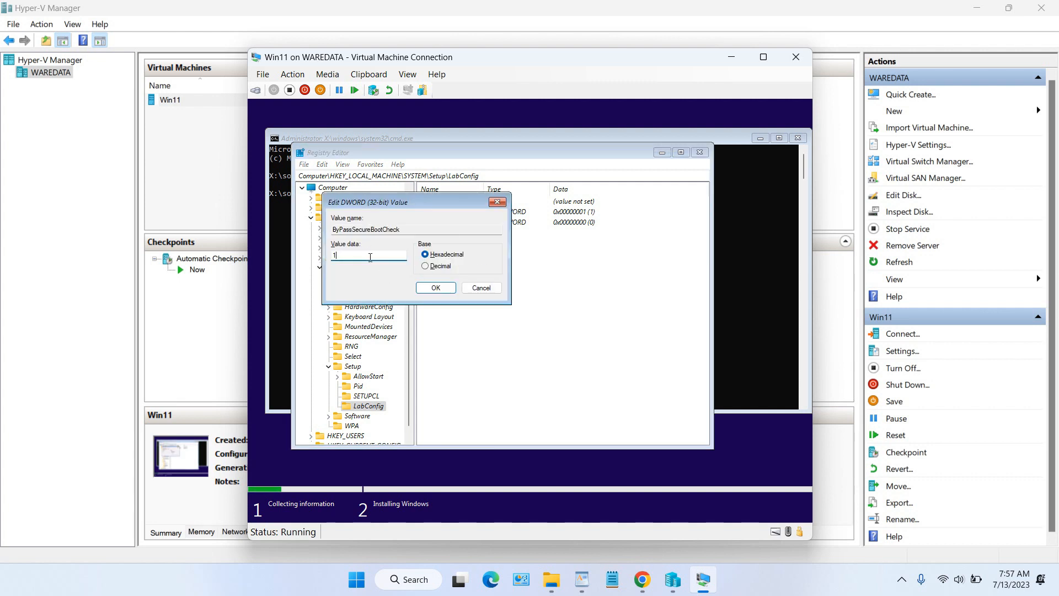
pyautogui.click(429, 287)
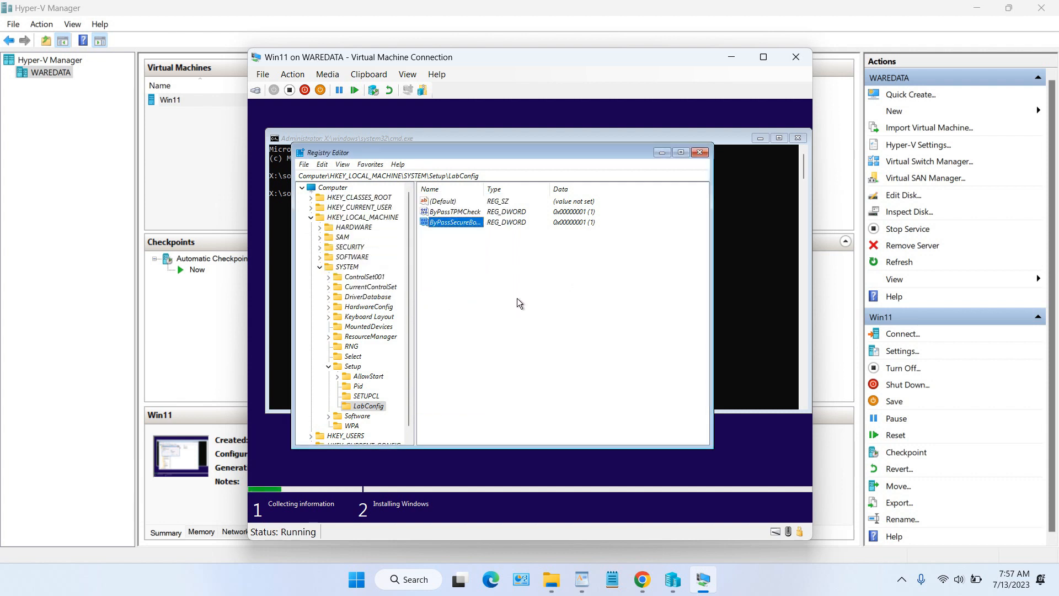
# Step: Close Registry Editor and the command prompt, and go back from the can't-run-Windows-11 page
pyautogui.click(700, 154)
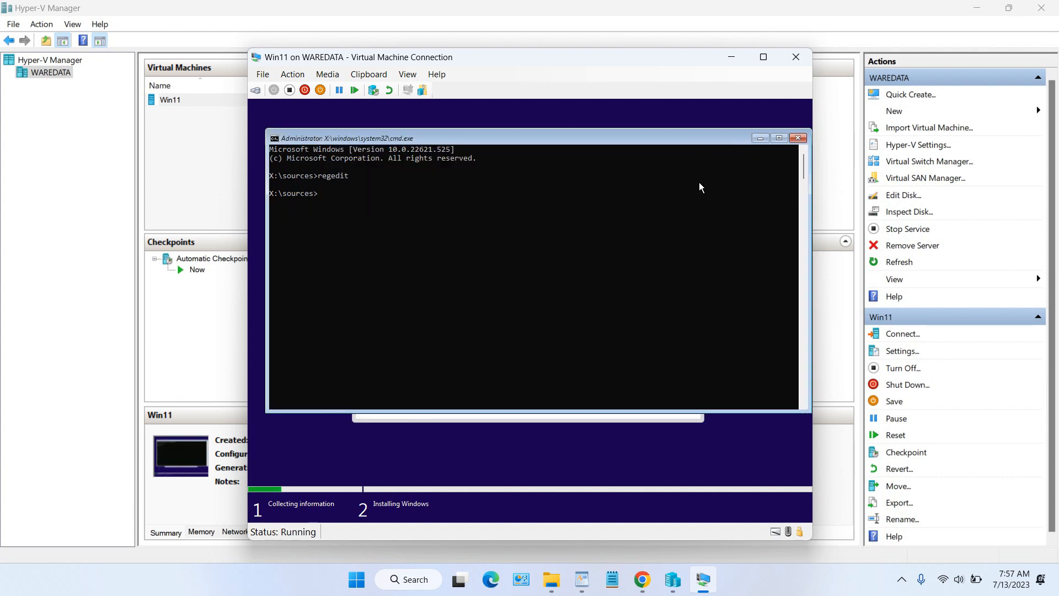
pyautogui.click(796, 138)
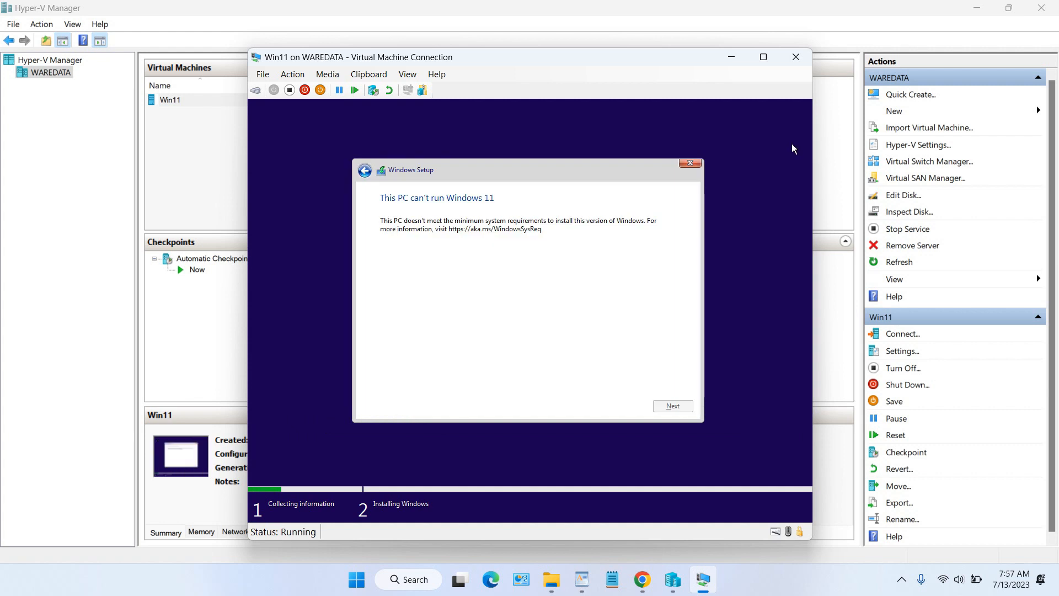
pyautogui.click(369, 174)
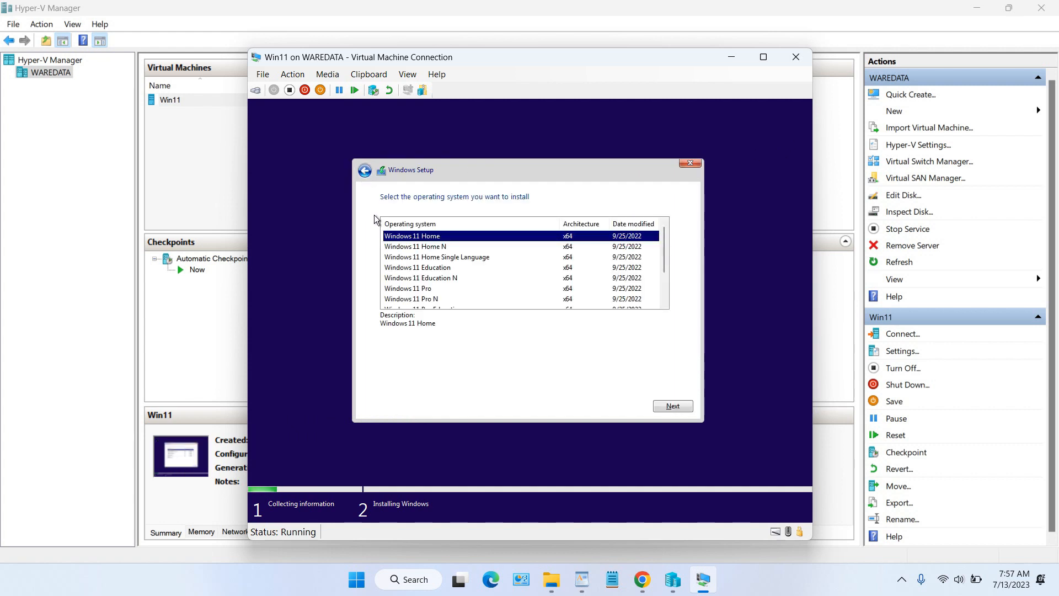
# Step: Continue with Windows 11 Home, accept the license, and custom-install onto Drive 0 Unallocated Space
pyautogui.click(674, 406)
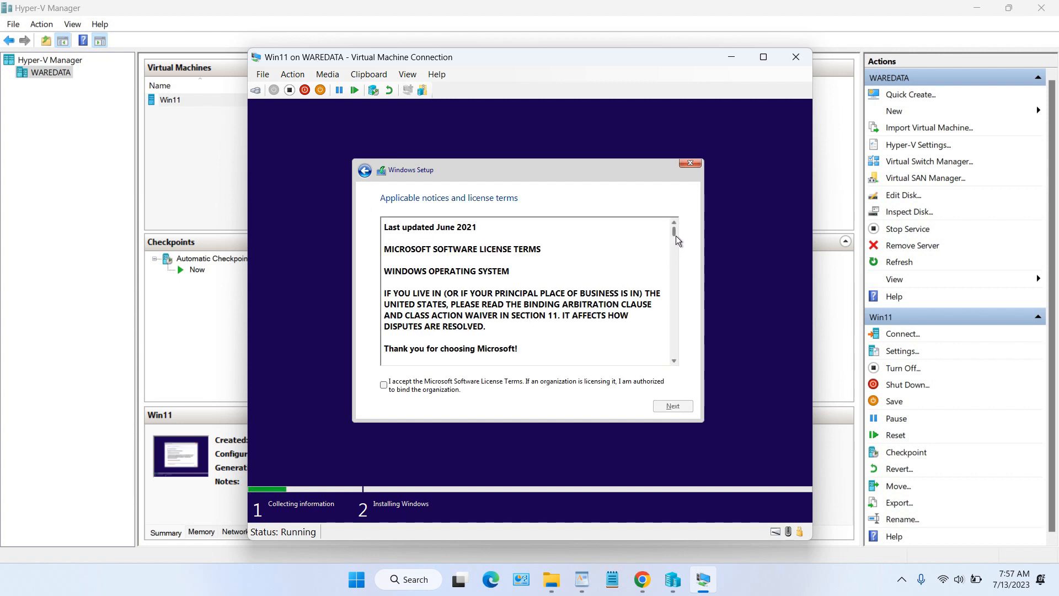
pyautogui.moveTo(675, 234)
pyautogui.mouseDown()
pyautogui.moveTo(679, 376)
pyautogui.moveTo(676, 213)
pyautogui.mouseUp()
pyautogui.click(385, 386)
pyautogui.click(670, 404)
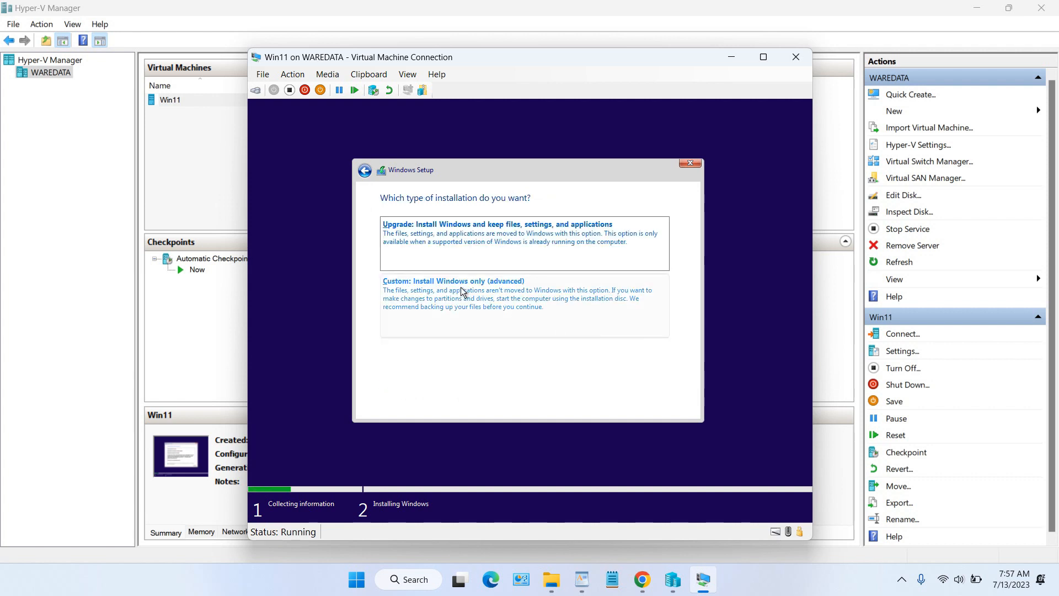
pyautogui.click(490, 304)
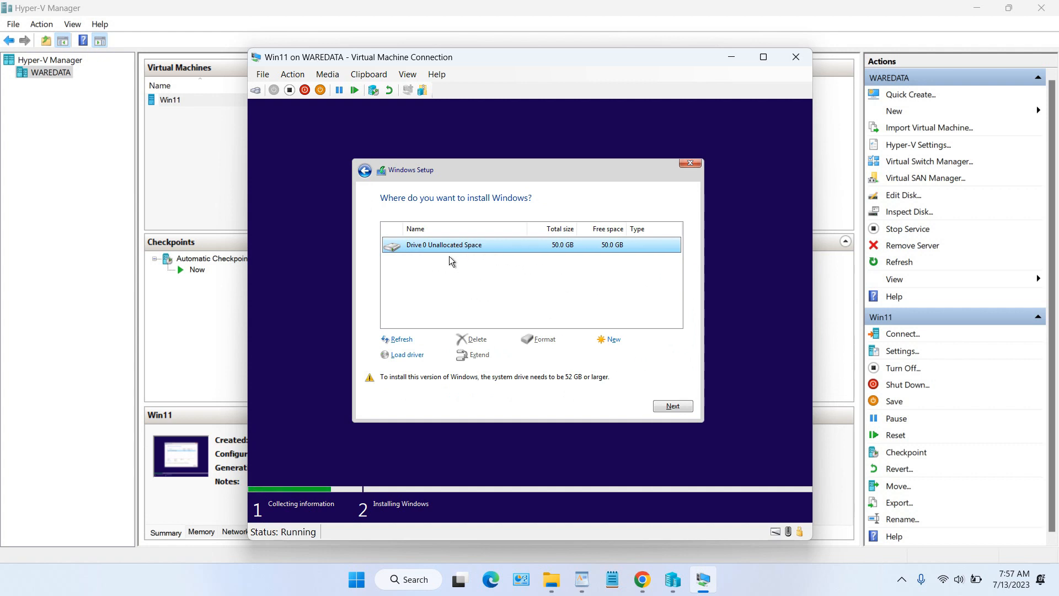
pyautogui.click(669, 403)
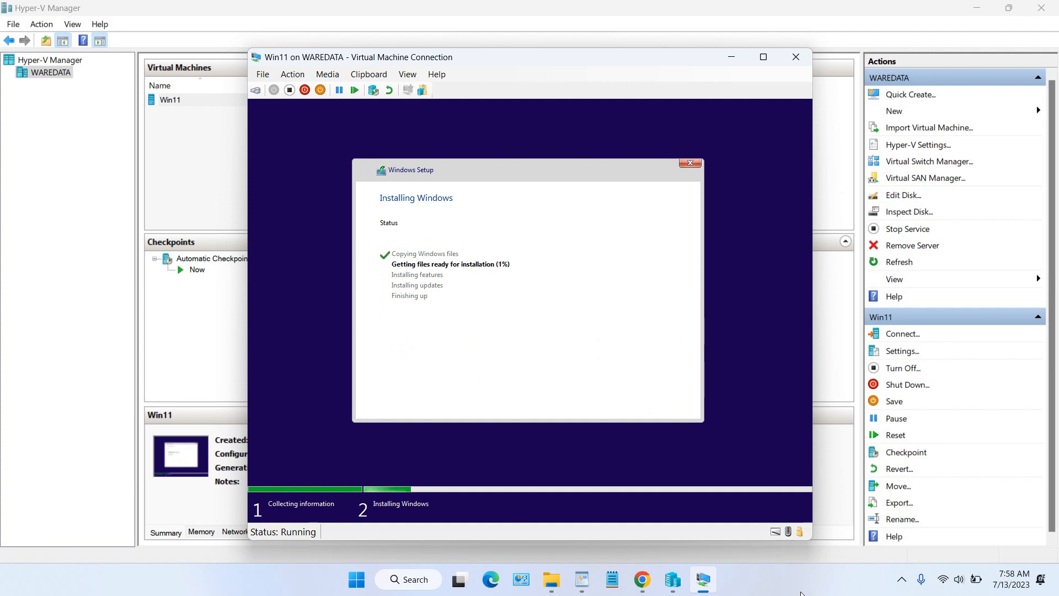
# Step: Let Windows Setup finish installing until the restart countdown appears
pyautogui.click(802, 586)
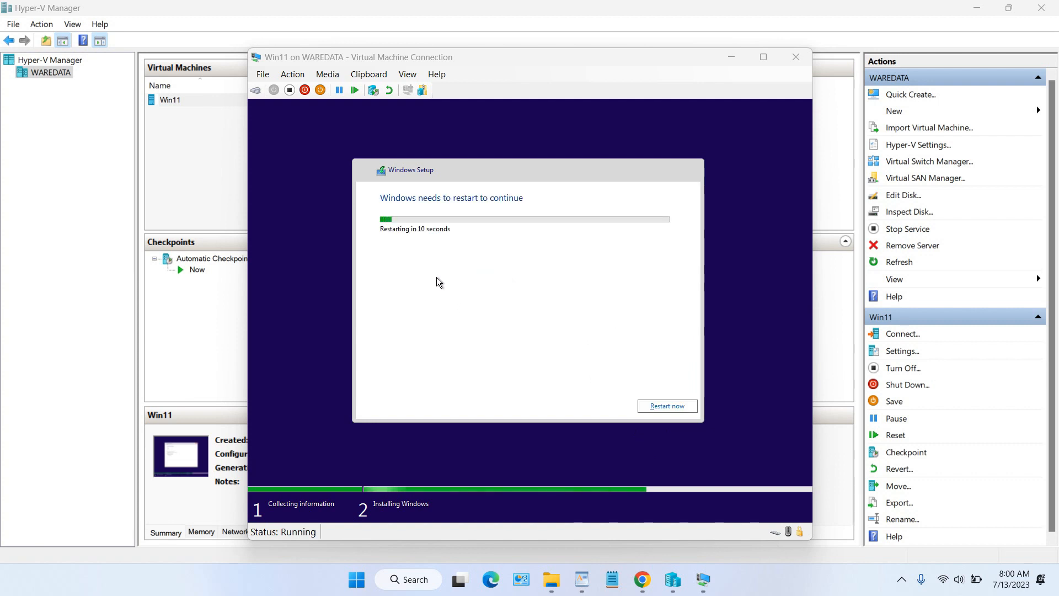
pyautogui.click(664, 403)
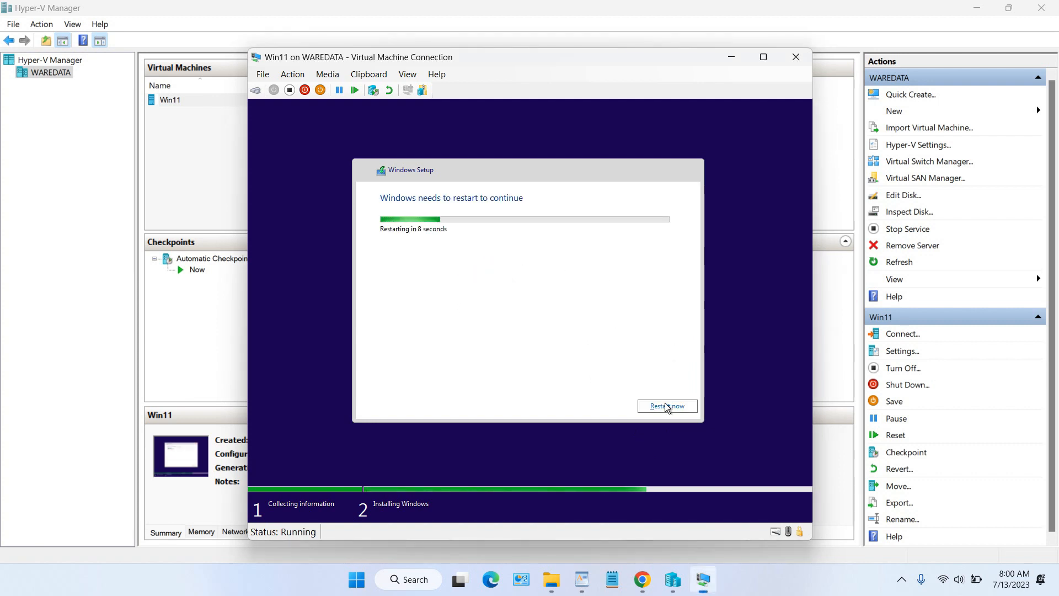
# Step: Restart the VM, choose United States, accept the keyboard layout and skip a second layout
pyautogui.click(665, 405)
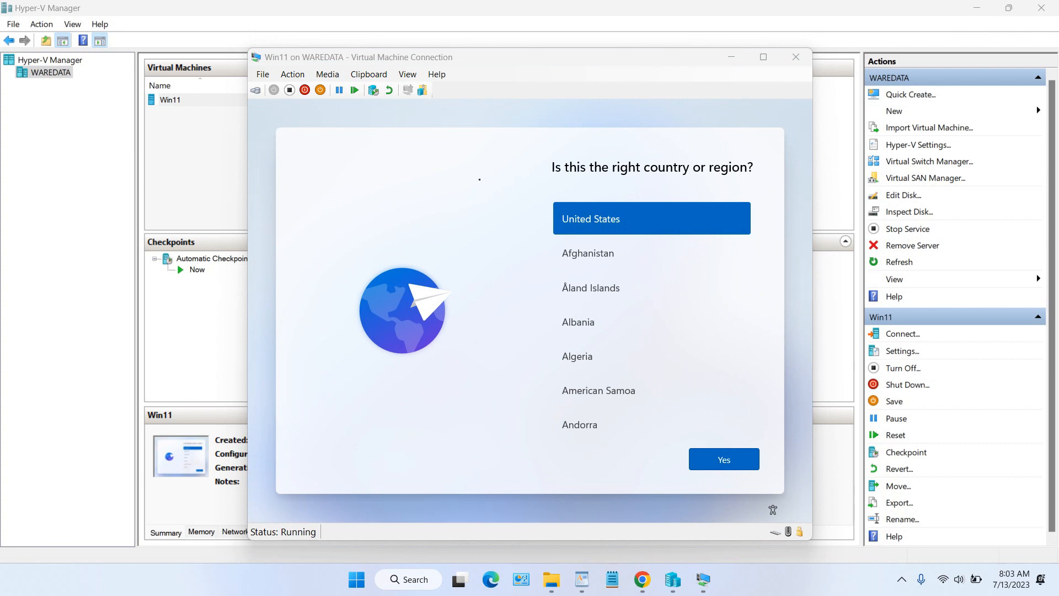
pyautogui.click(731, 461)
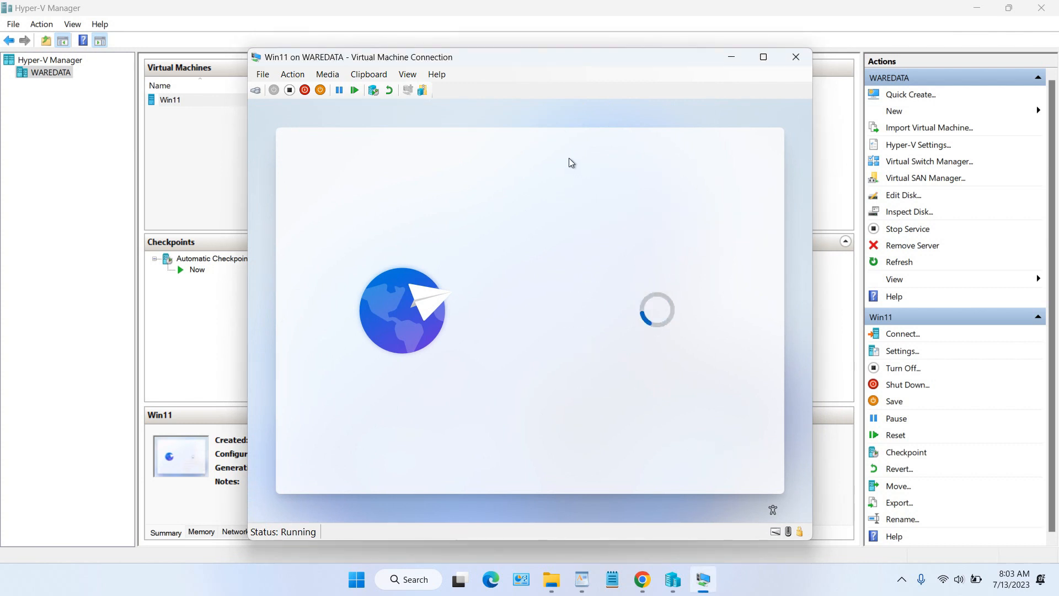
pyautogui.click(719, 457)
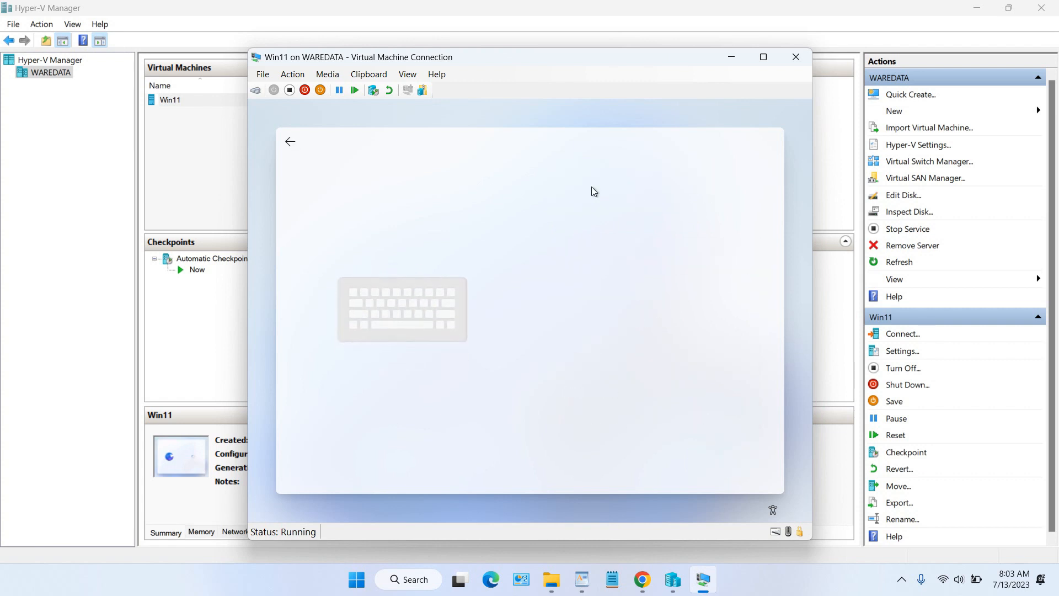
pyautogui.click(711, 458)
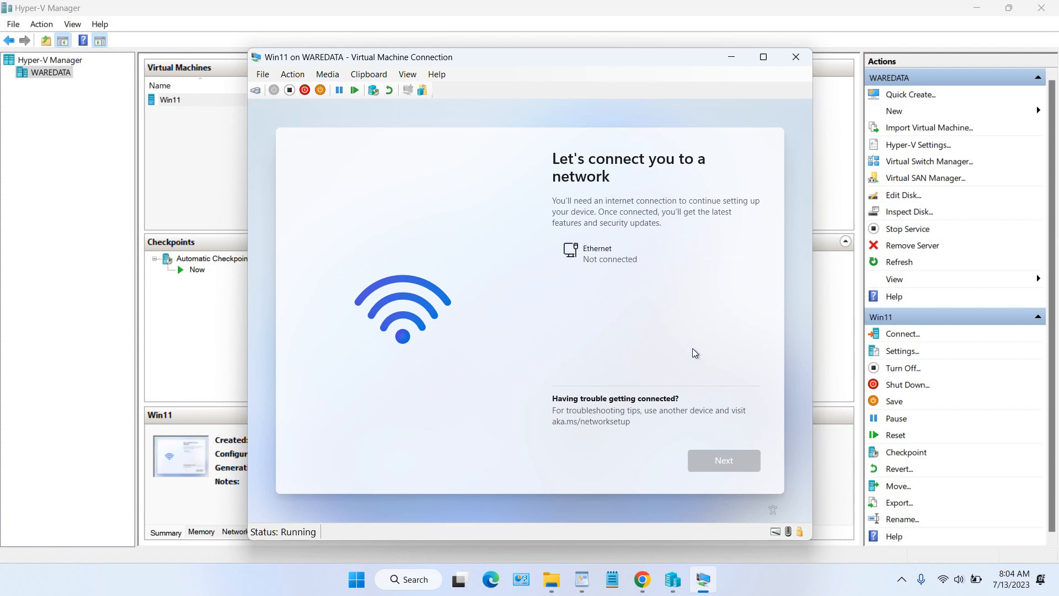
pyautogui.click(906, 358)
# Step: Attach the Win11 VM's network adapter to Default Switch and apply the change
pyautogui.click(906, 357)
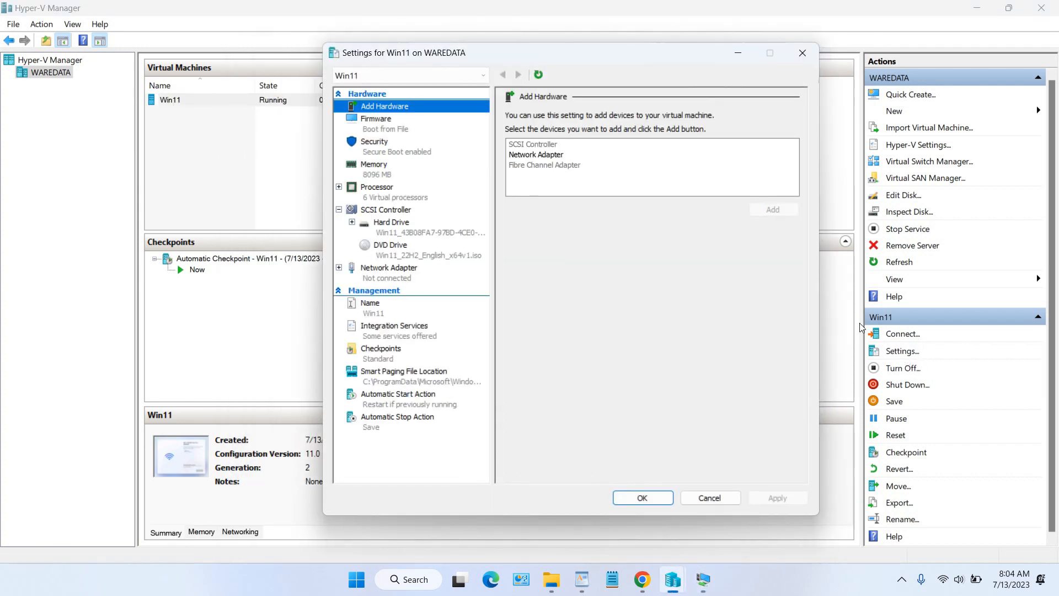
pyautogui.click(391, 277)
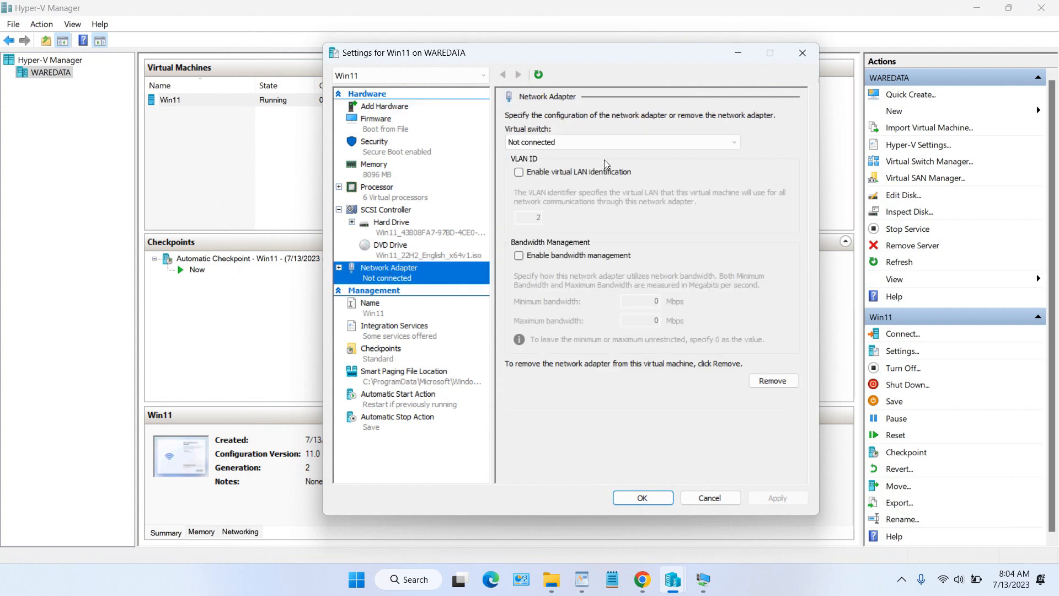
pyautogui.click(601, 142)
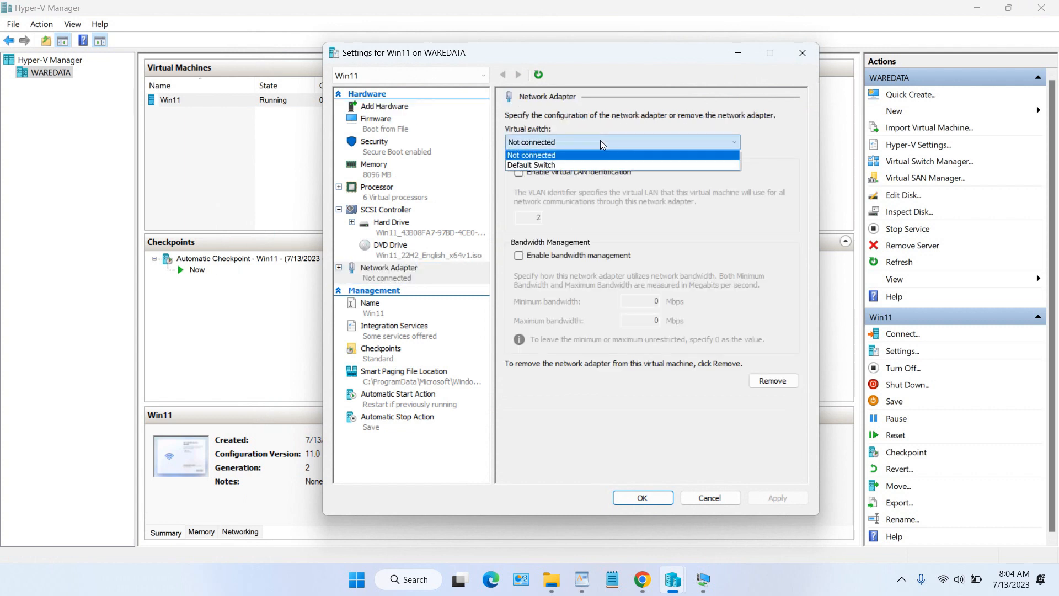
pyautogui.click(581, 164)
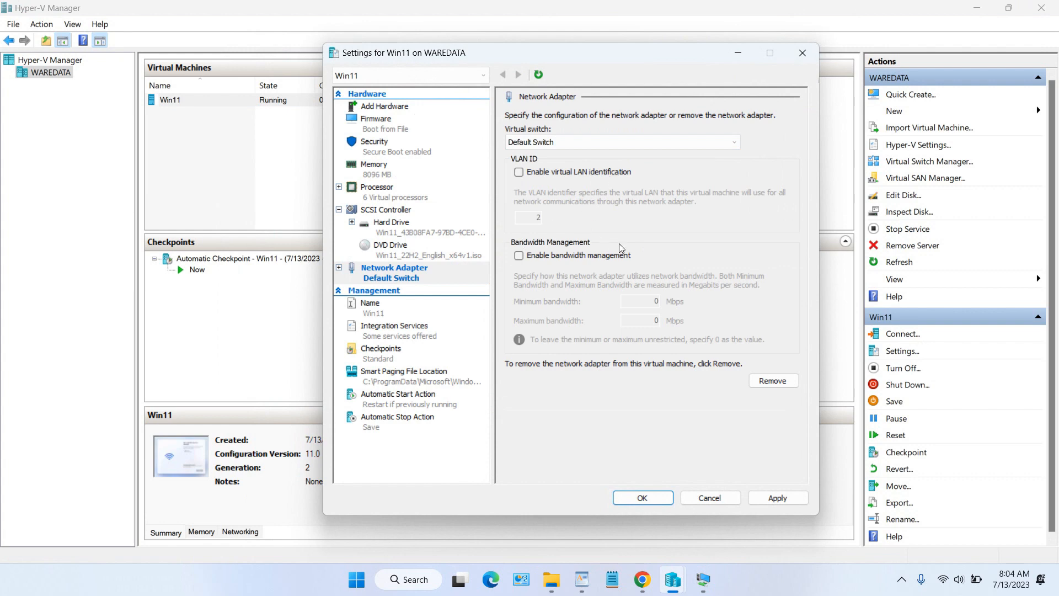
pyautogui.click(784, 499)
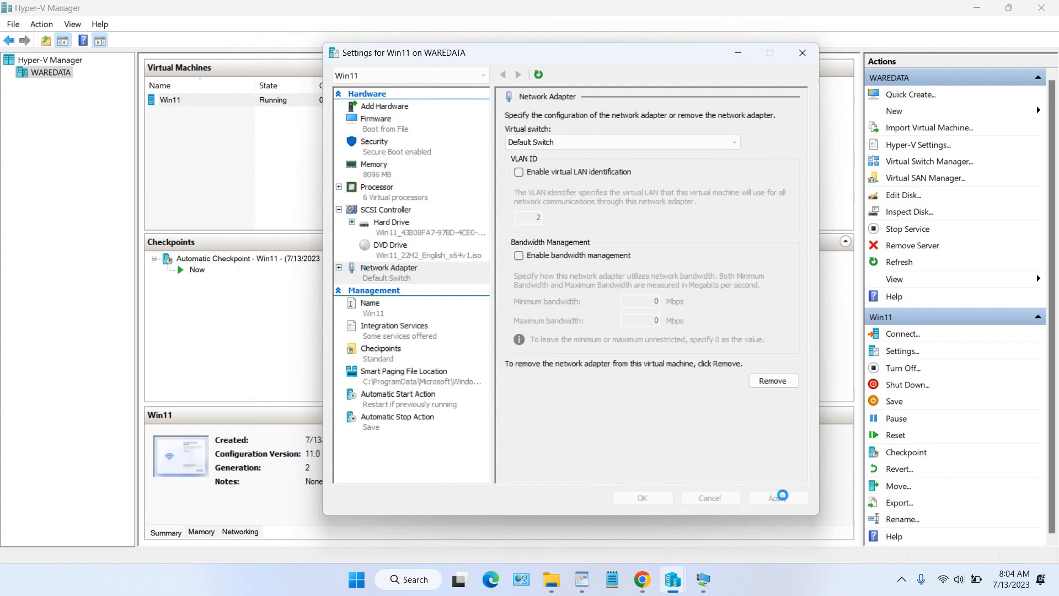
pyautogui.click(654, 499)
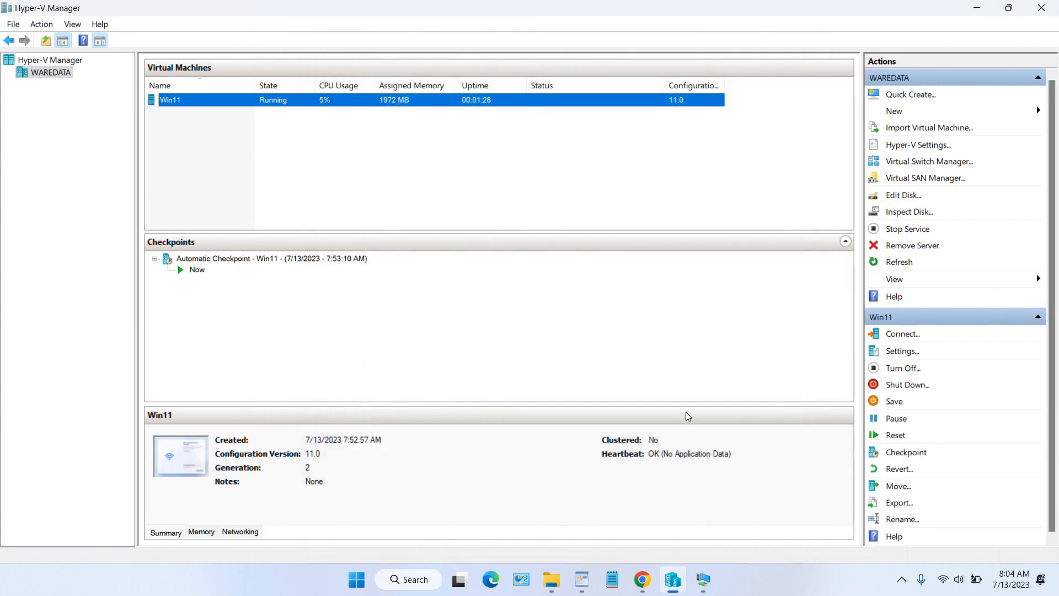
pyautogui.click(704, 579)
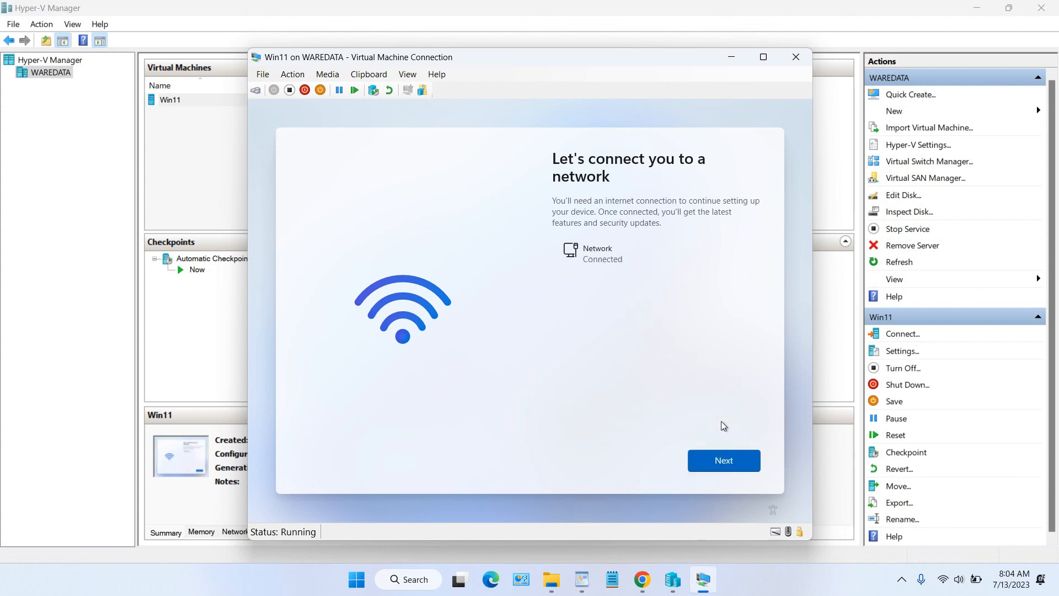
# Step: Continue past the connected network page and name the device Win11-HV
pyautogui.click(727, 464)
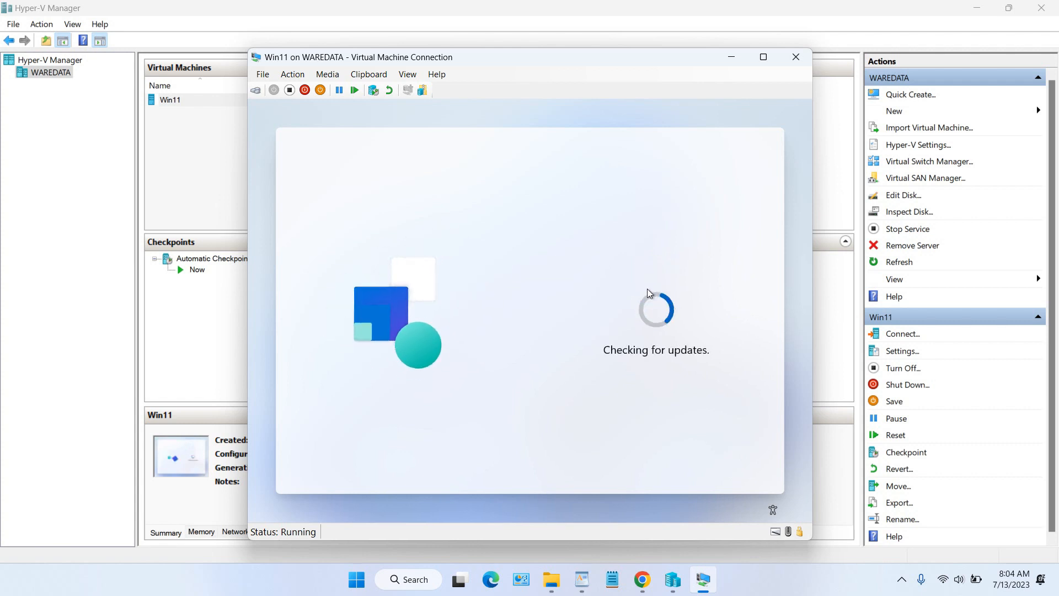
pyautogui.click(801, 580)
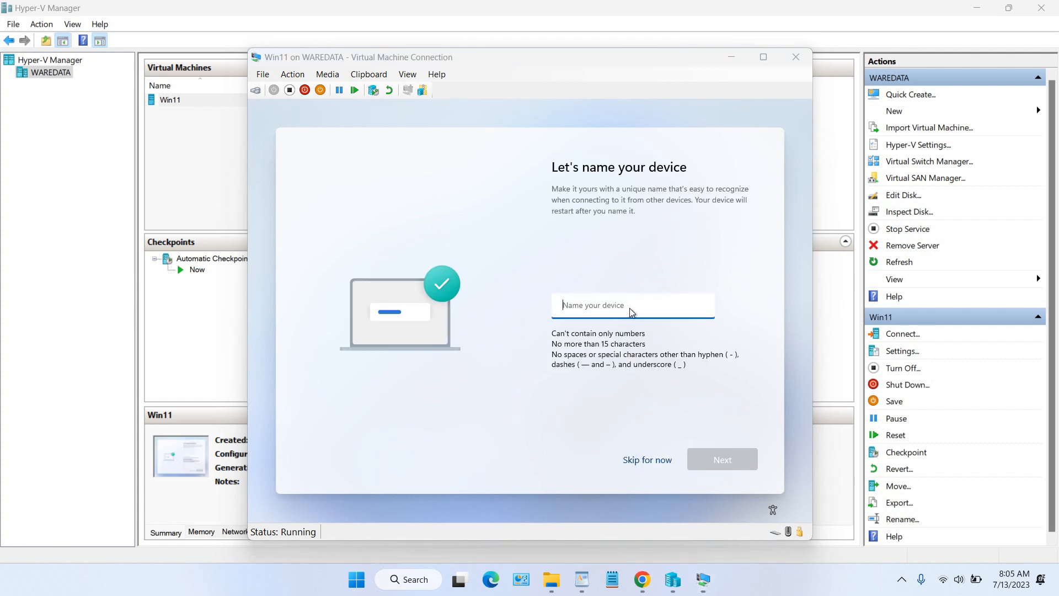
pyautogui.click(632, 307)
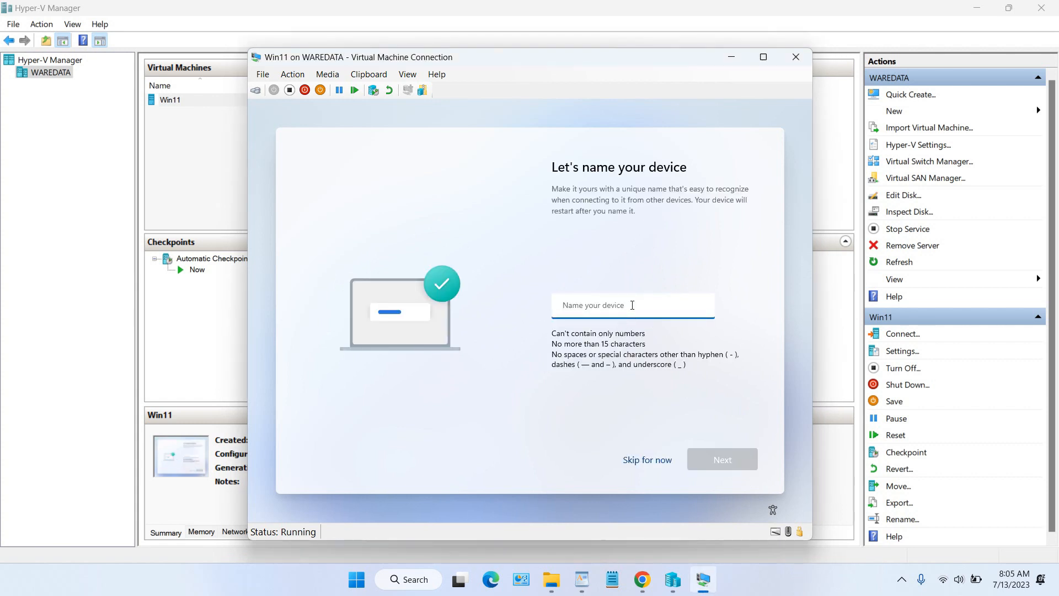
pyautogui.write('Win11-HV')
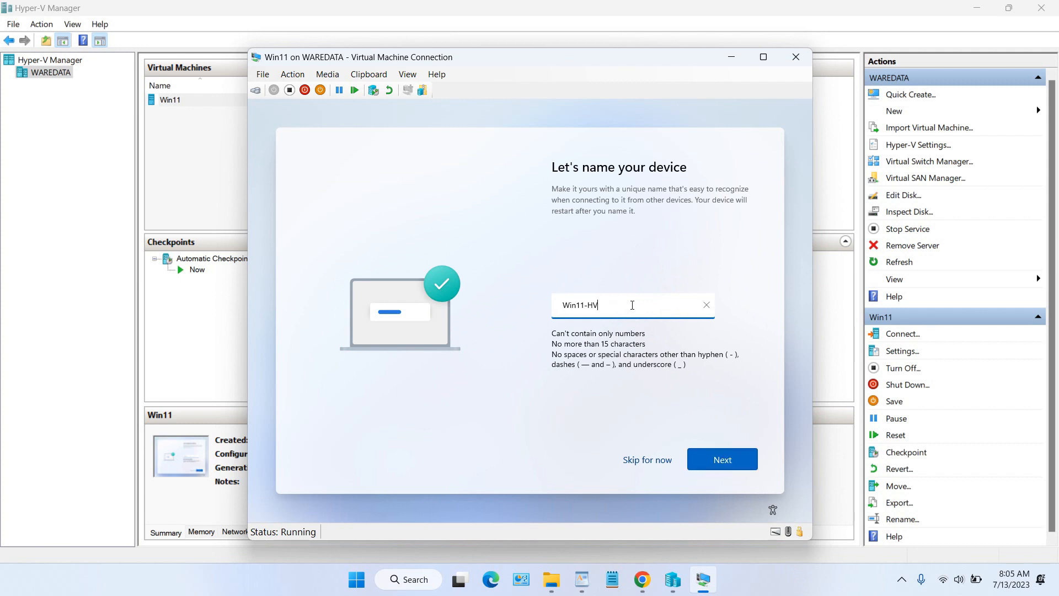
pyautogui.click(728, 457)
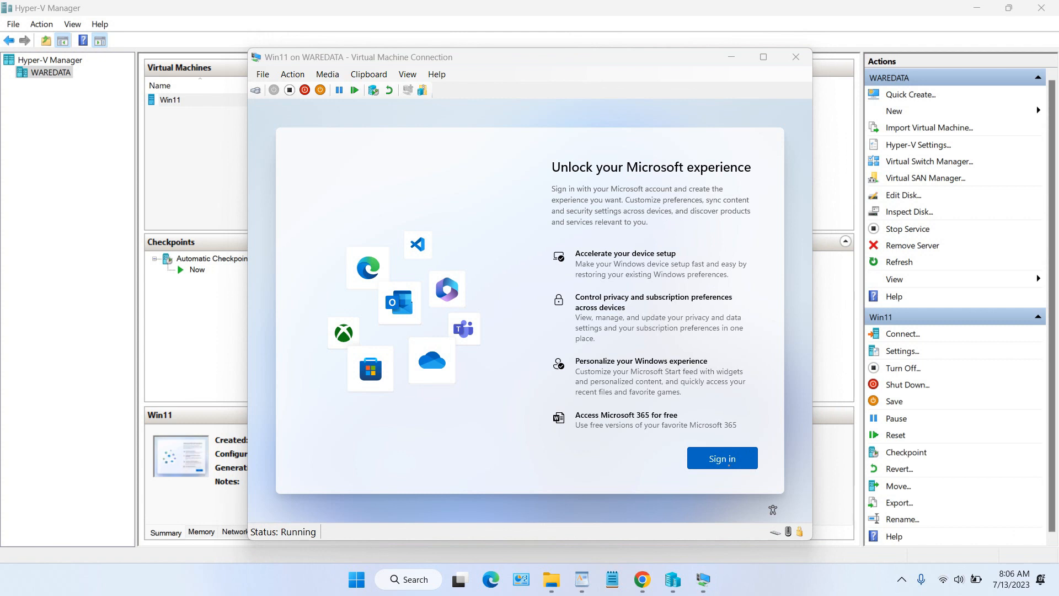
# Step: Sign in with the Microsoft account, entering the account e-mail and the account password
pyautogui.click(728, 463)
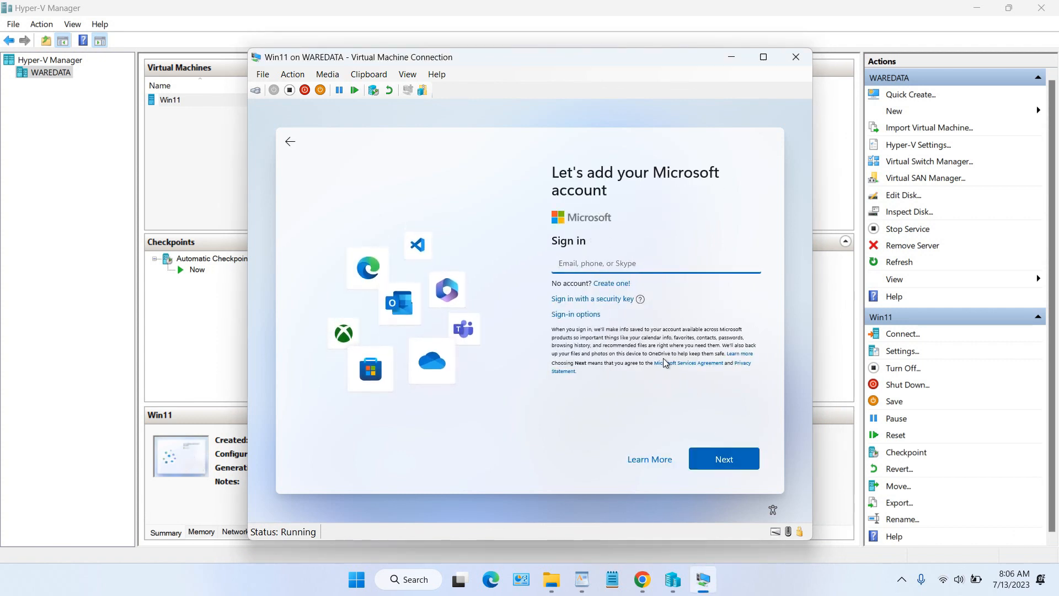
pyautogui.click(588, 315)
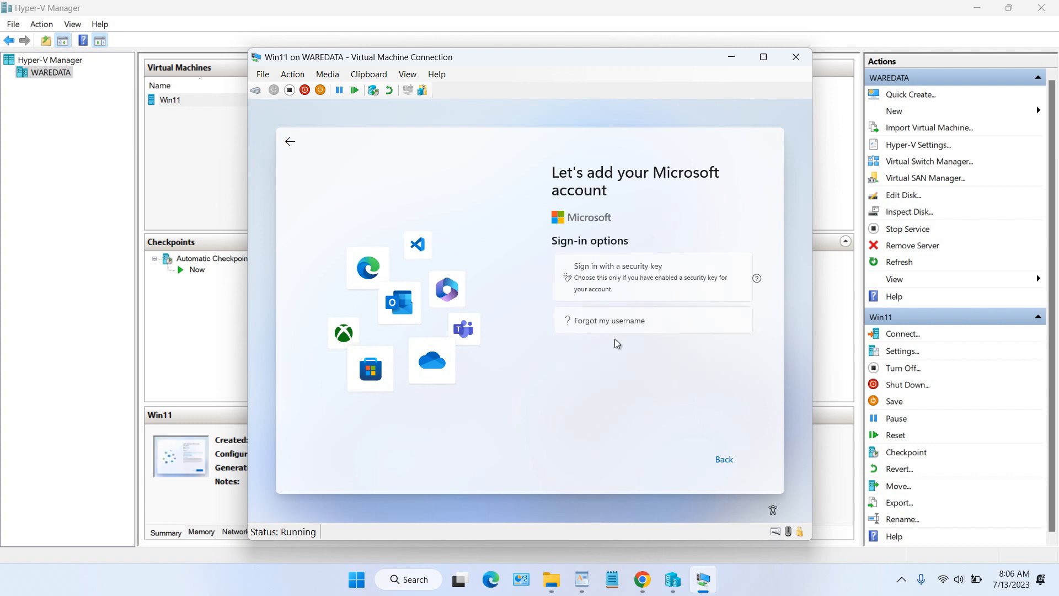
pyautogui.click(735, 461)
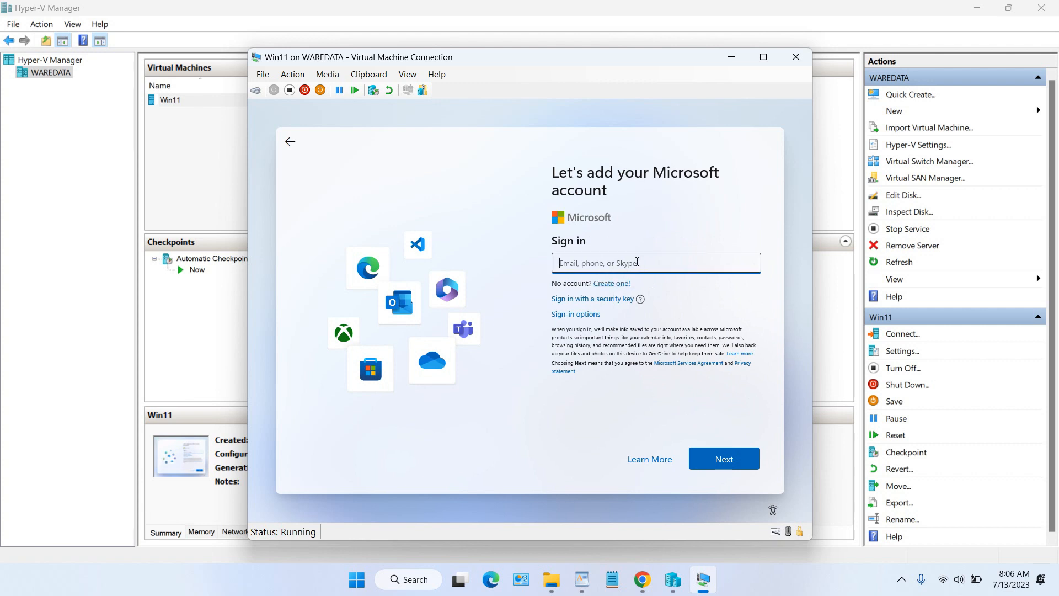
pyautogui.press('Return')
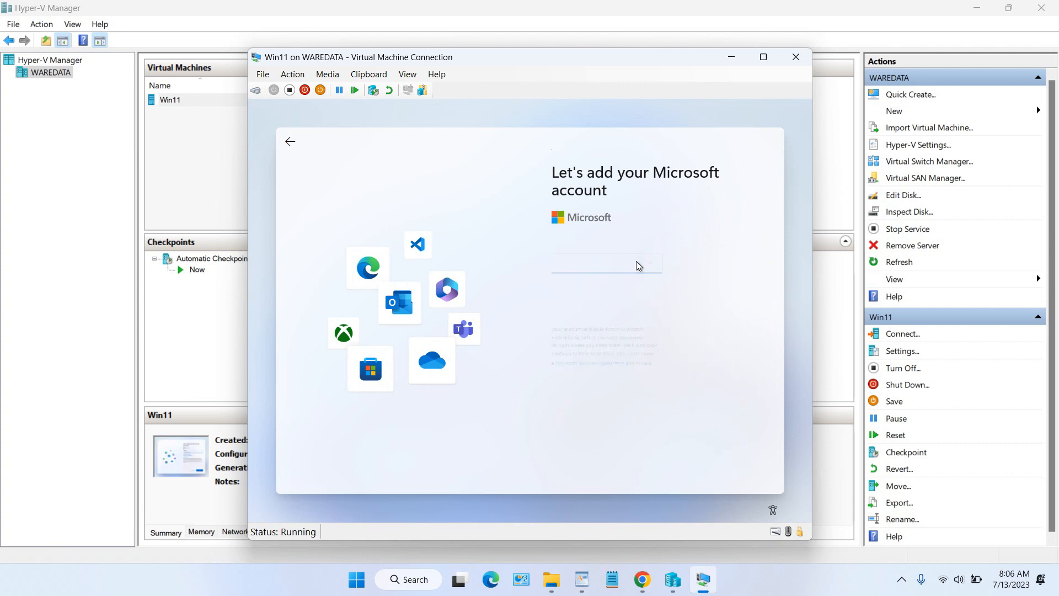
pyautogui.write('********')
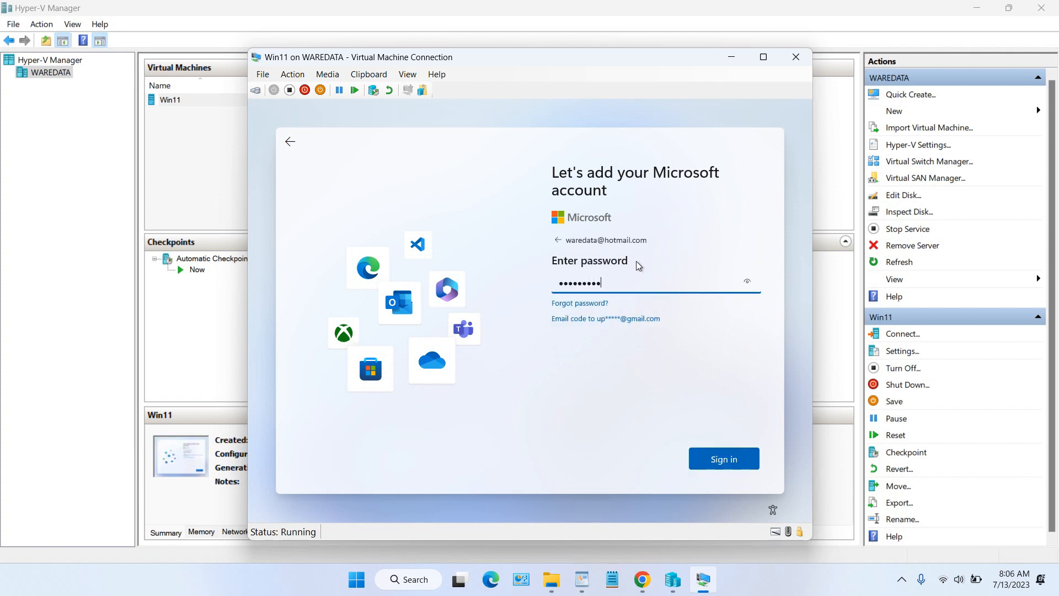
pyautogui.press('Return')
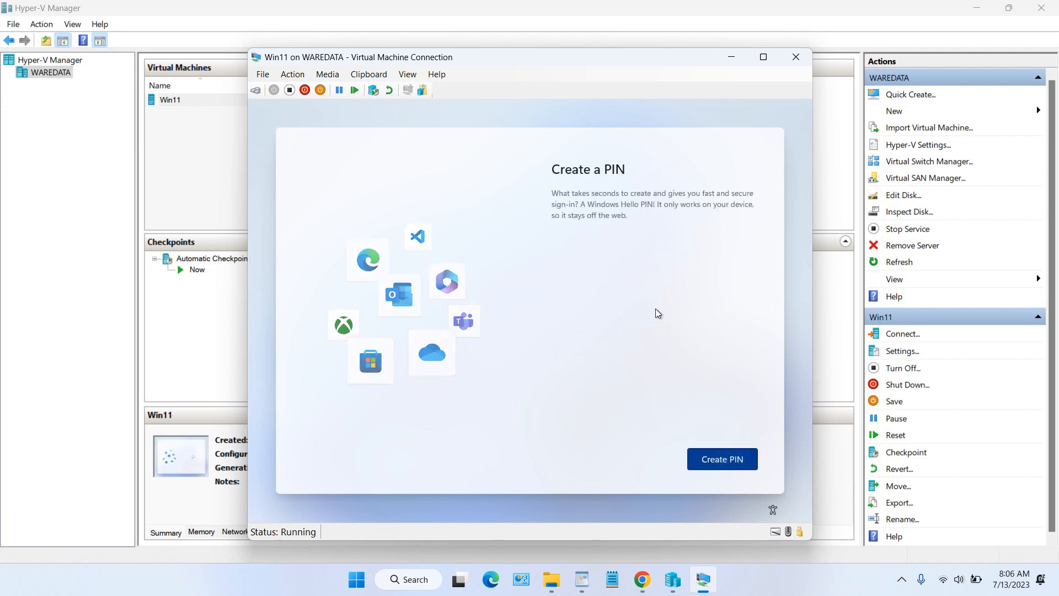
# Step: Create and confirm a sign-in PIN for the account
pyautogui.click(715, 460)
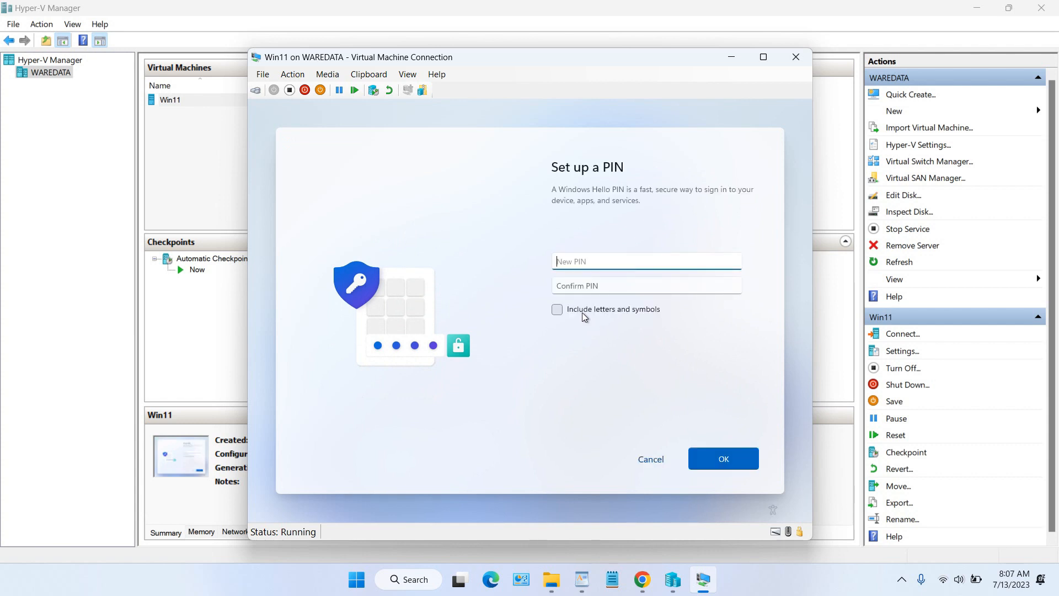
pyautogui.write('1234')
pyautogui.click(586, 285)
pyautogui.write('1234')
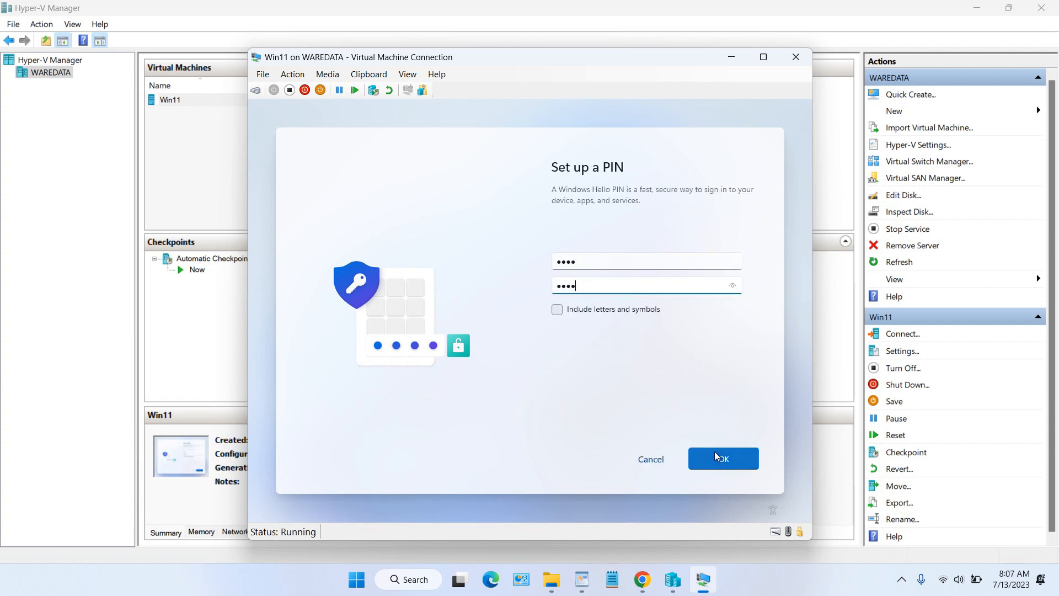
pyautogui.click(716, 452)
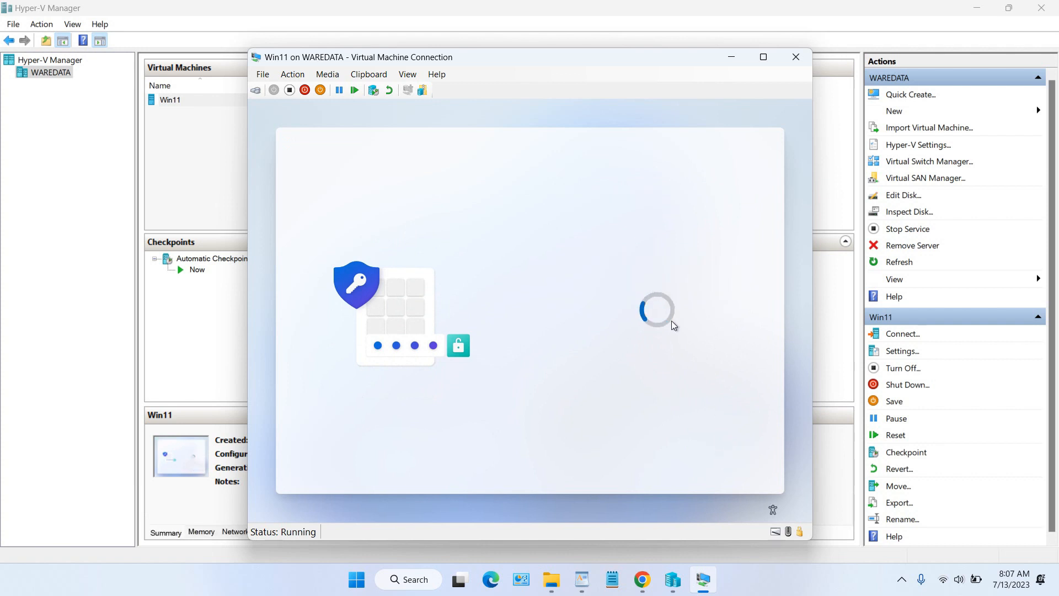
# Step: Turn off Find my device, inking & typing, tailored experiences and advertising ID; send only required diagnostics; accept
pyautogui.click(567, 379)
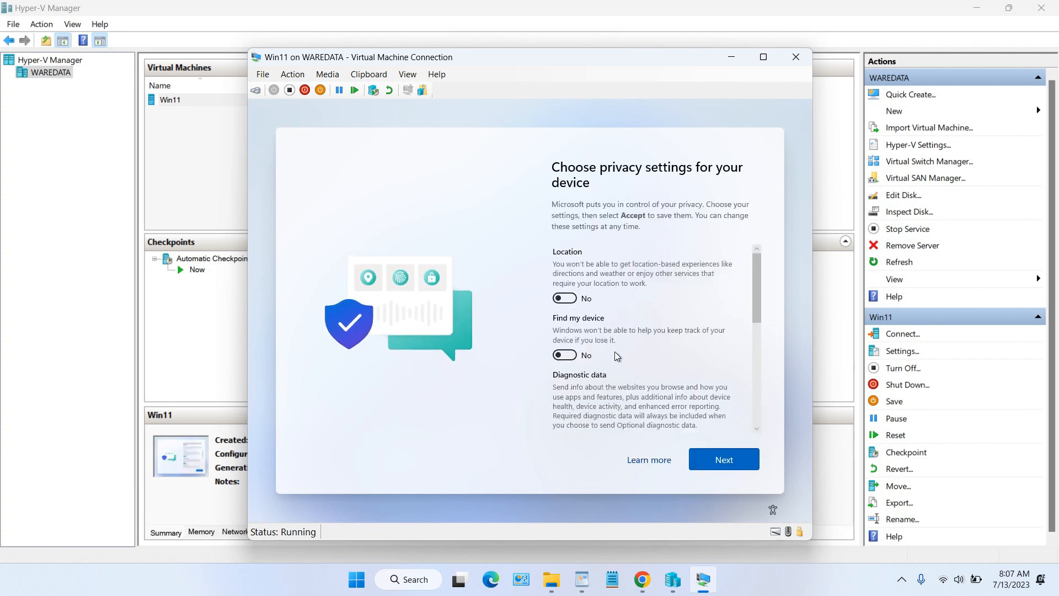
pyautogui.scroll(-2, 615, 355)
pyautogui.click(571, 331)
pyautogui.click(565, 394)
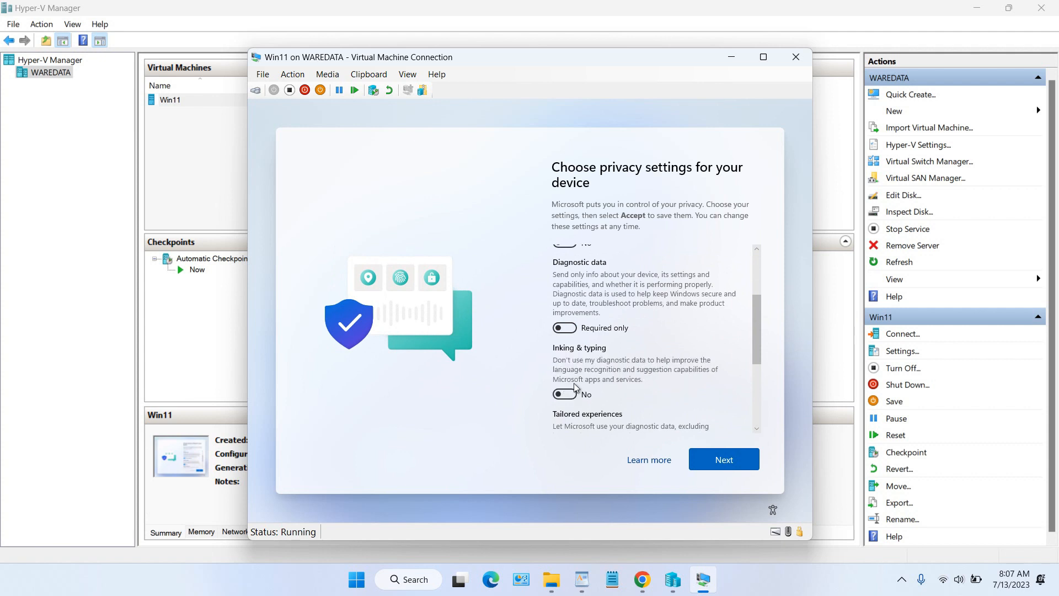
pyautogui.scroll(-2, 571, 386)
pyautogui.click(567, 331)
pyautogui.scroll(-1, 568, 334)
pyautogui.click(574, 380)
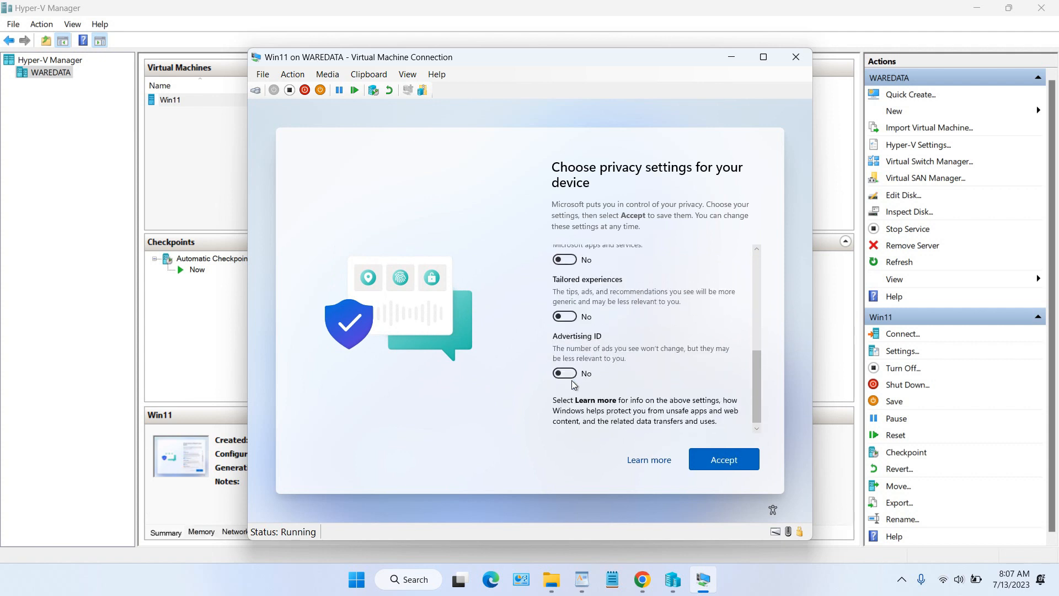
pyautogui.click(711, 452)
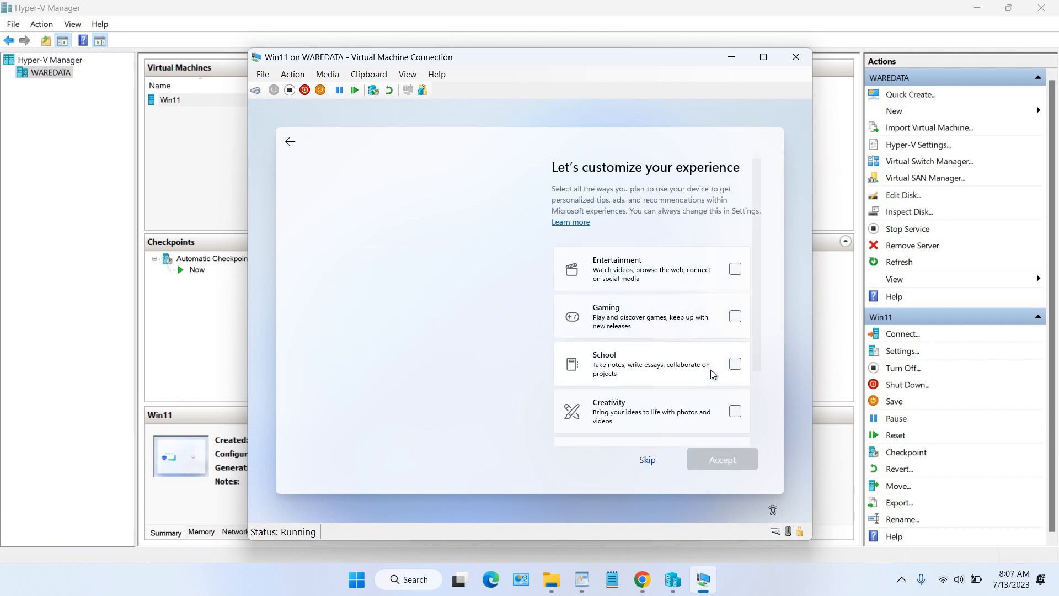
# Step: Skip choosing device interests and linking a phone during Windows setup
pyautogui.scroll(-3, 710, 367)
pyautogui.click(649, 459)
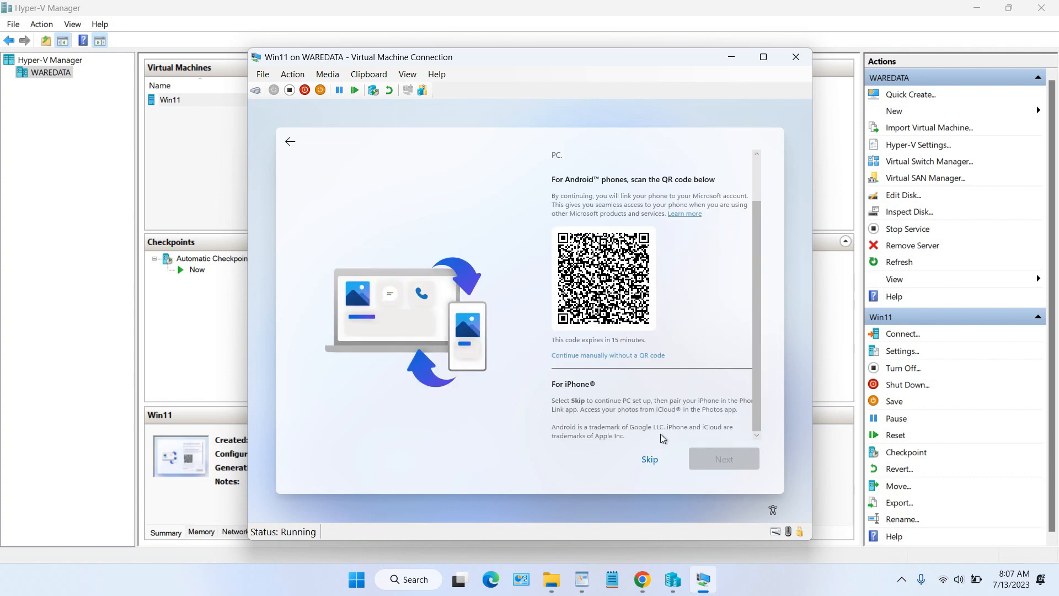
pyautogui.click(651, 459)
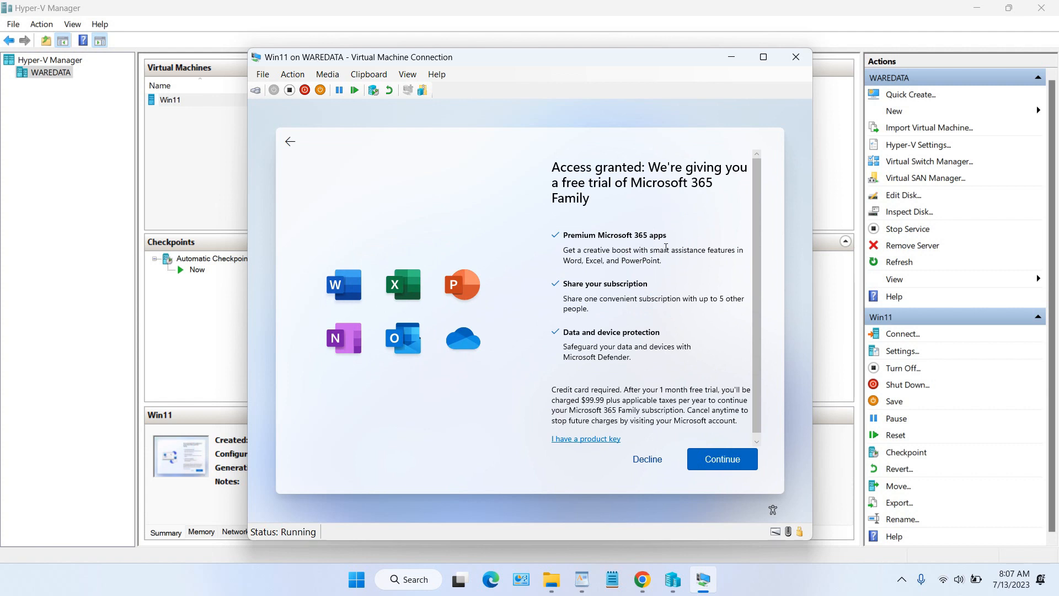
# Step: Decline the Microsoft 365 Family trial, the extra 100 GB cloud storage, and PC Game Pass offers
pyautogui.scroll(-1, 666, 247)
pyautogui.scroll(1, 640, 232)
pyautogui.scroll(-1, 635, 301)
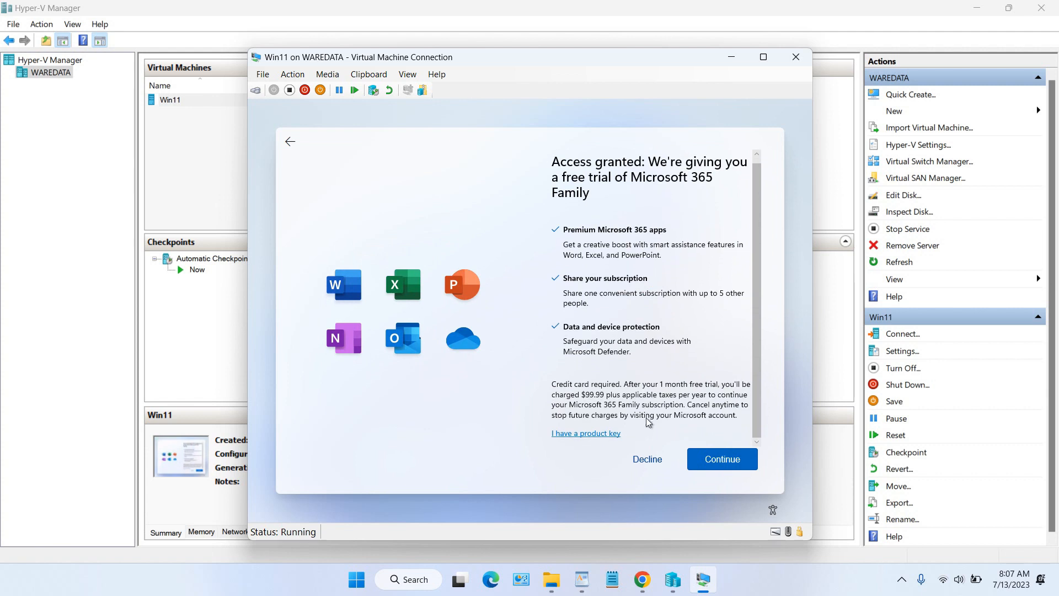
pyautogui.click(649, 459)
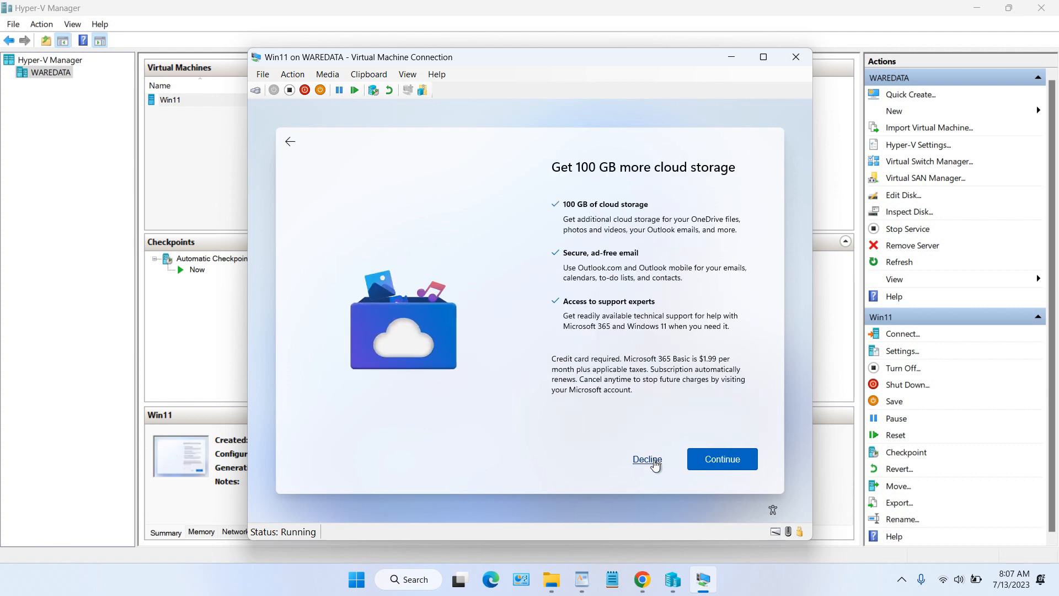
pyautogui.click(648, 459)
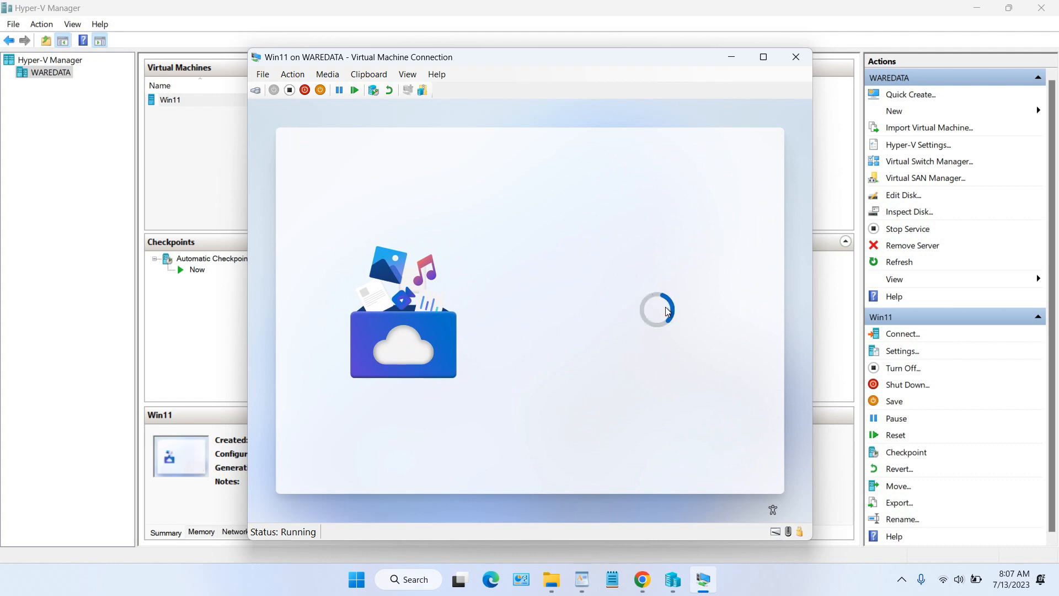
pyautogui.click(655, 458)
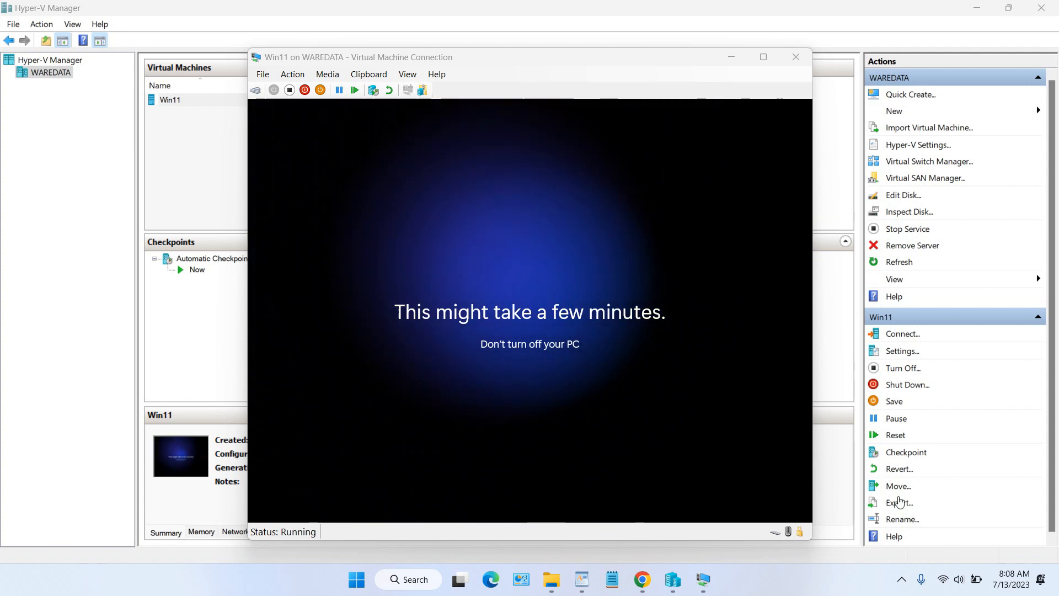
pyautogui.click(763, 57)
pyautogui.click(683, 8)
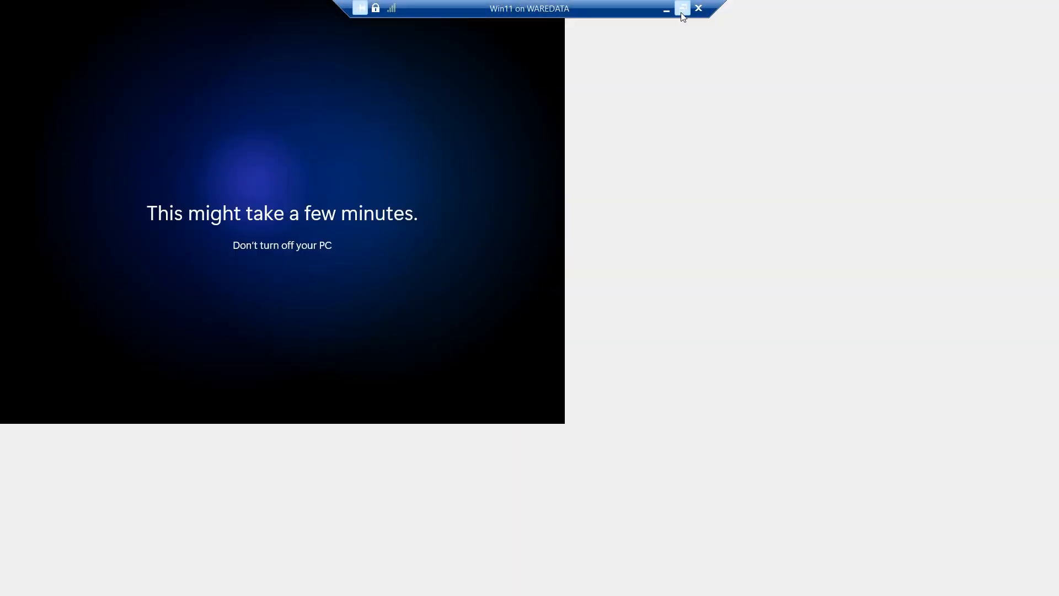
pyautogui.click(761, 61)
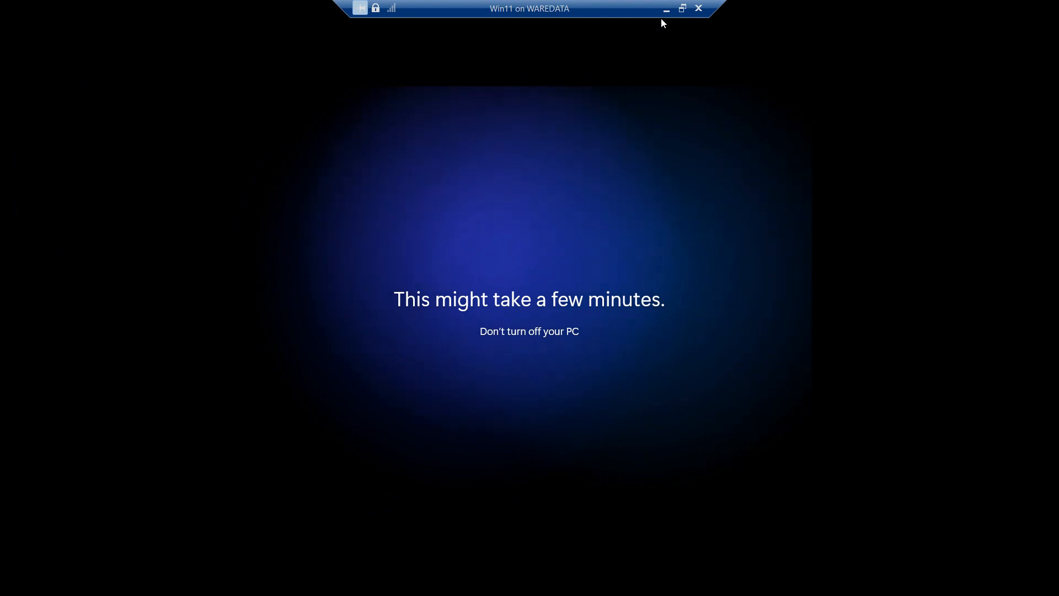
pyautogui.click(682, 8)
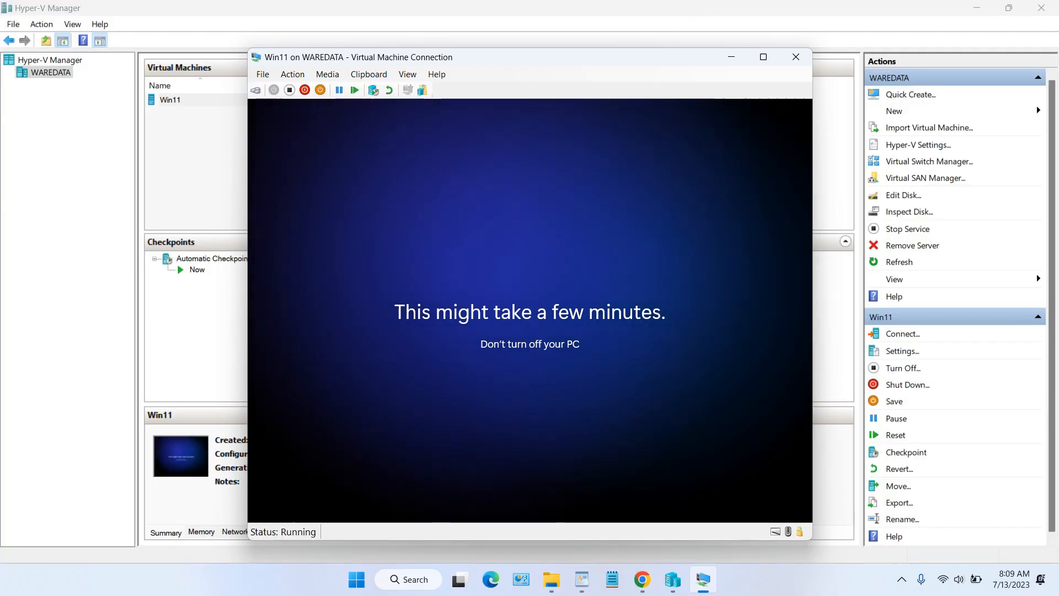
pyautogui.click(408, 74)
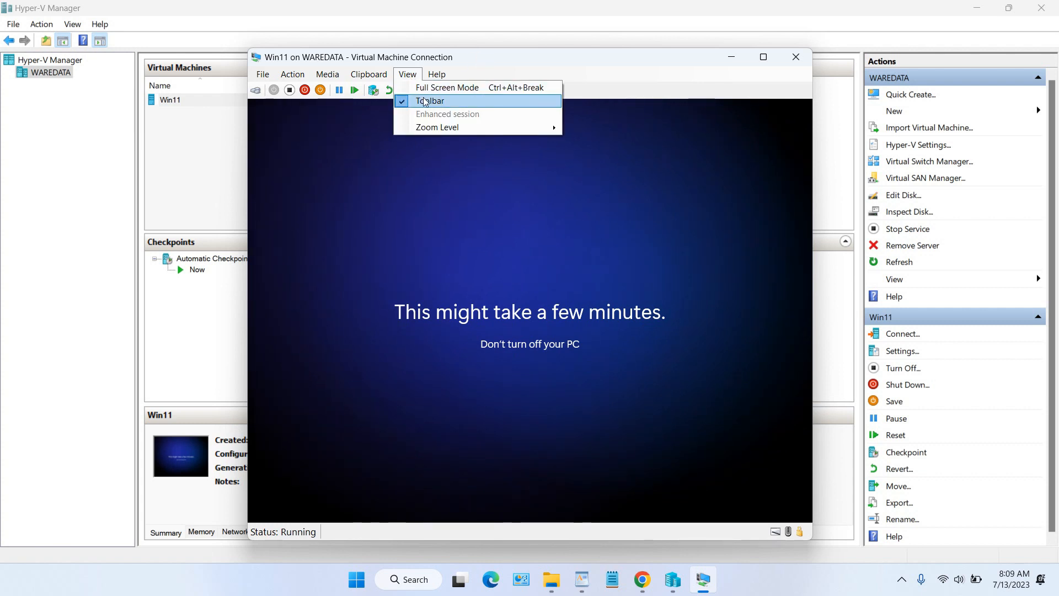
pyautogui.moveTo(442, 128)
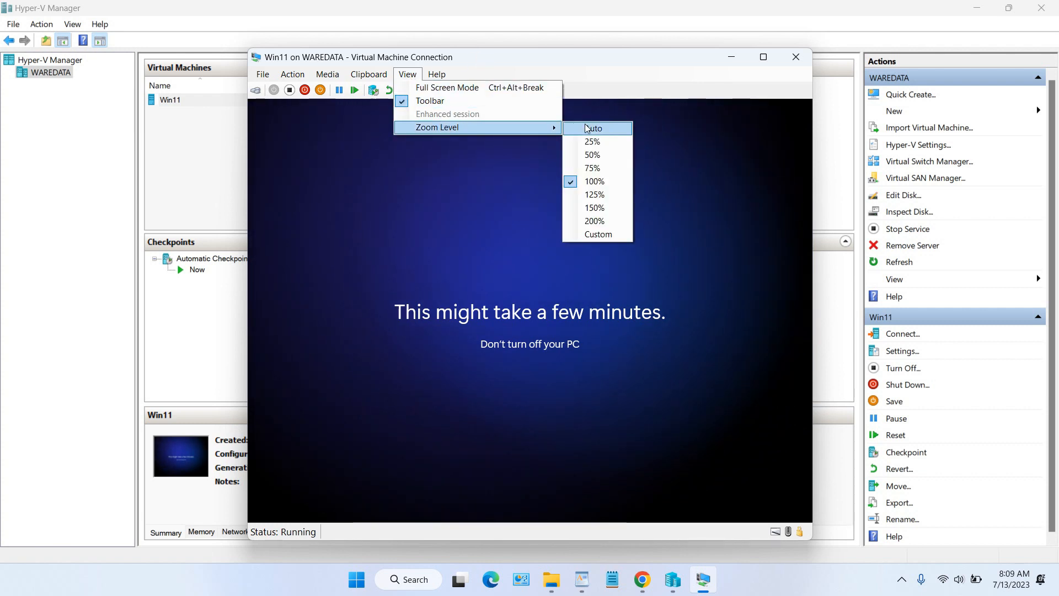
pyautogui.click(602, 128)
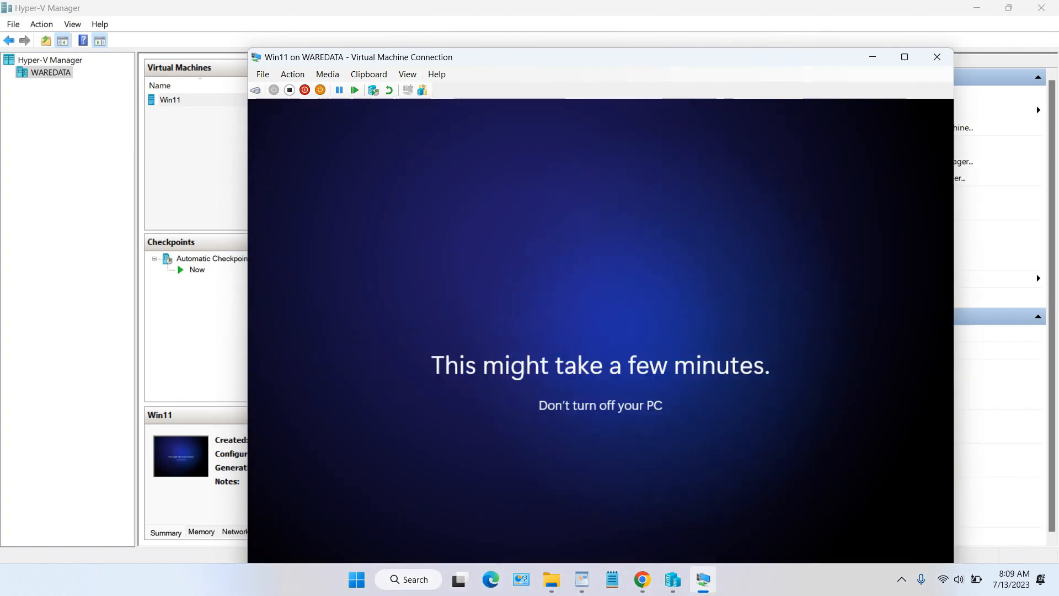
pyautogui.click(904, 60)
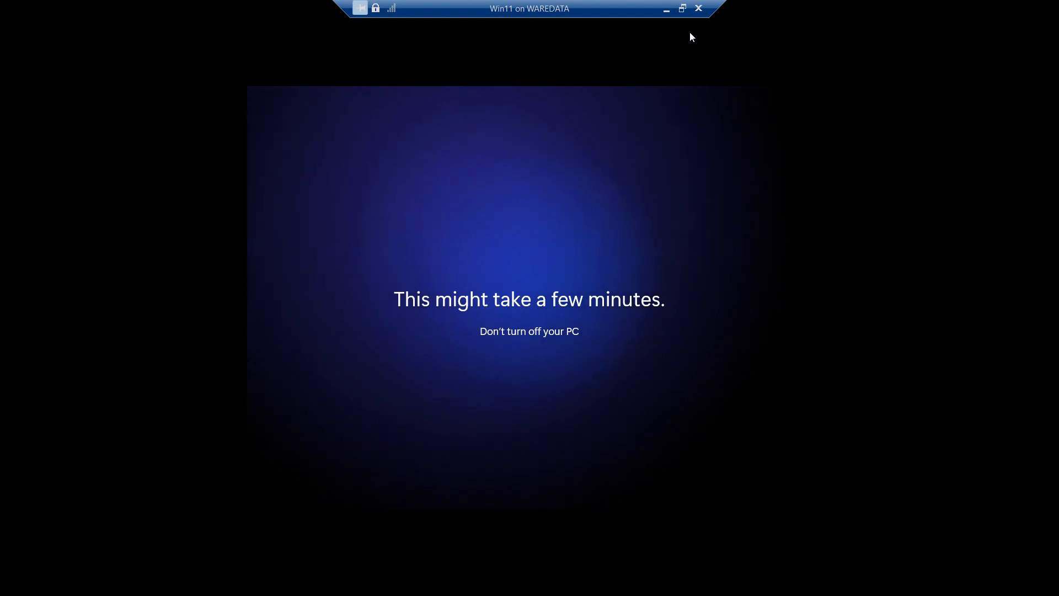
pyautogui.click(683, 8)
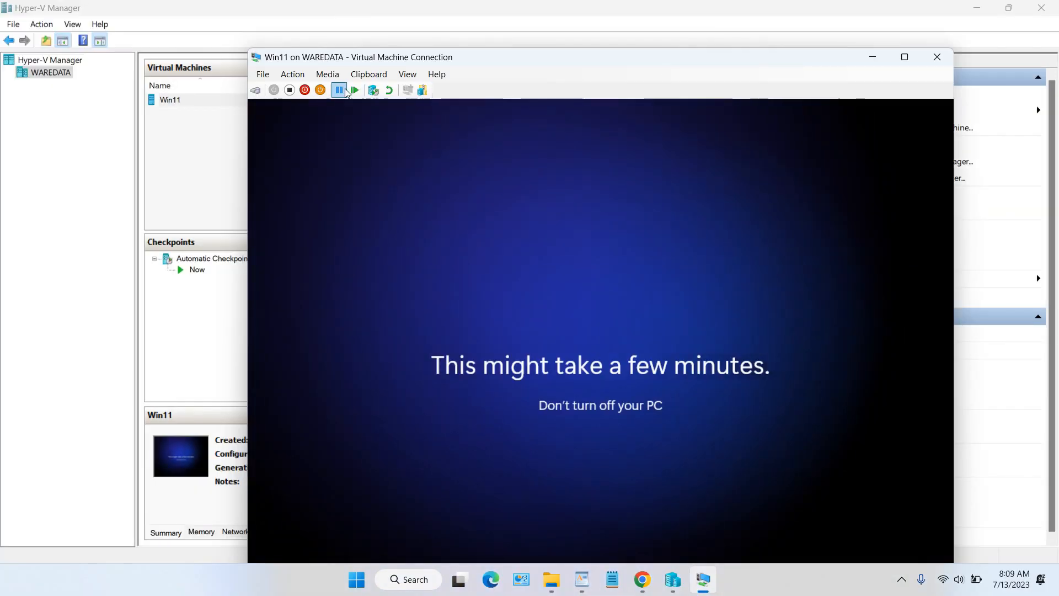
pyautogui.click(333, 77)
pyautogui.click(407, 74)
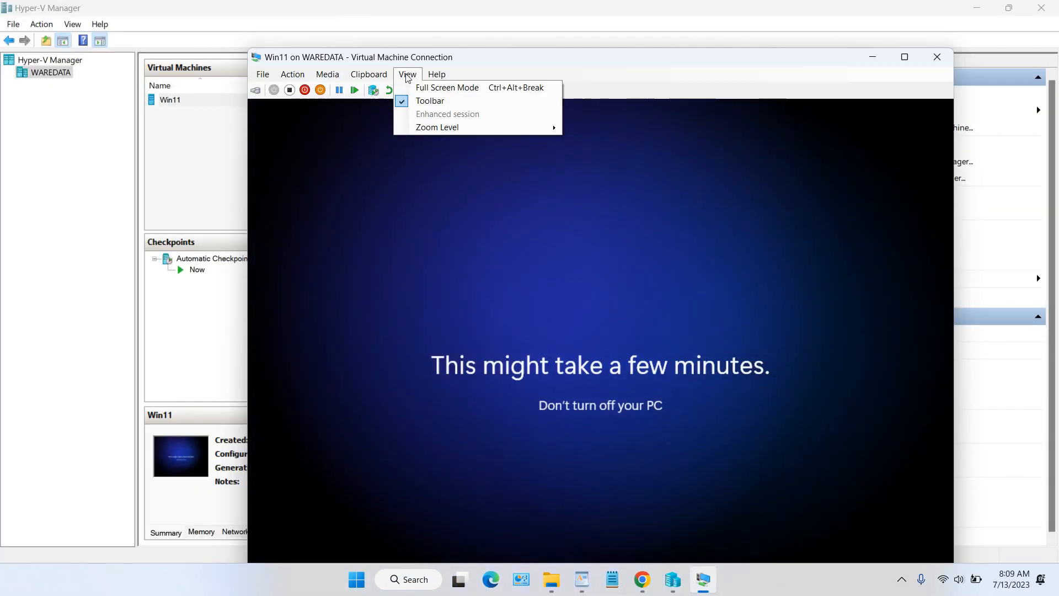
pyautogui.moveTo(539, 130)
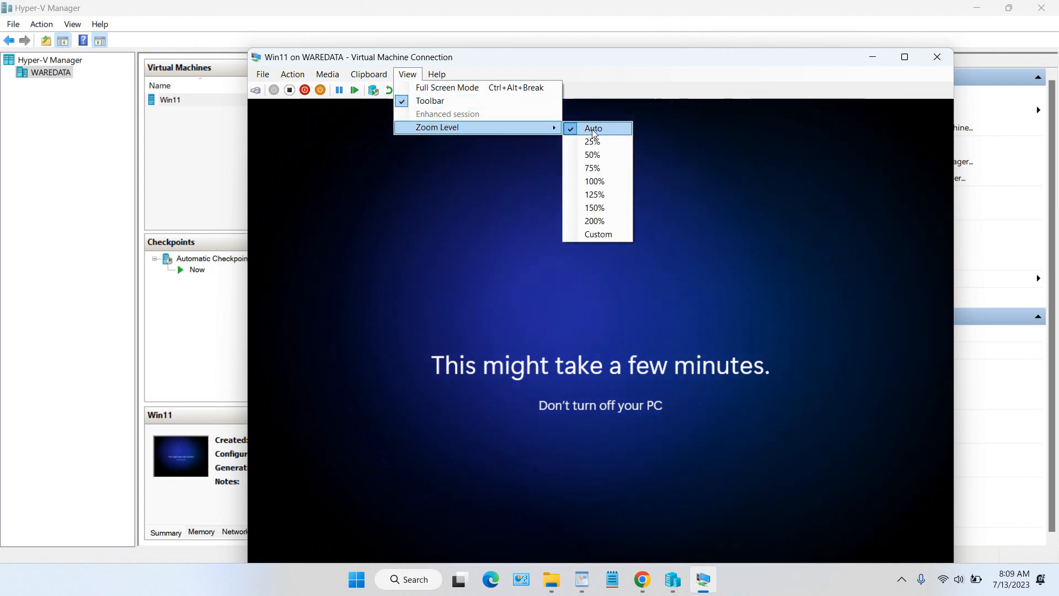
pyautogui.click(595, 181)
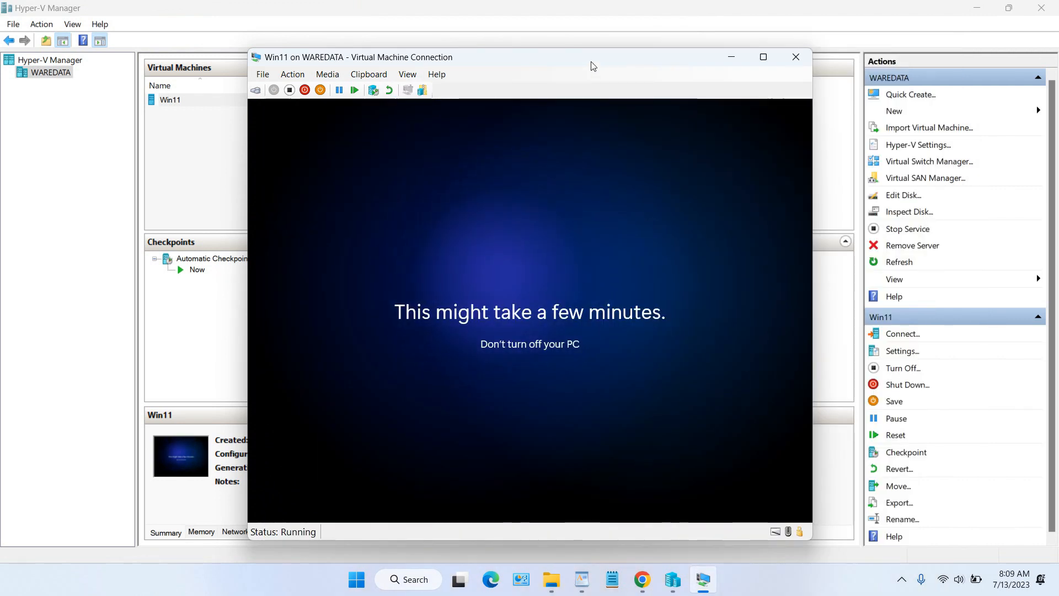
pyautogui.moveTo(592, 62); pyautogui.dragTo(627, 46)
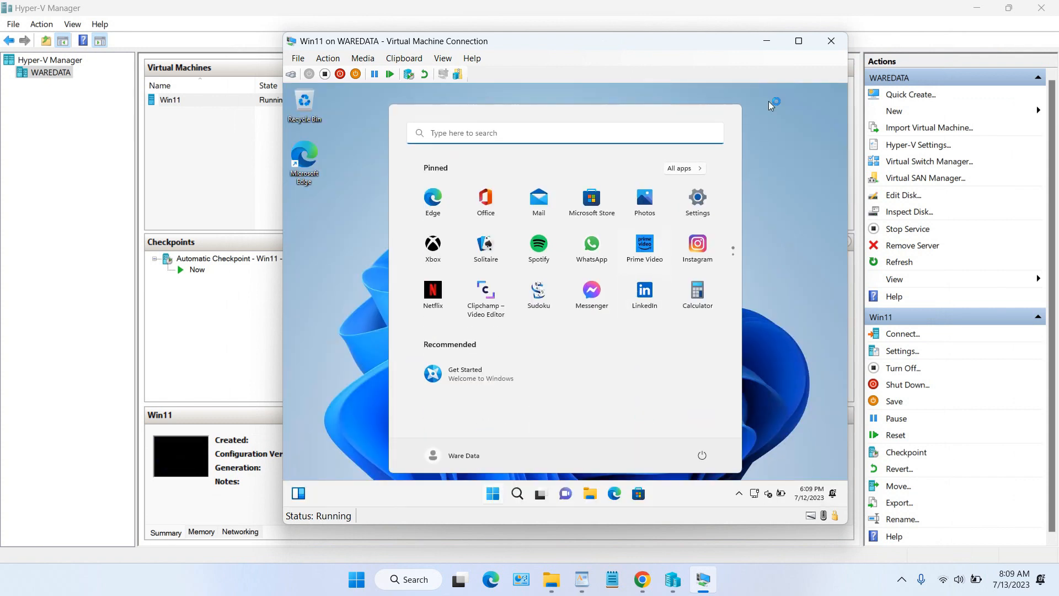
# Step: Close the guest's Start menu and switch the VM view to full screen and back to windowed
pyautogui.click(798, 43)
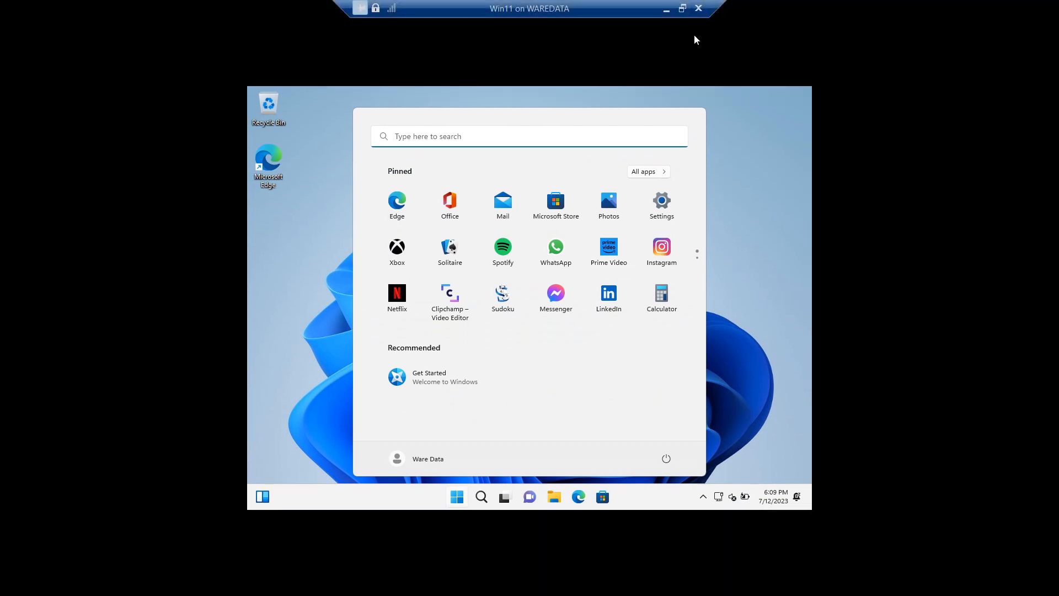
pyautogui.click(683, 9)
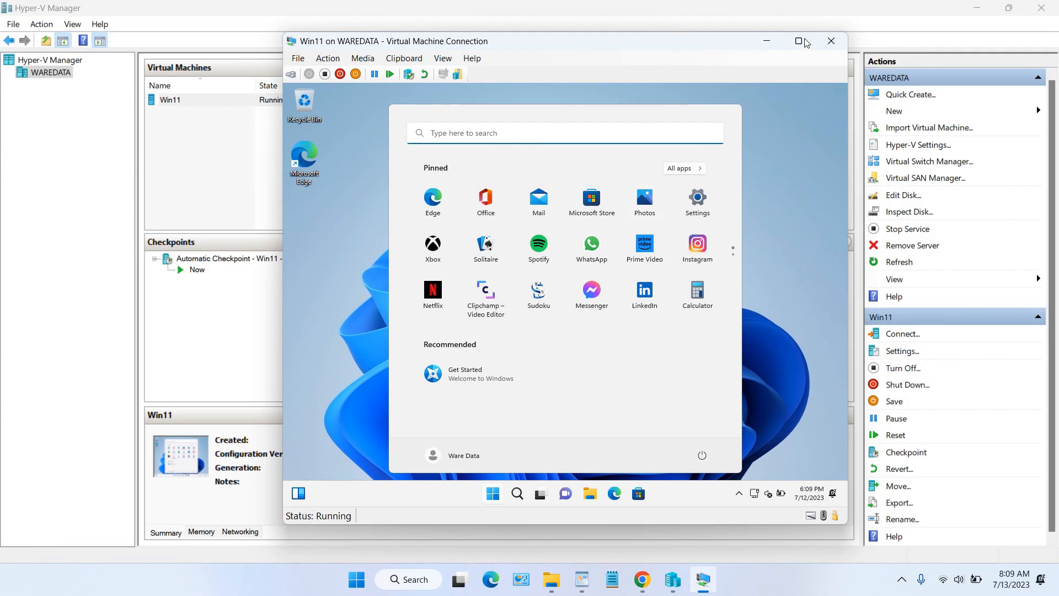
pyautogui.click(771, 335)
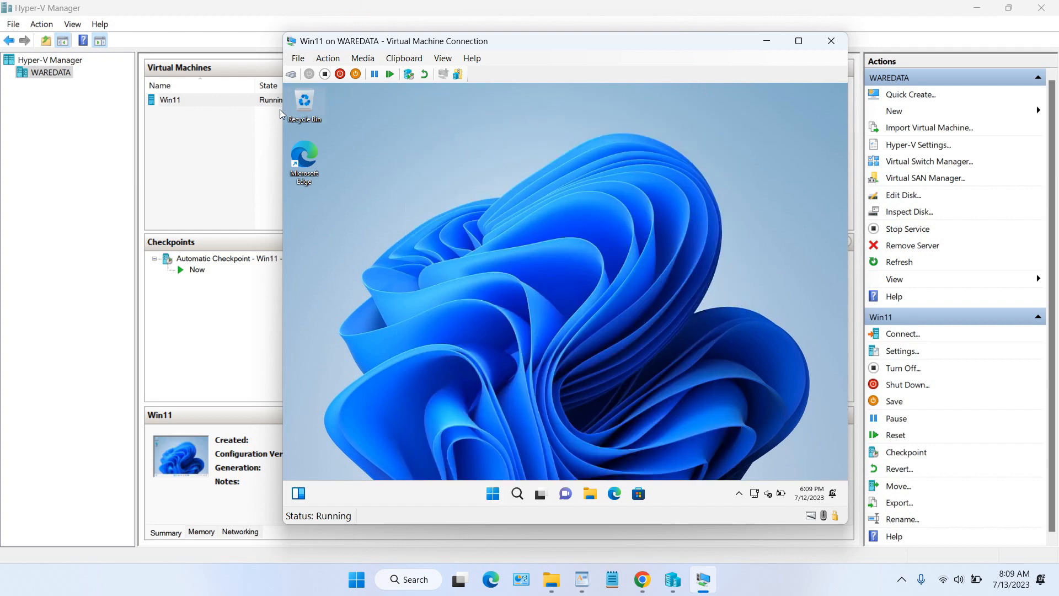
pyautogui.click(798, 42)
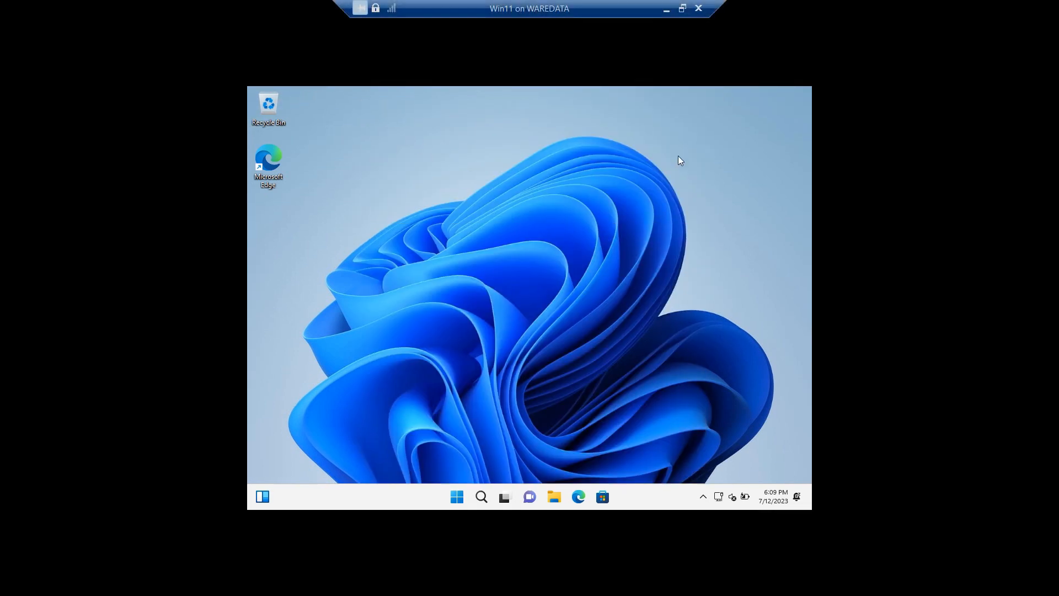
pyautogui.click(682, 9)
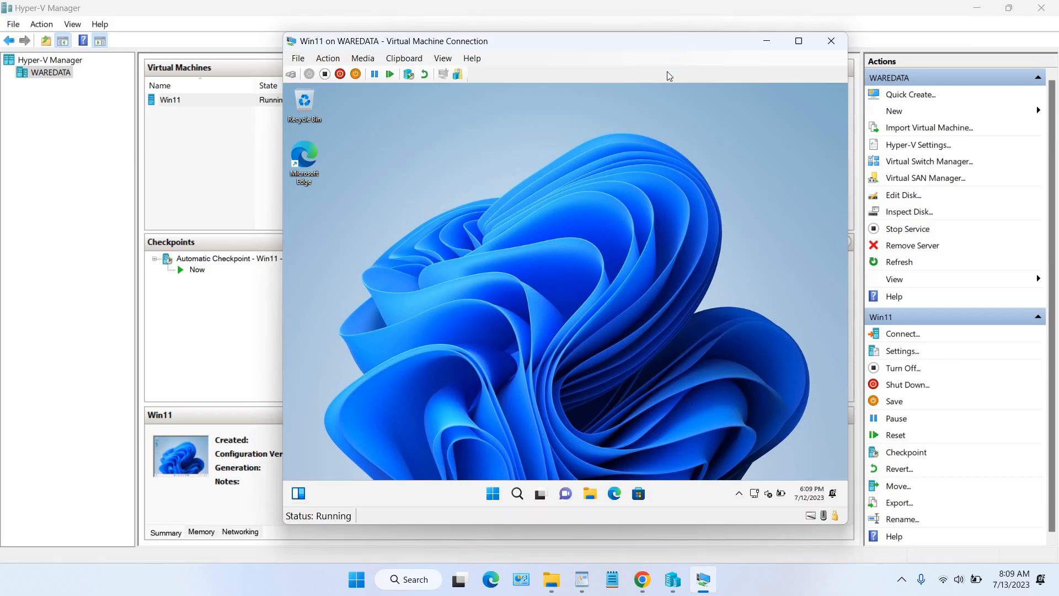
# Step: Set and keep the guest resolution at 1920 × 1080, close Display settings, and move the VM window up-left
pyautogui.rightClick(569, 195)
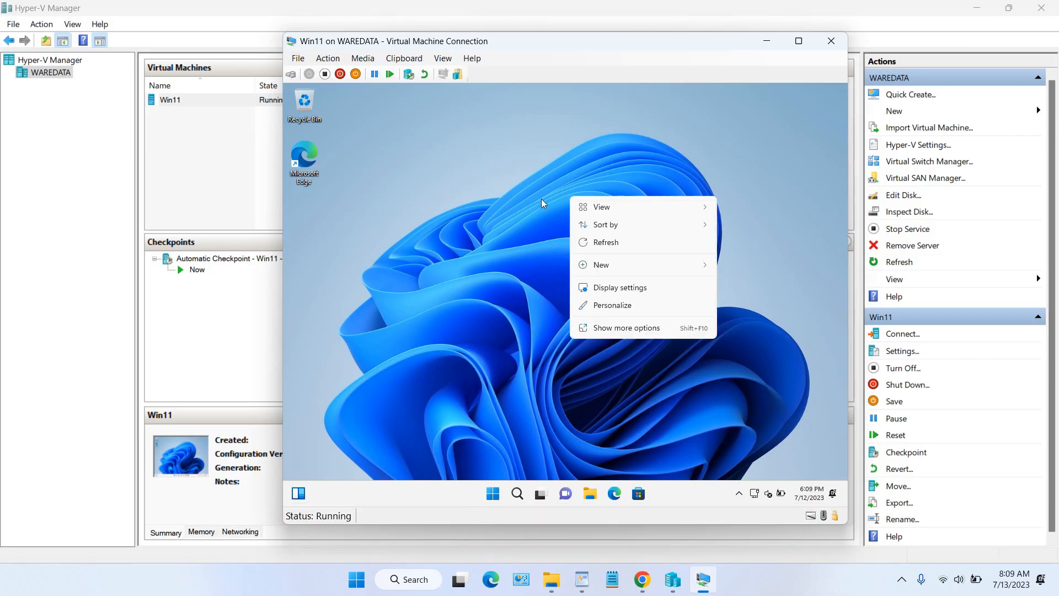
pyautogui.click(625, 288)
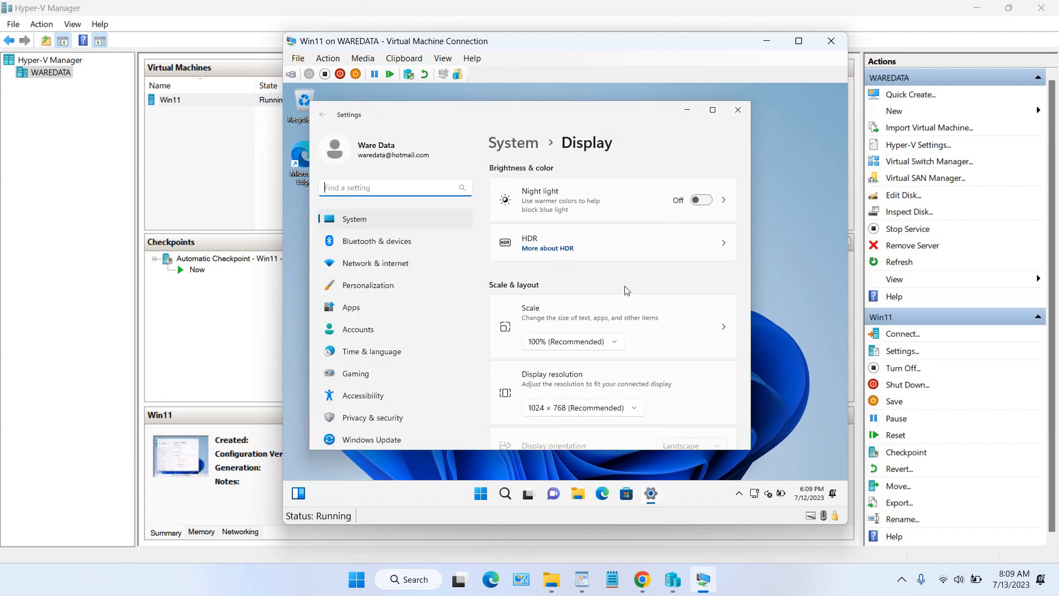
pyautogui.scroll(-3, 634, 287)
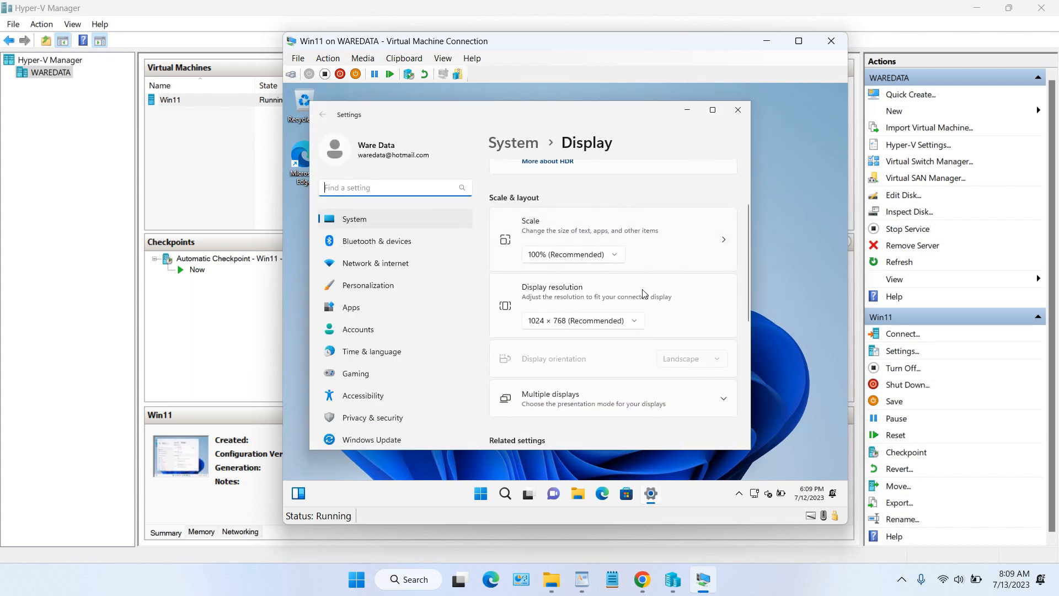
pyautogui.click(634, 323)
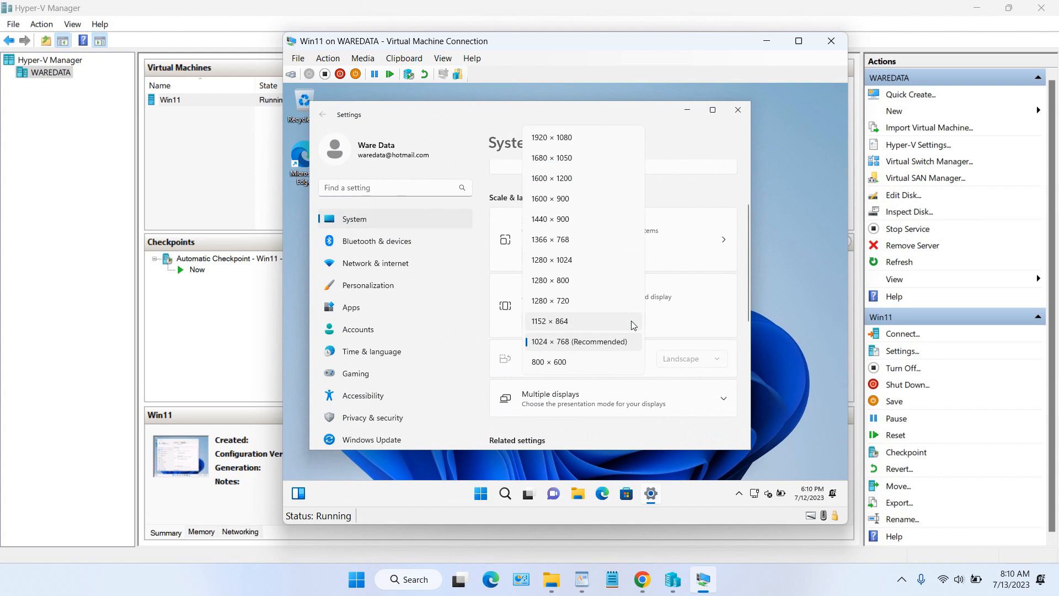
pyautogui.click(586, 138)
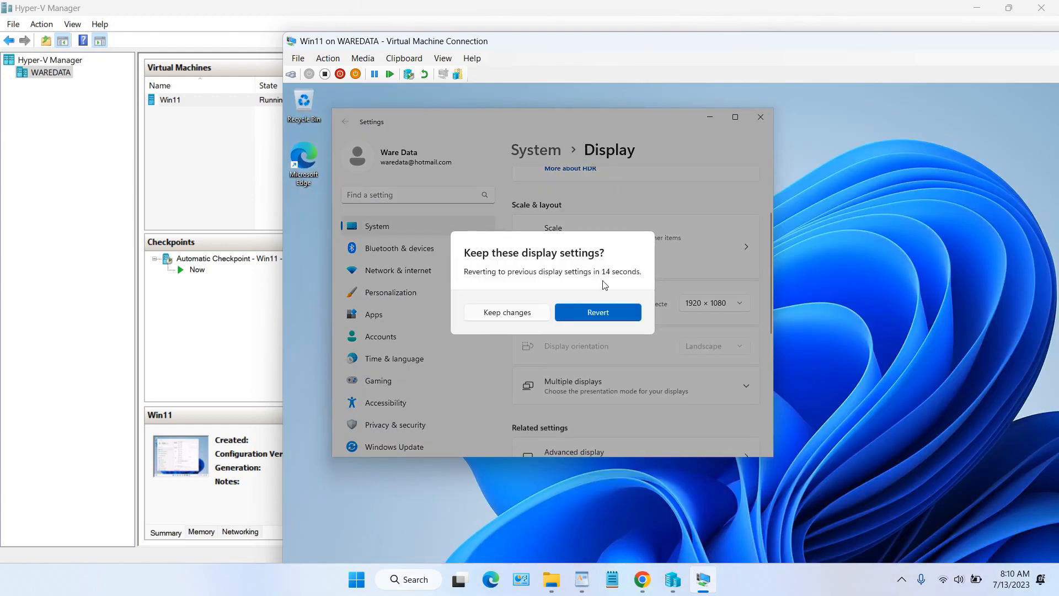
pyautogui.click(525, 316)
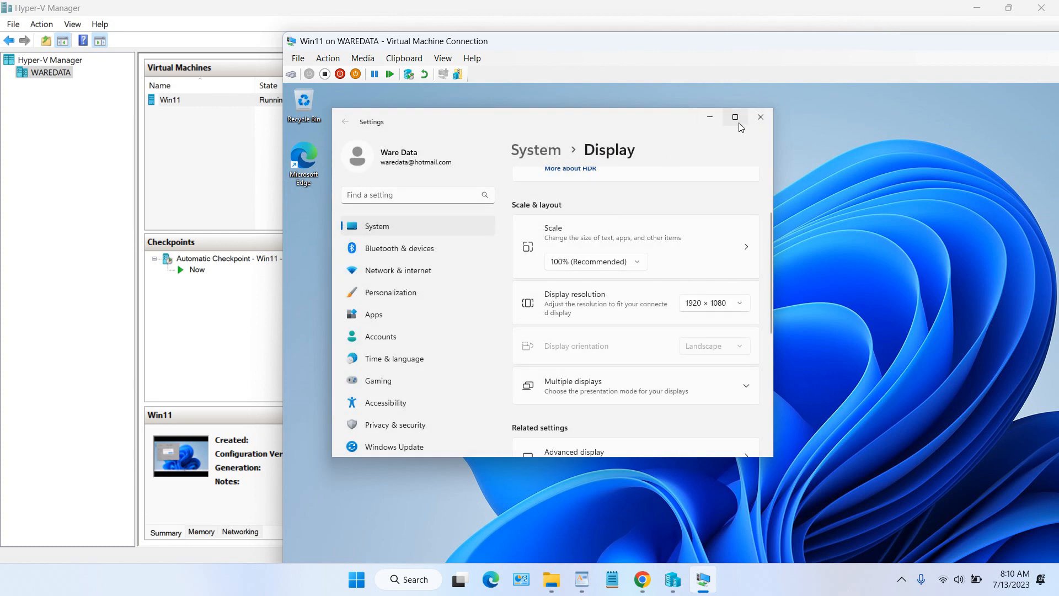
pyautogui.click(761, 117)
pyautogui.moveTo(743, 42); pyautogui.dragTo(647, 13)
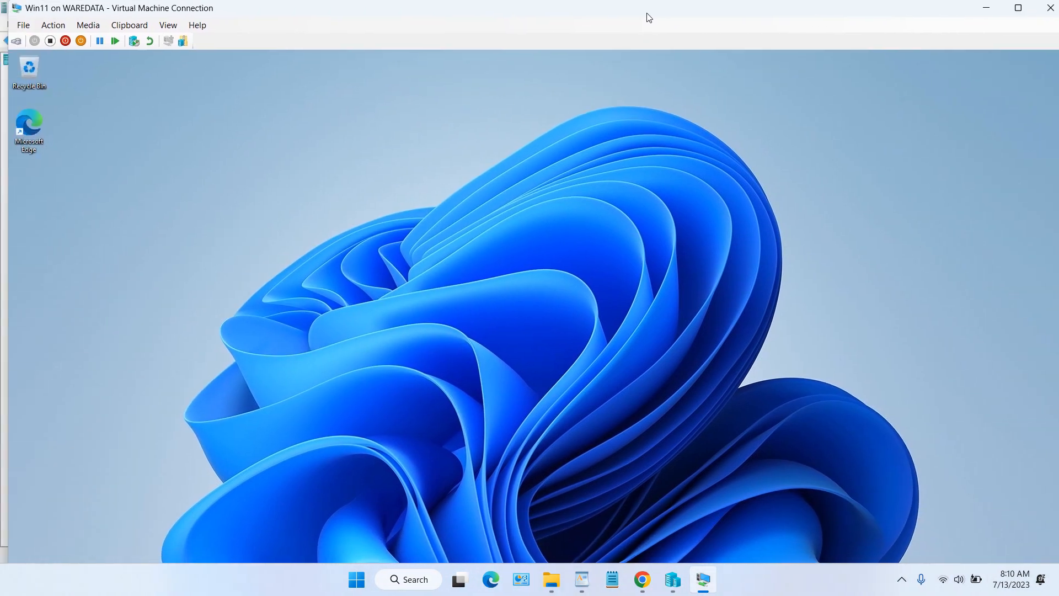
# Step: Change the guest display resolution to 1600 × 1200 and keep the change
pyautogui.rightClick(379, 174)
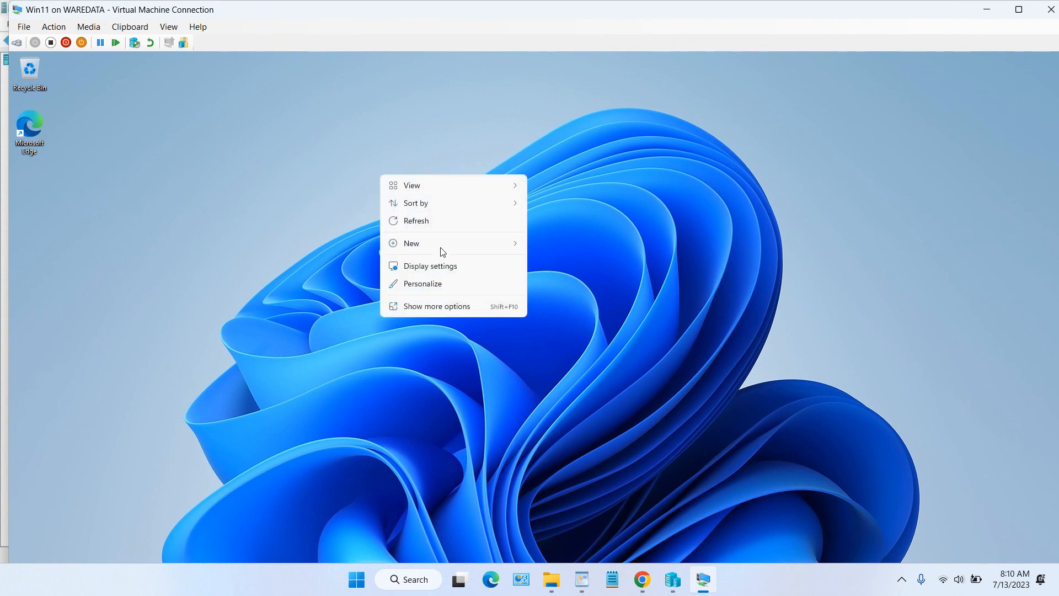
pyautogui.click(450, 268)
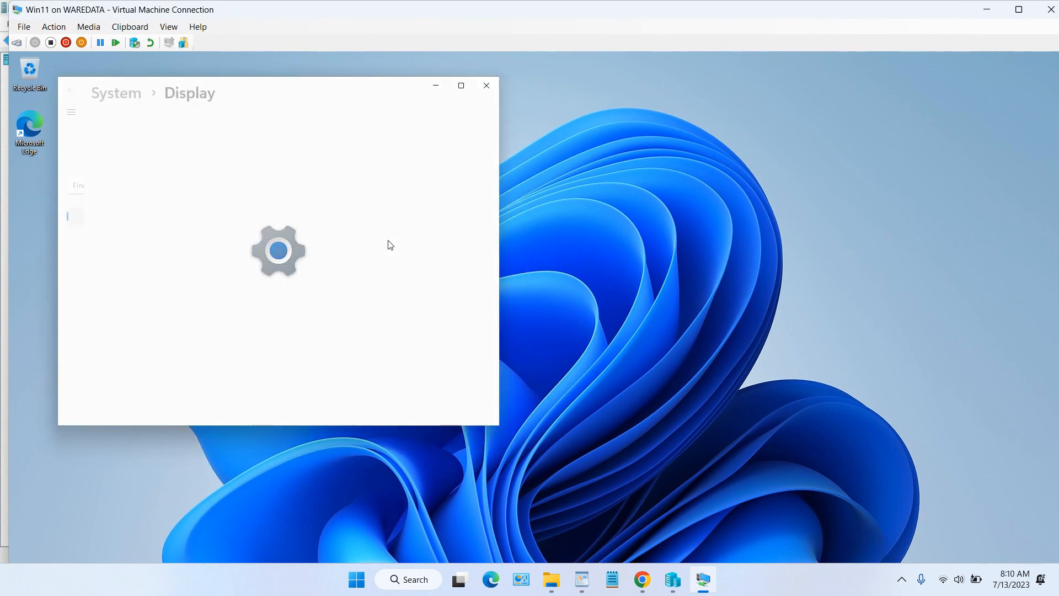
pyautogui.click(439, 359)
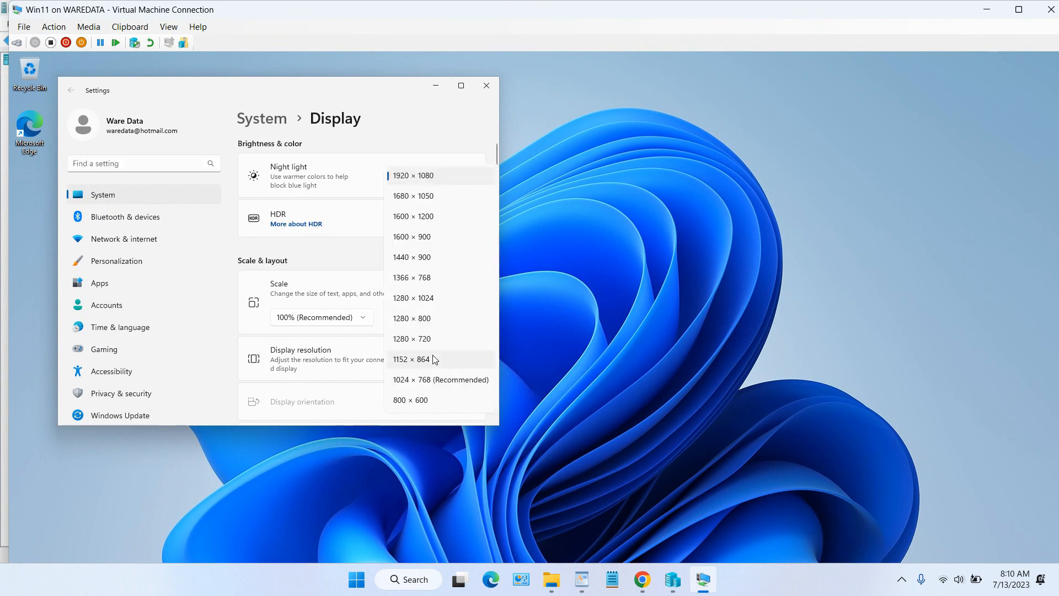
pyautogui.click(426, 218)
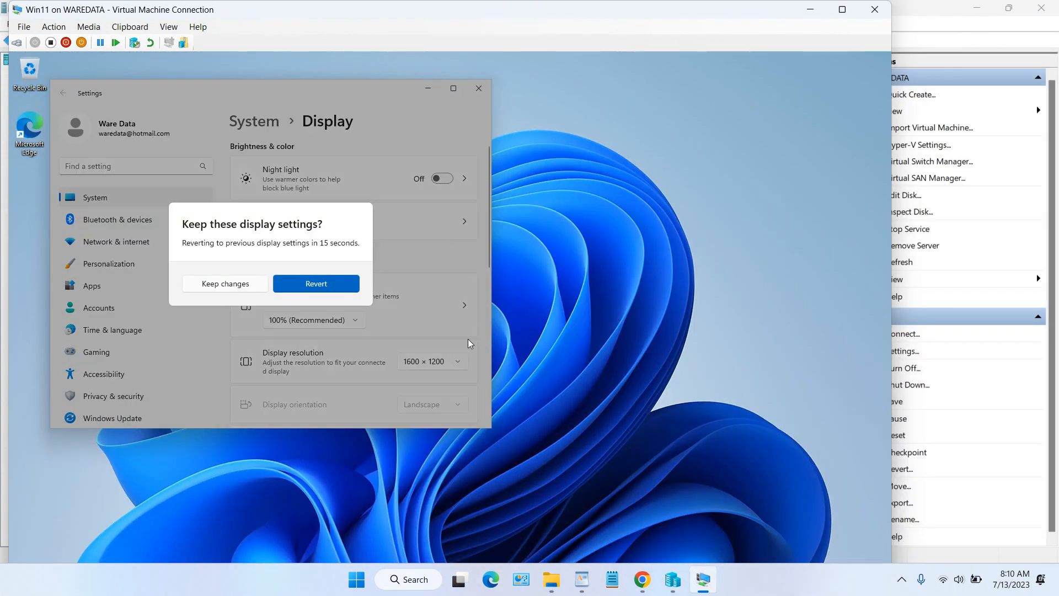
pyautogui.click(248, 286)
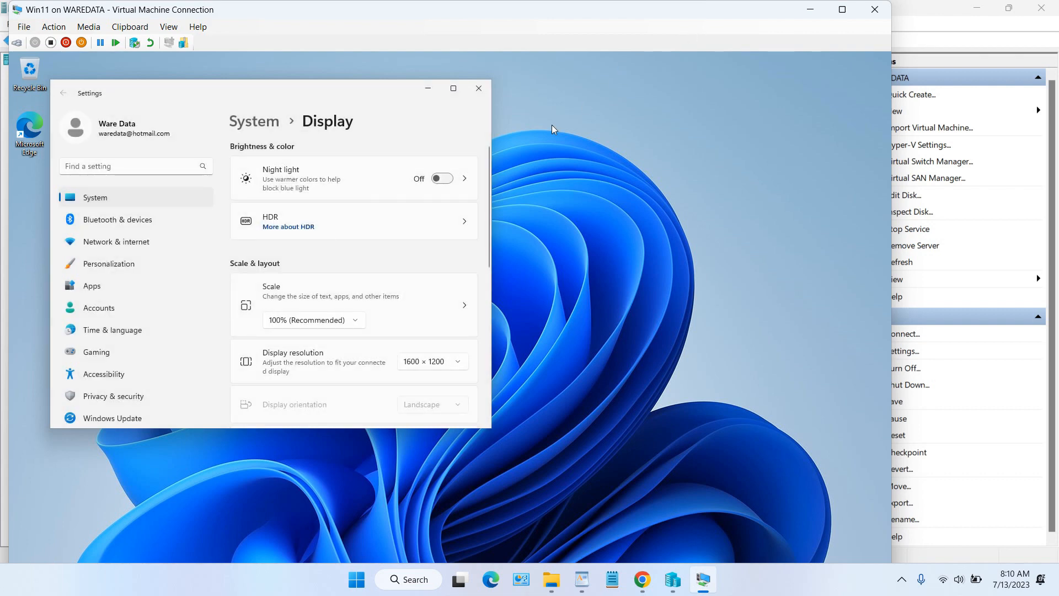
# Step: In full-screen view, switch the guest to 1366 × 768, keep it, and close Display settings
pyautogui.click(842, 10)
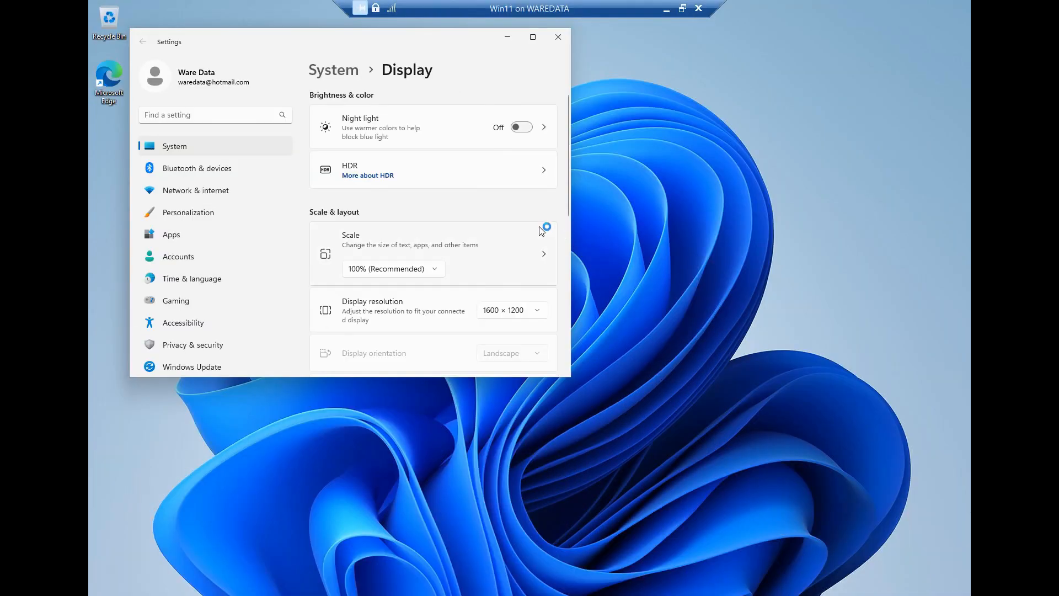
pyautogui.click(519, 315)
pyautogui.click(506, 232)
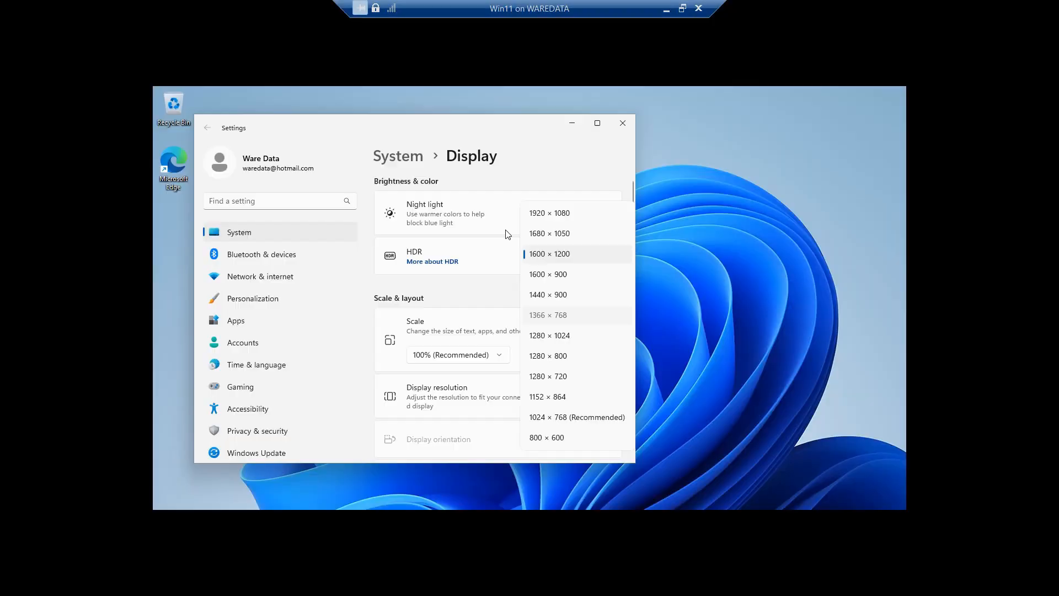
pyautogui.click(388, 313)
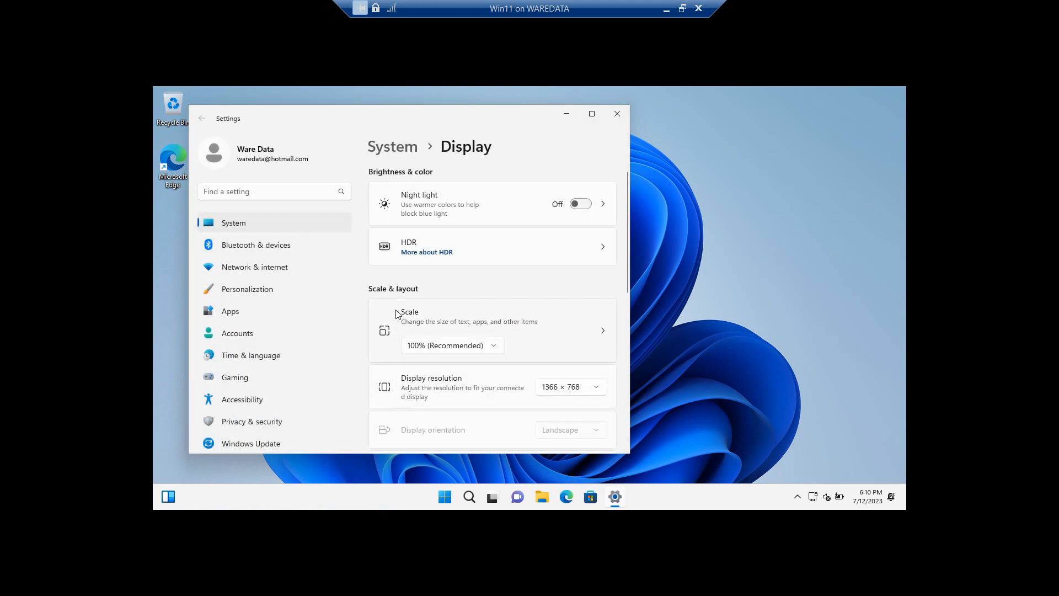
pyautogui.click(617, 115)
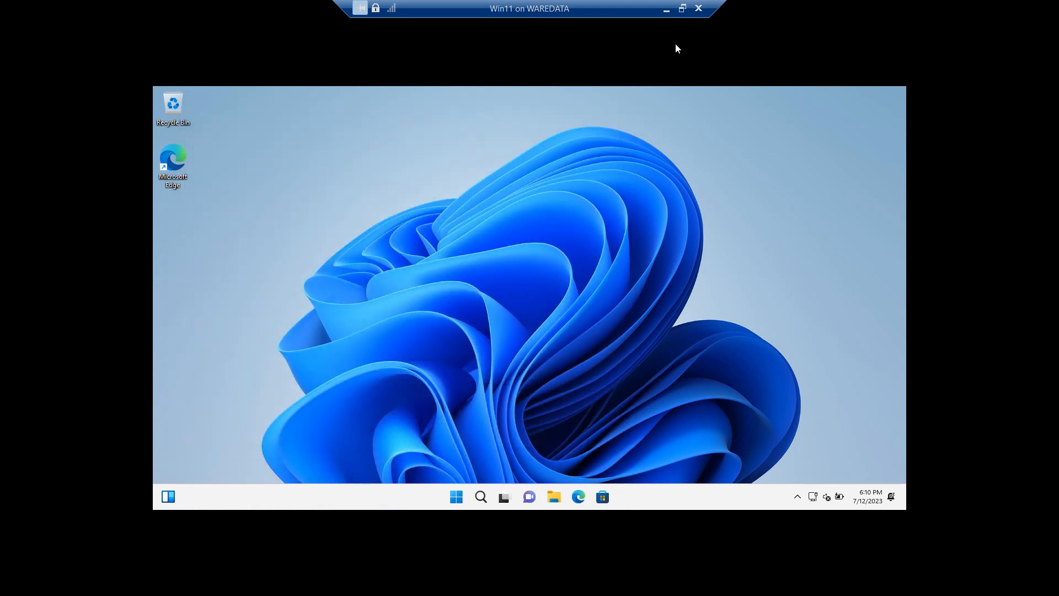
pyautogui.click(683, 8)
pyautogui.click(714, 10)
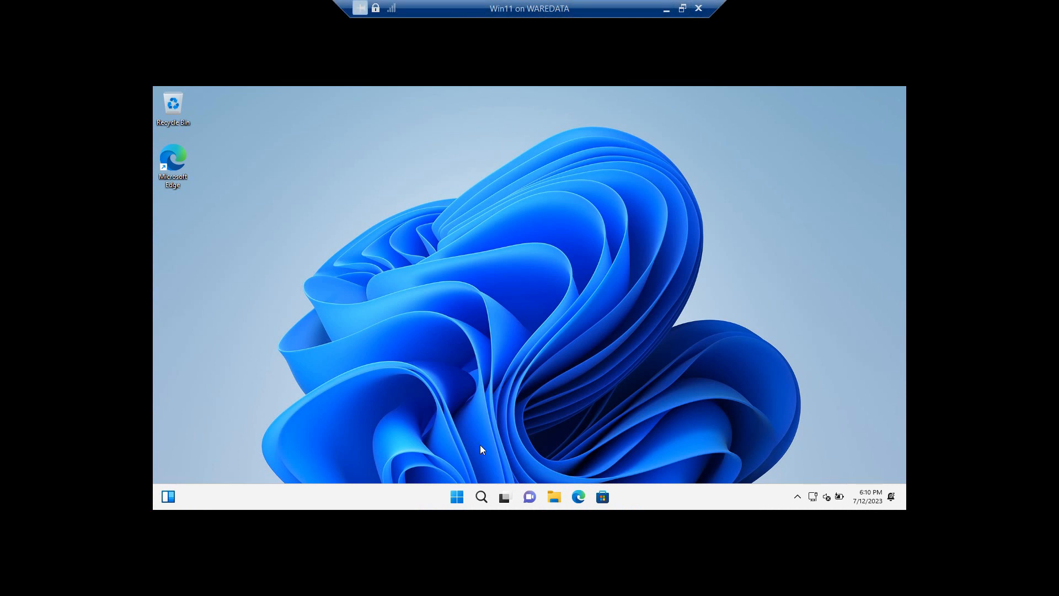
pyautogui.click(457, 496)
pyautogui.click(457, 497)
pyautogui.click(456, 496)
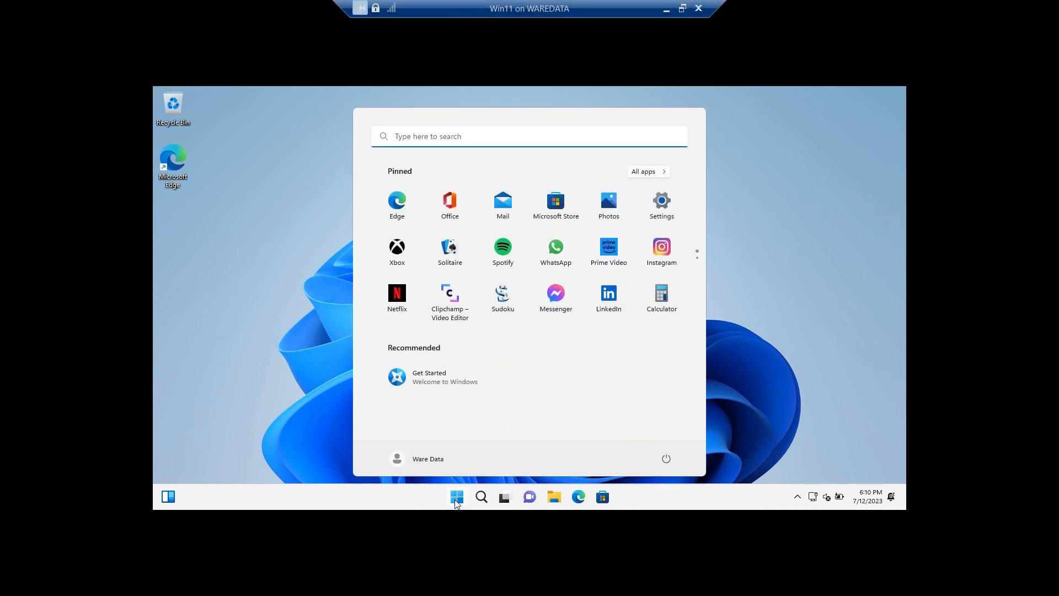
pyautogui.click(457, 496)
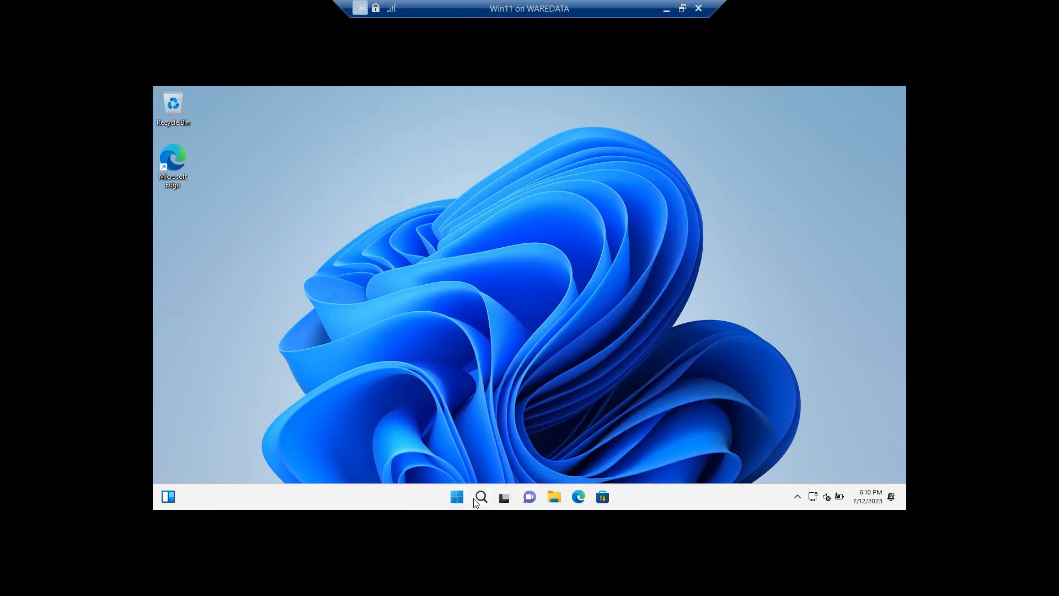
pyautogui.click(457, 496)
pyautogui.click(554, 496)
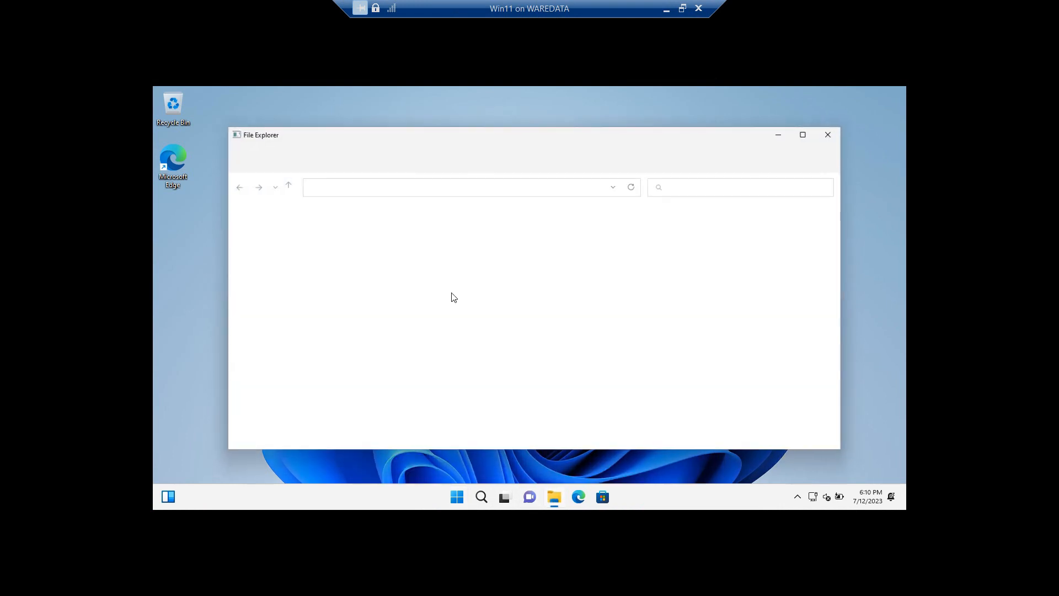
pyautogui.click(802, 135)
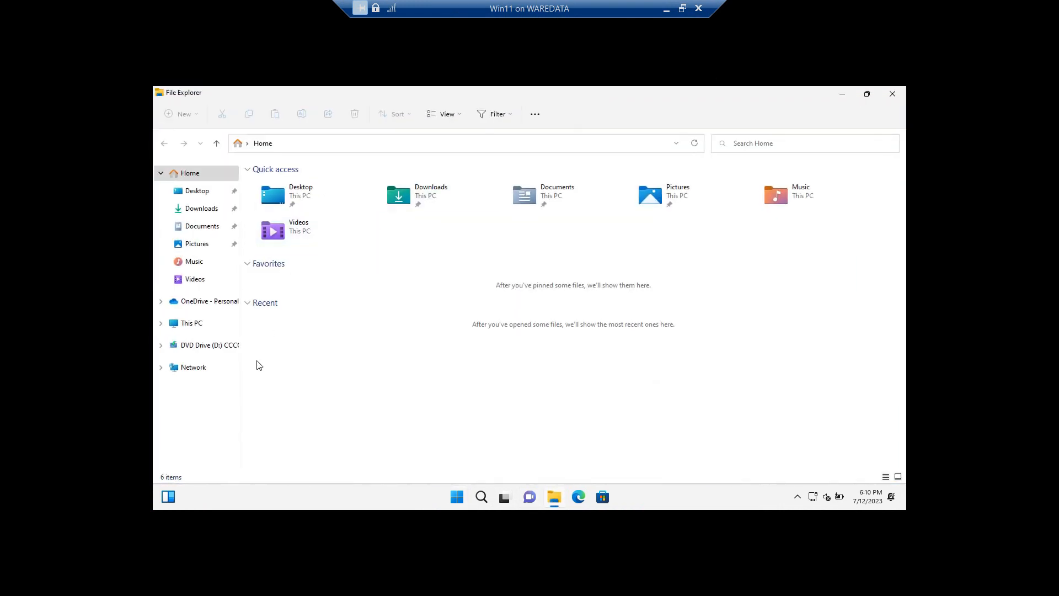
pyautogui.click(162, 324)
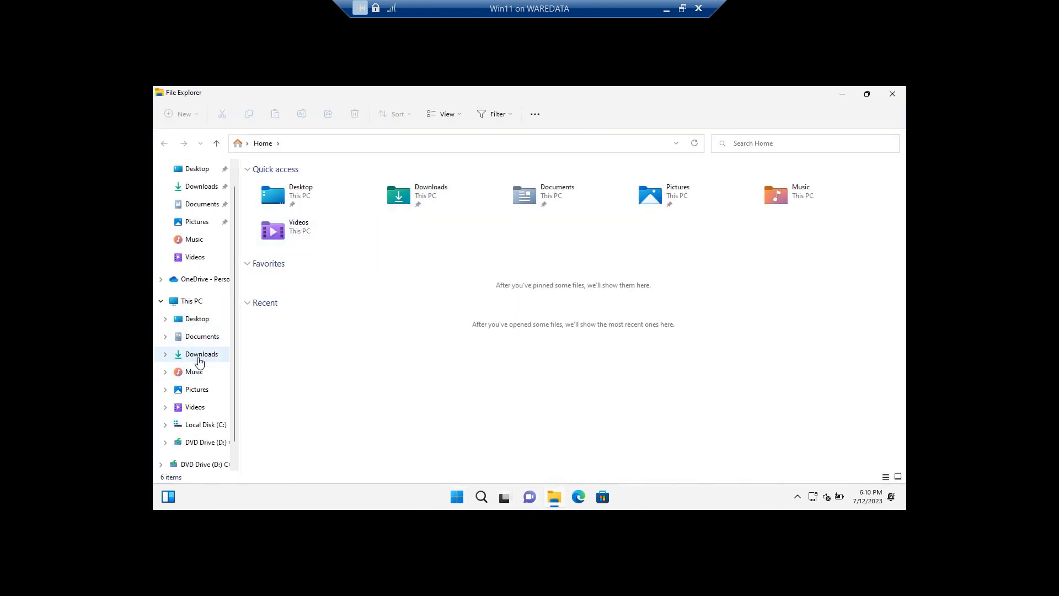
pyautogui.click(199, 355)
pyautogui.click(201, 337)
pyautogui.click(199, 319)
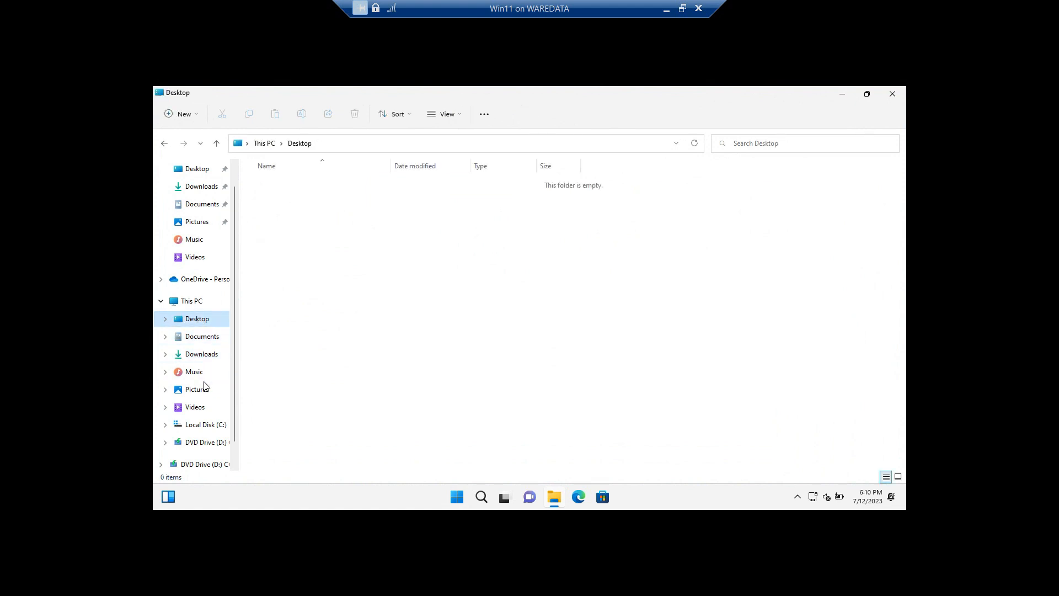
pyautogui.click(200, 389)
pyautogui.click(200, 241)
pyautogui.click(202, 188)
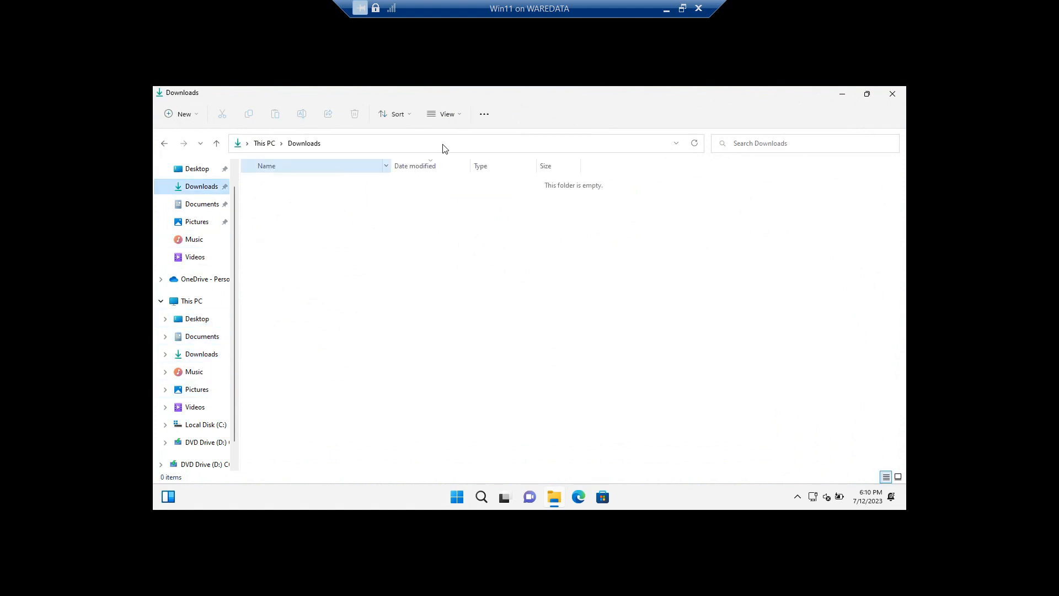
pyautogui.click(892, 94)
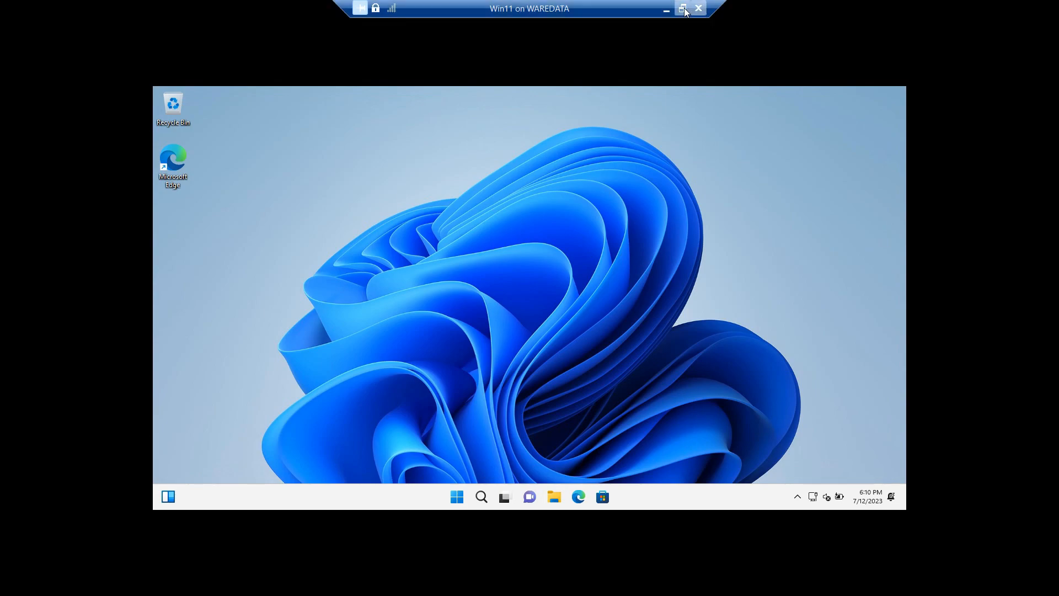
# Step: Leave full screen, return the guest to 1024 × 768 (Recommended), keep it, and close Display settings
pyautogui.click(683, 8)
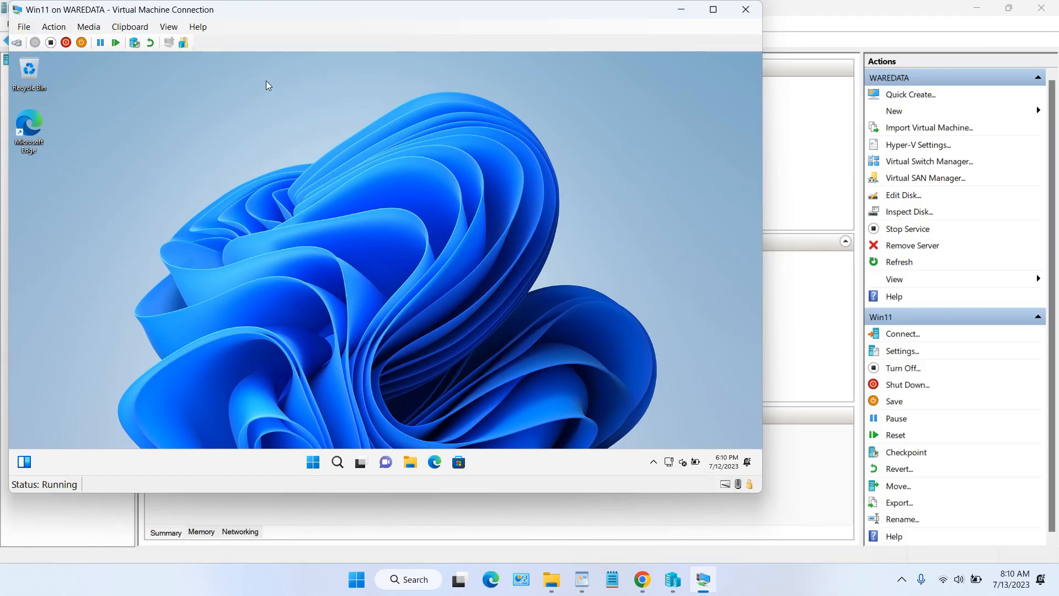
pyautogui.rightClick(258, 121)
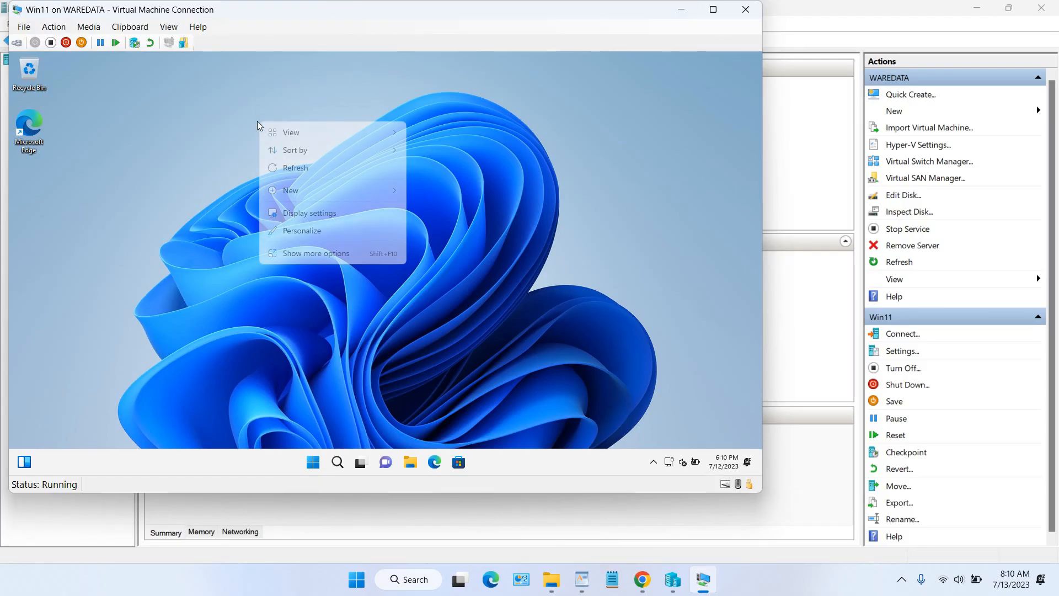
pyautogui.click(324, 216)
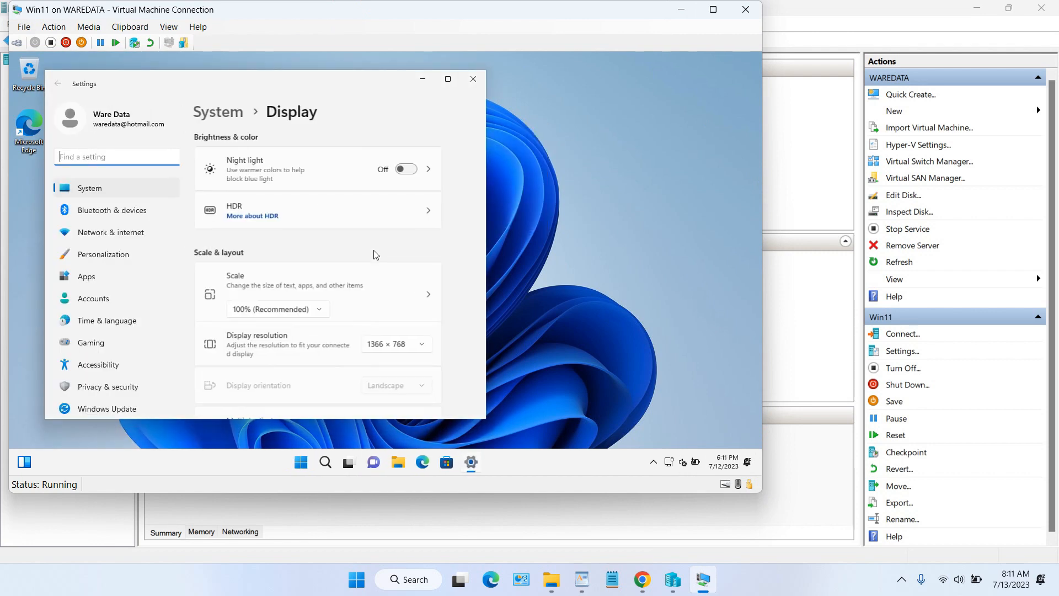
pyautogui.scroll(-3, 374, 255)
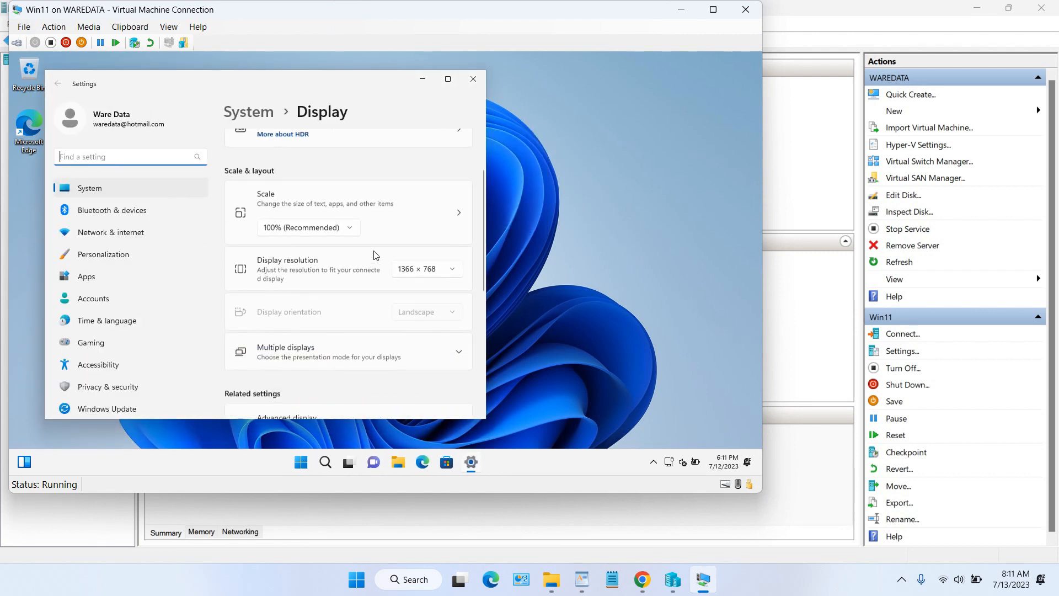
pyautogui.click(429, 273)
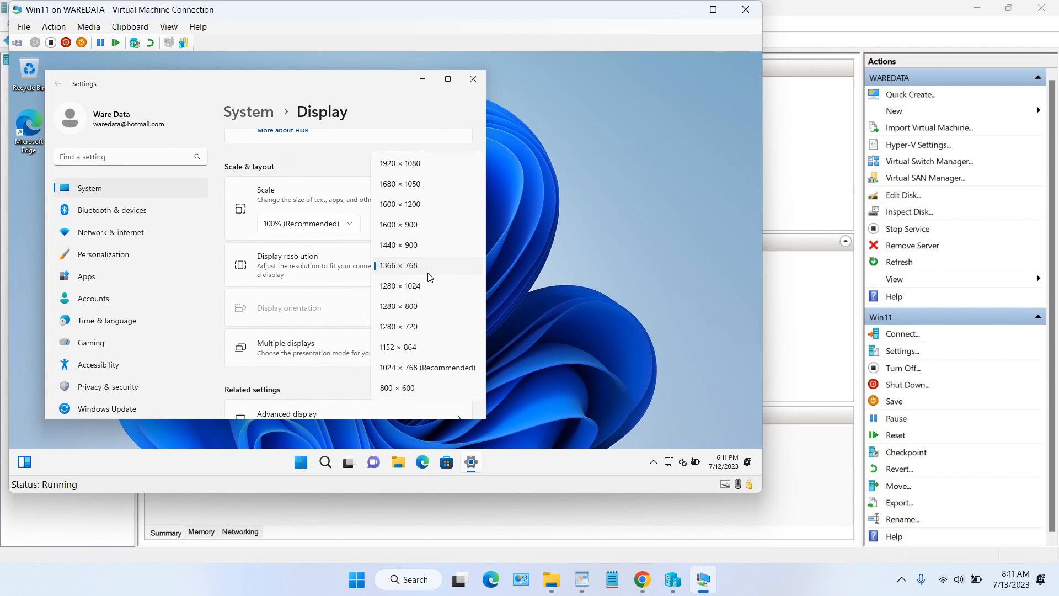
pyautogui.click(431, 368)
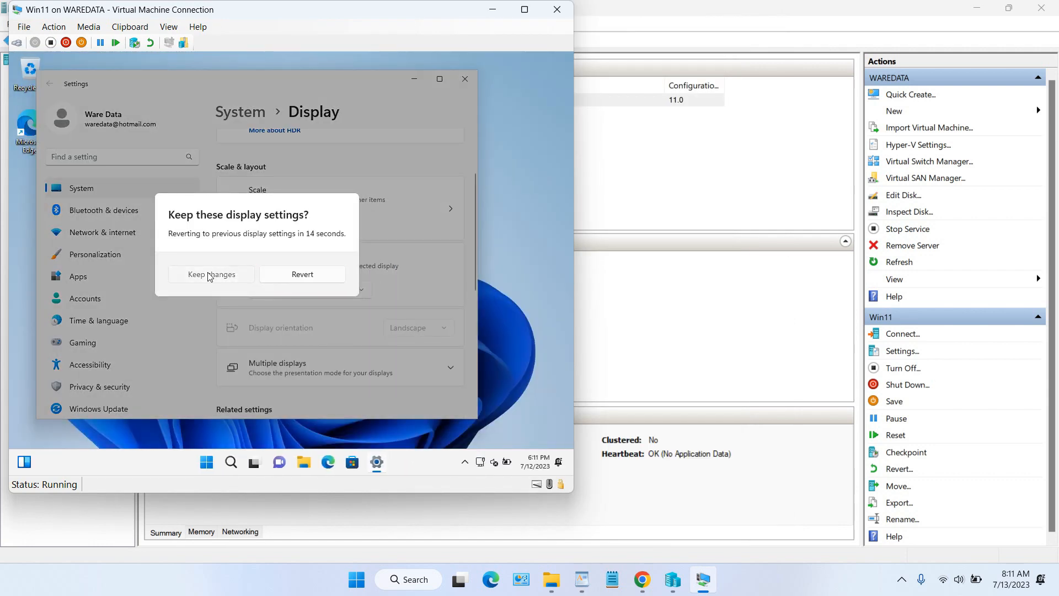
pyautogui.click(210, 276)
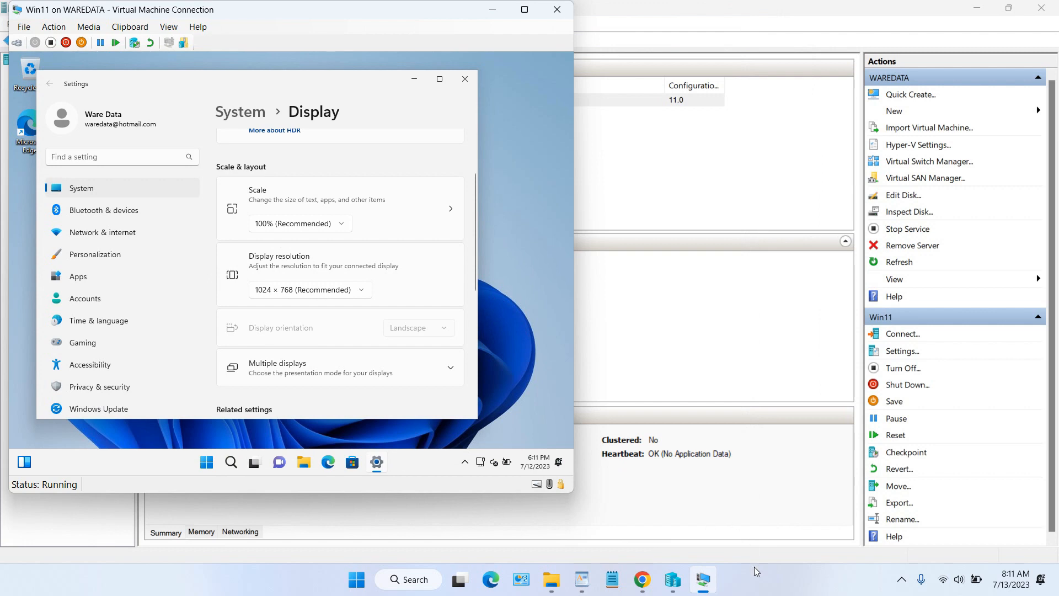
pyautogui.click(440, 79)
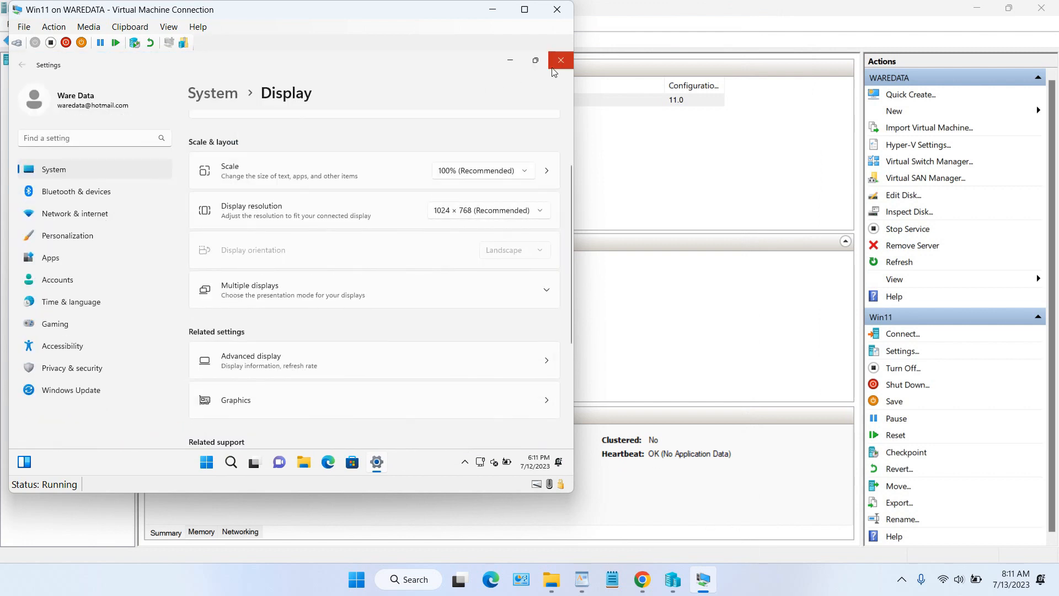